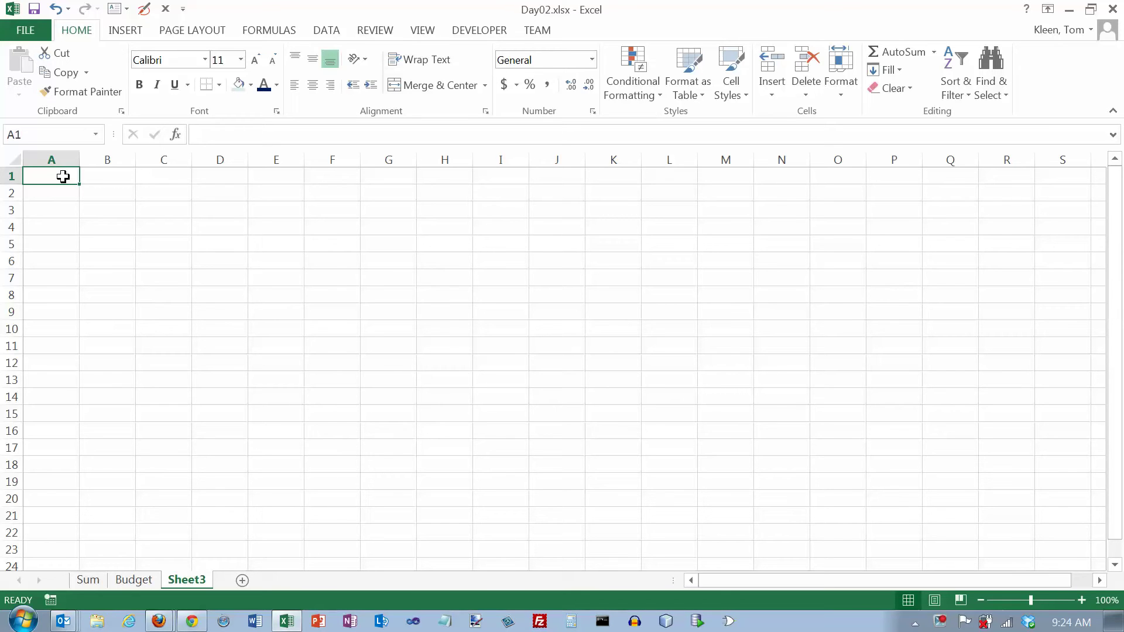
Enter + in A1 and fill the numbers 1 to 10 down A2:A11 as row headers.
type("+")
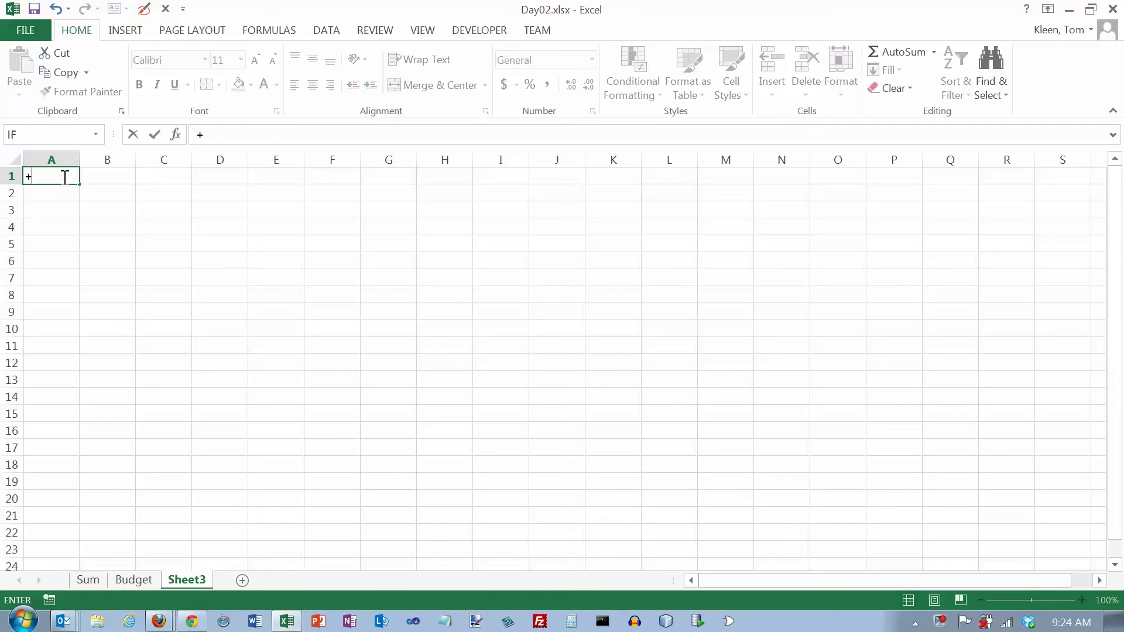
key("Return")
type("1")
key("Return")
type("2")
key("Return")
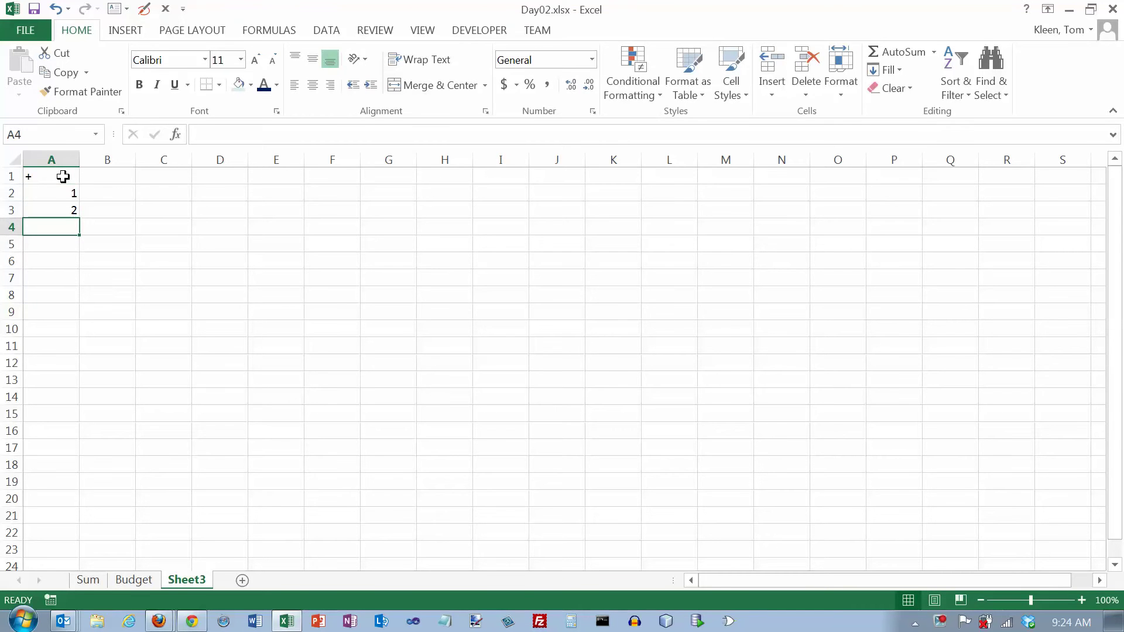
left_click_drag(57, 193, 77, 358)
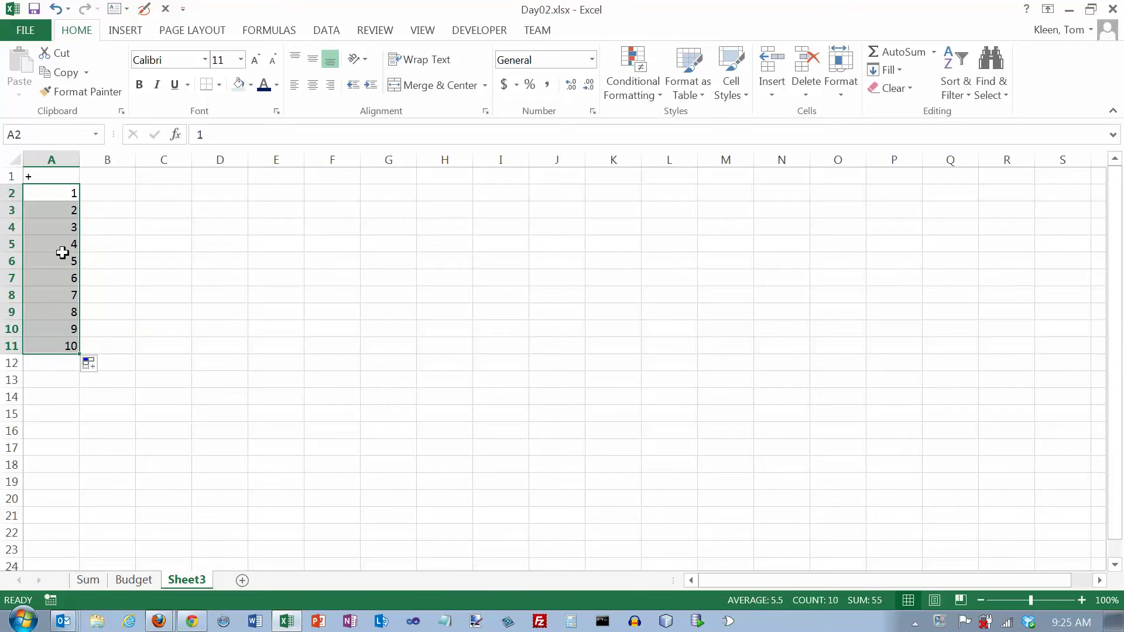
Fill the numbers 1 to 10 across B1:K1 as column headers.
left_click(107, 177)
type("1")
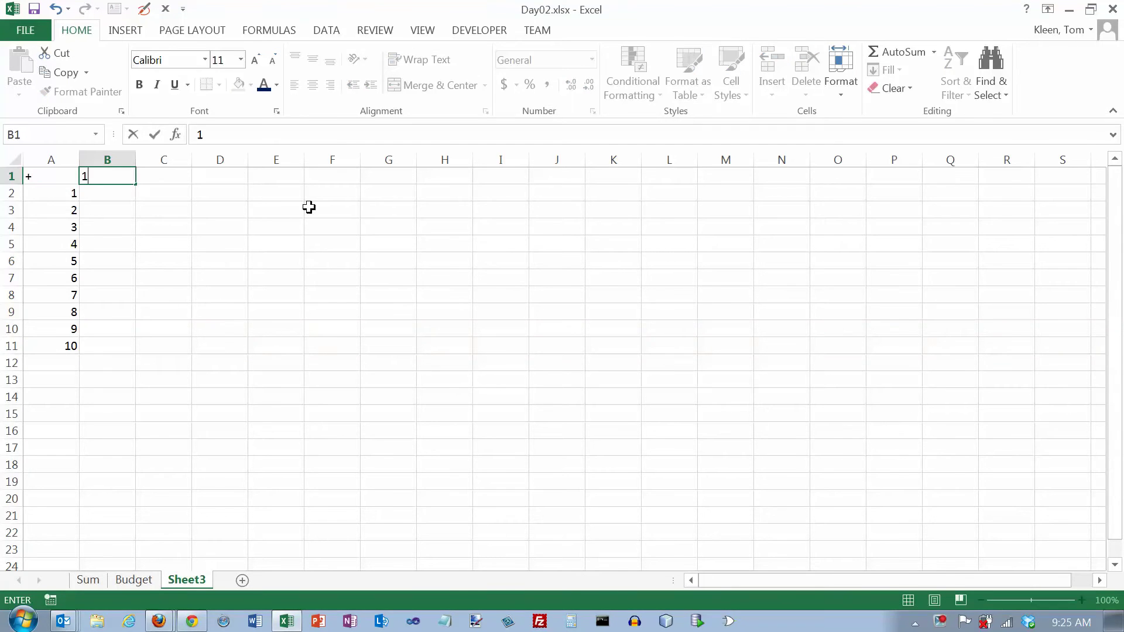
key("Tab")
type("2")
key("Tab")
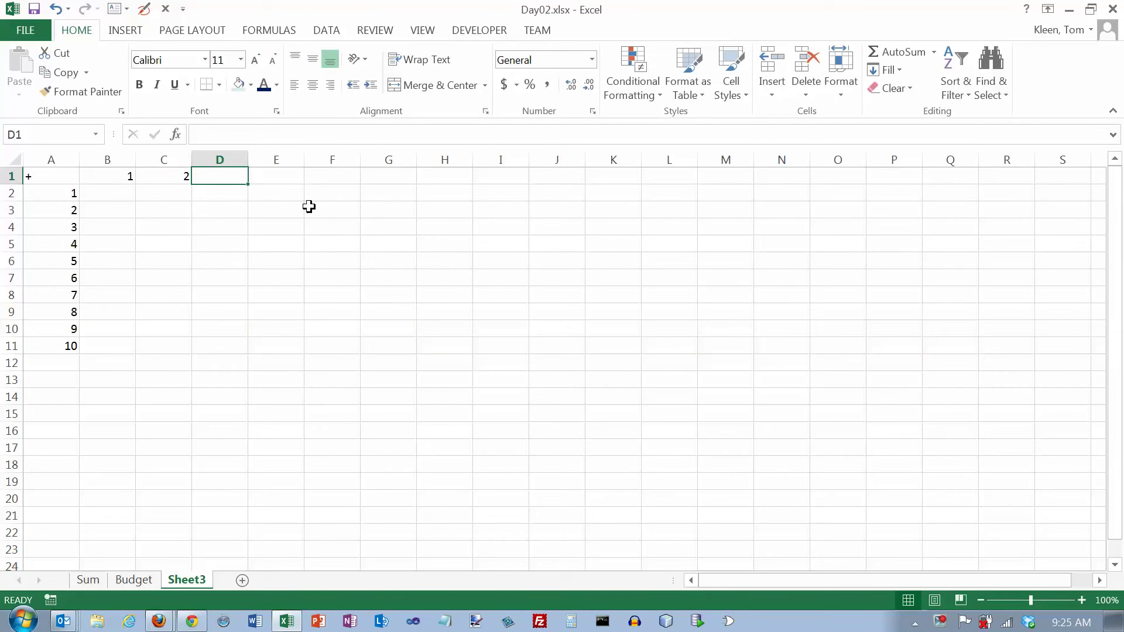
left_click_drag(125, 176, 625, 189)
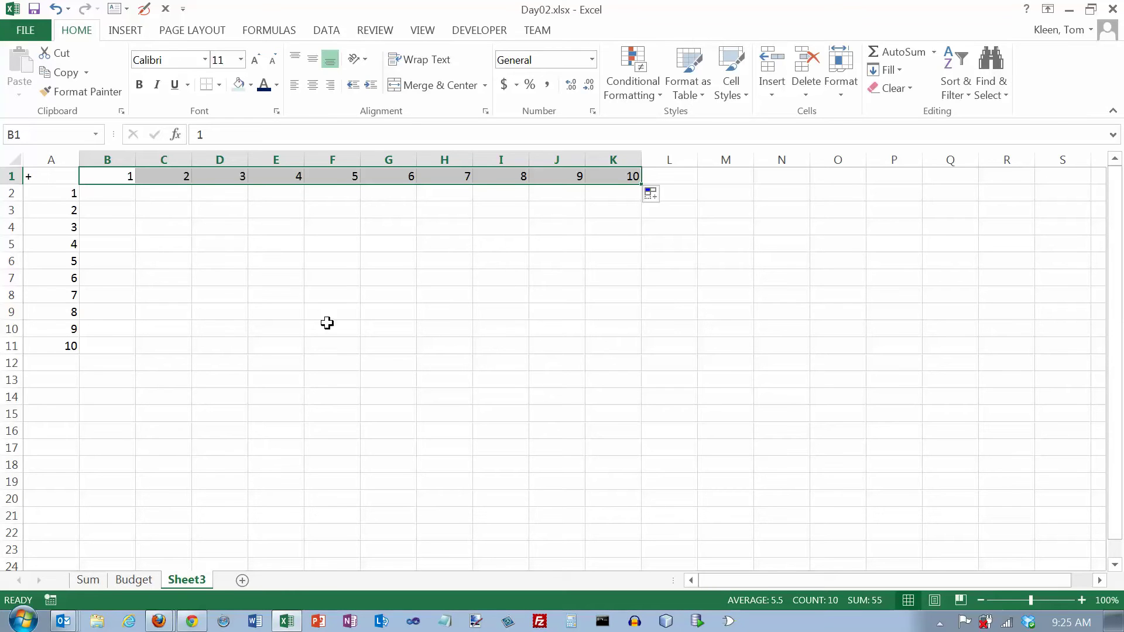
left_click(59, 244)
left_click(226, 176)
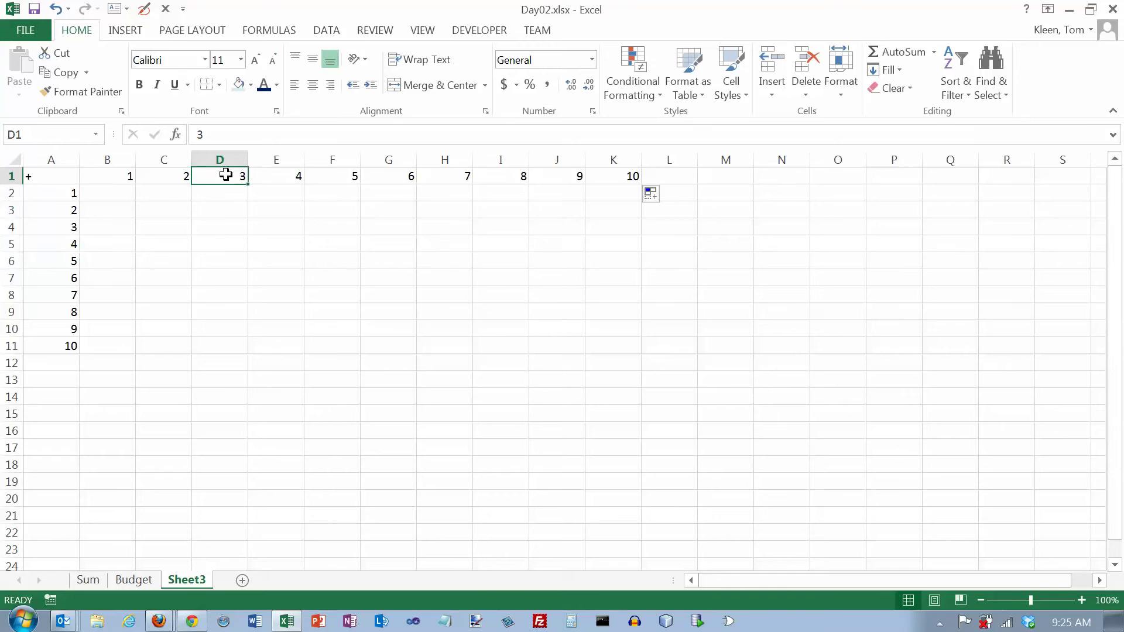
left_click(223, 264)
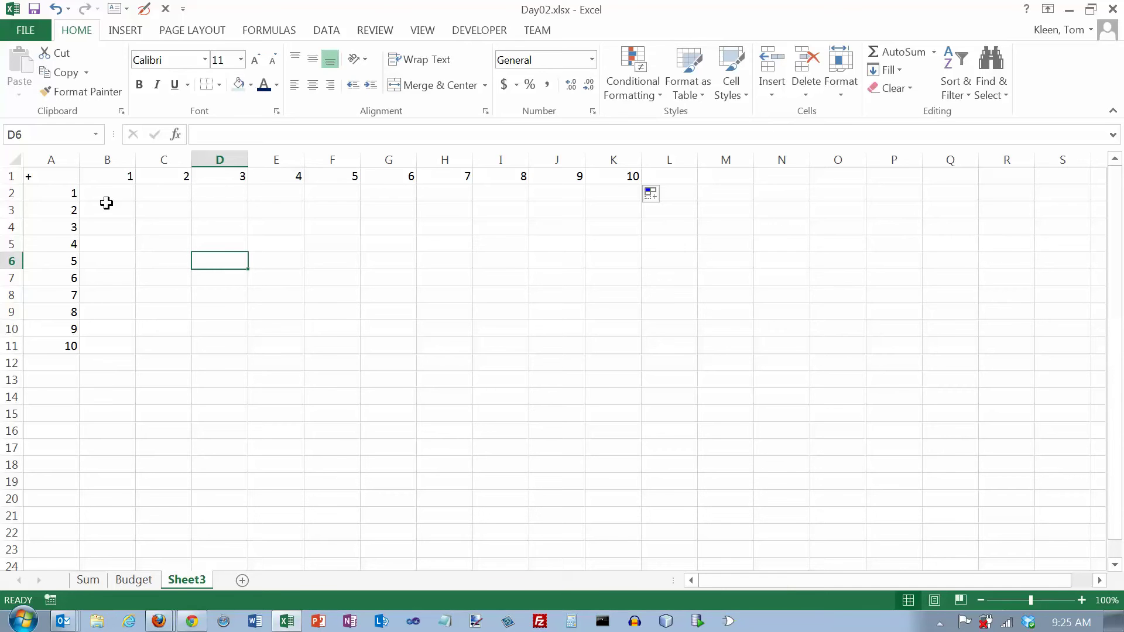
Center and bold the headers in A1:A11 and B1:K1.
left_click_drag(56, 176, 47, 345)
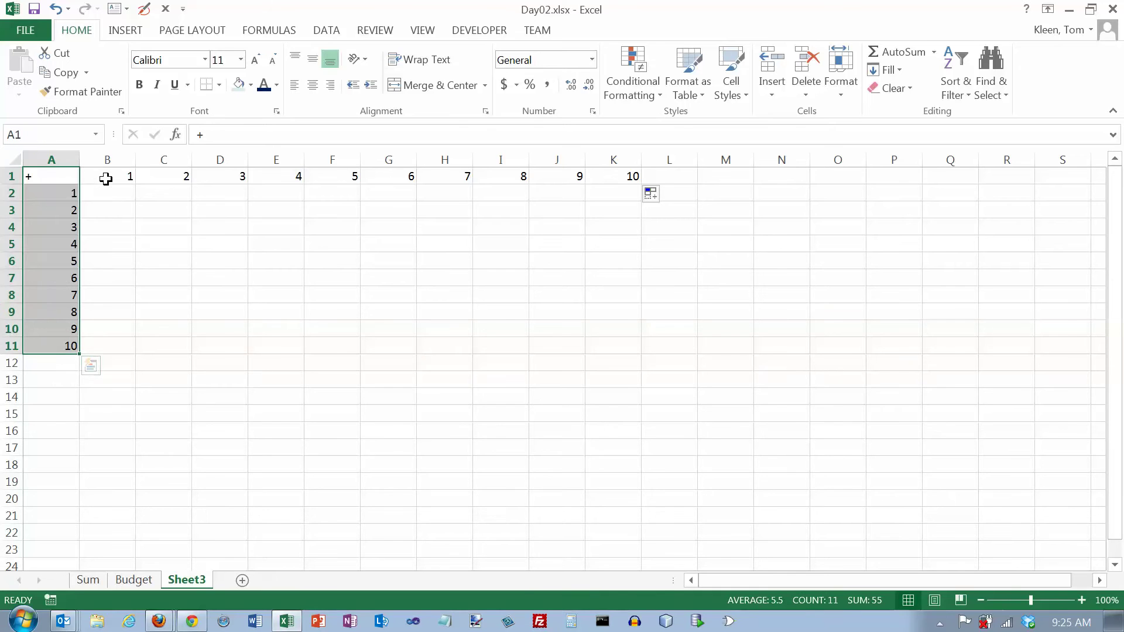
left_click_drag(106, 179, 613, 177)
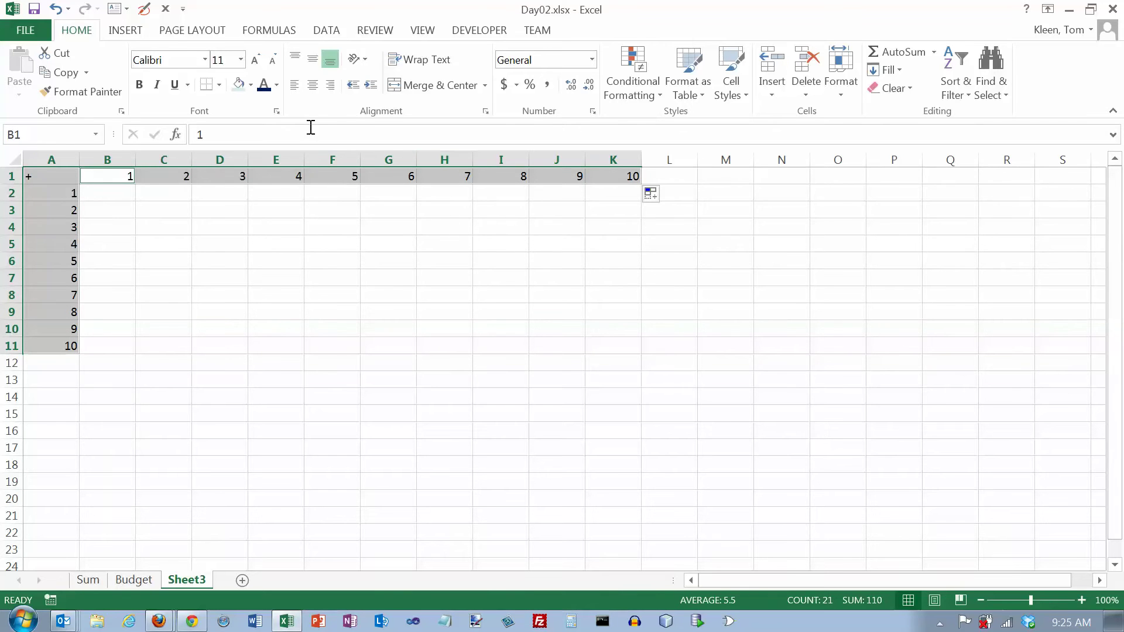
left_click(313, 84)
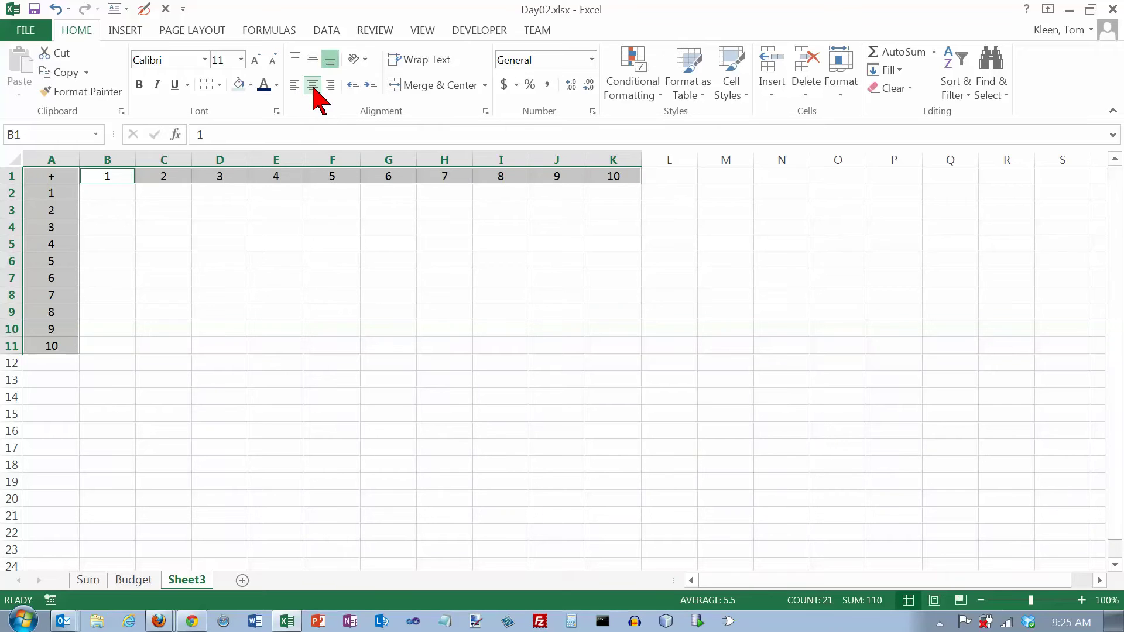
left_click(139, 85)
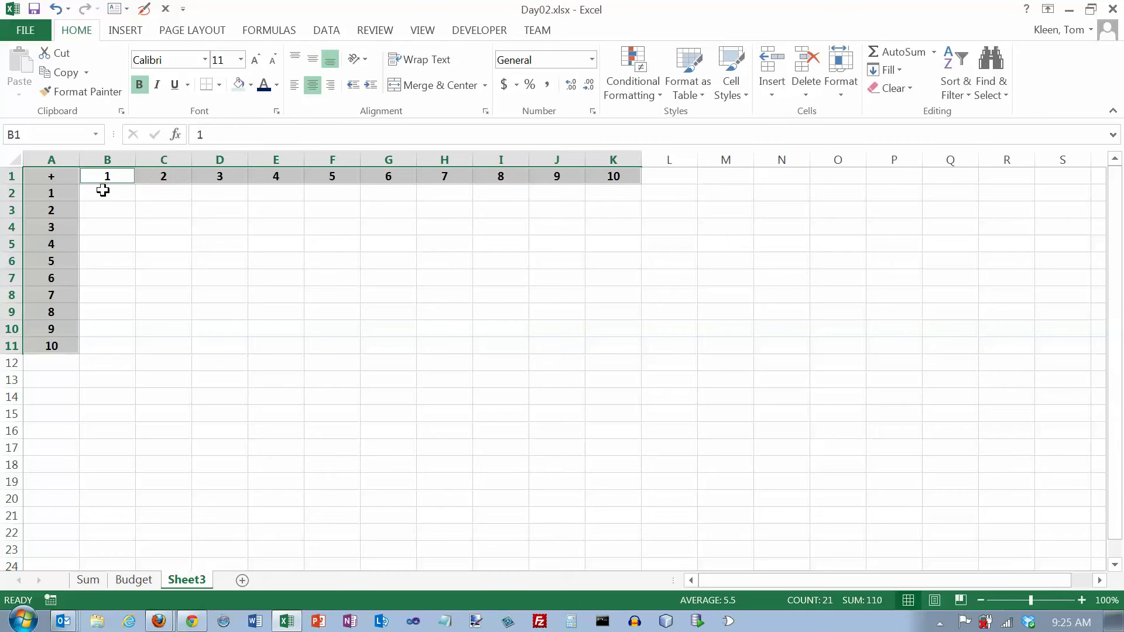
Apply a thick box border around the header column A1:A11, the header row B1:K1 and the corner cell A1.
left_click(219, 85)
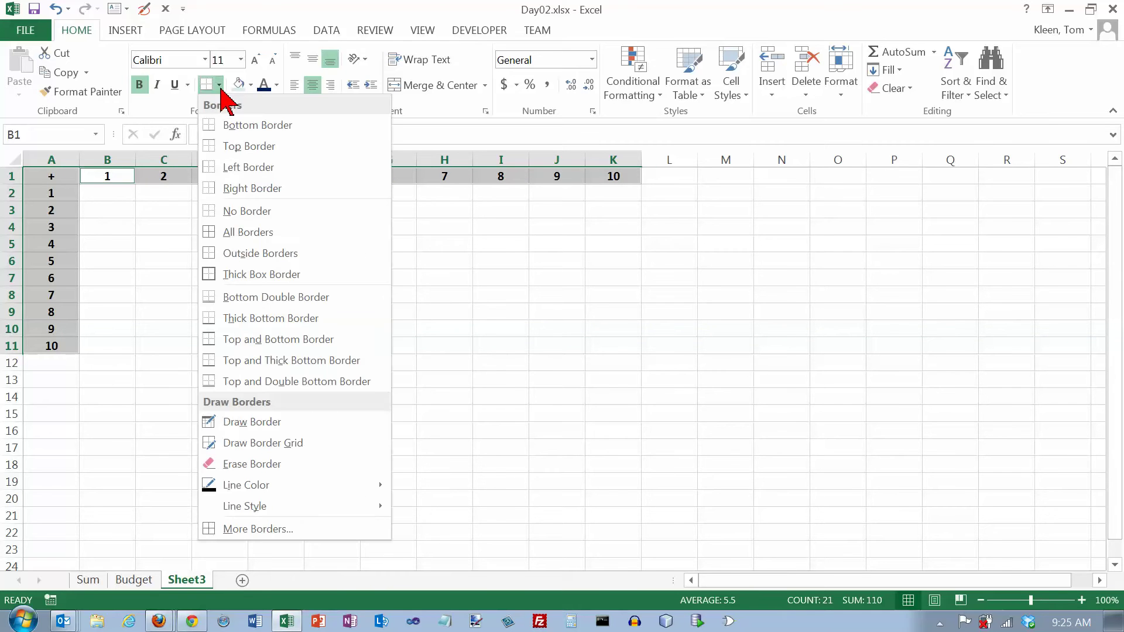
left_click(228, 273)
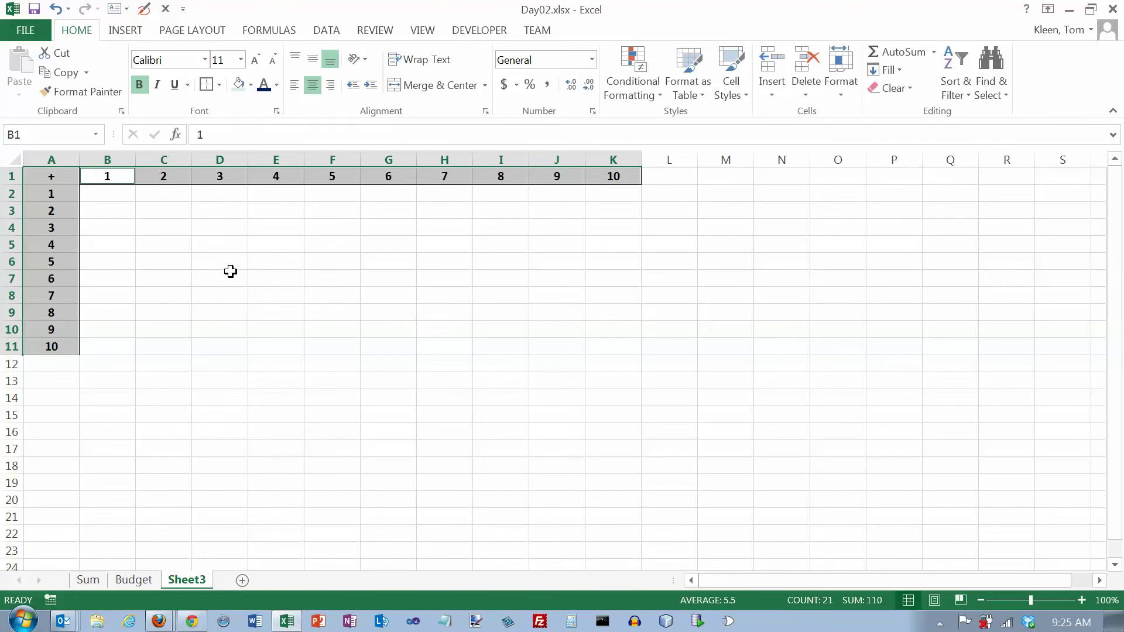
left_click(57, 178)
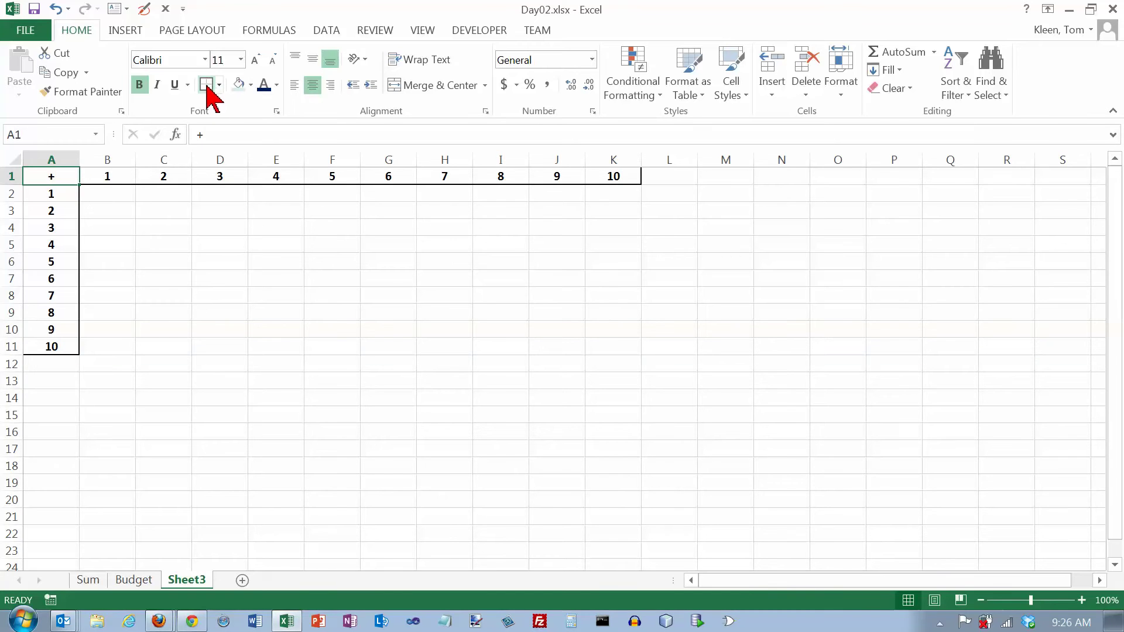
left_click_drag(114, 199, 26, 176)
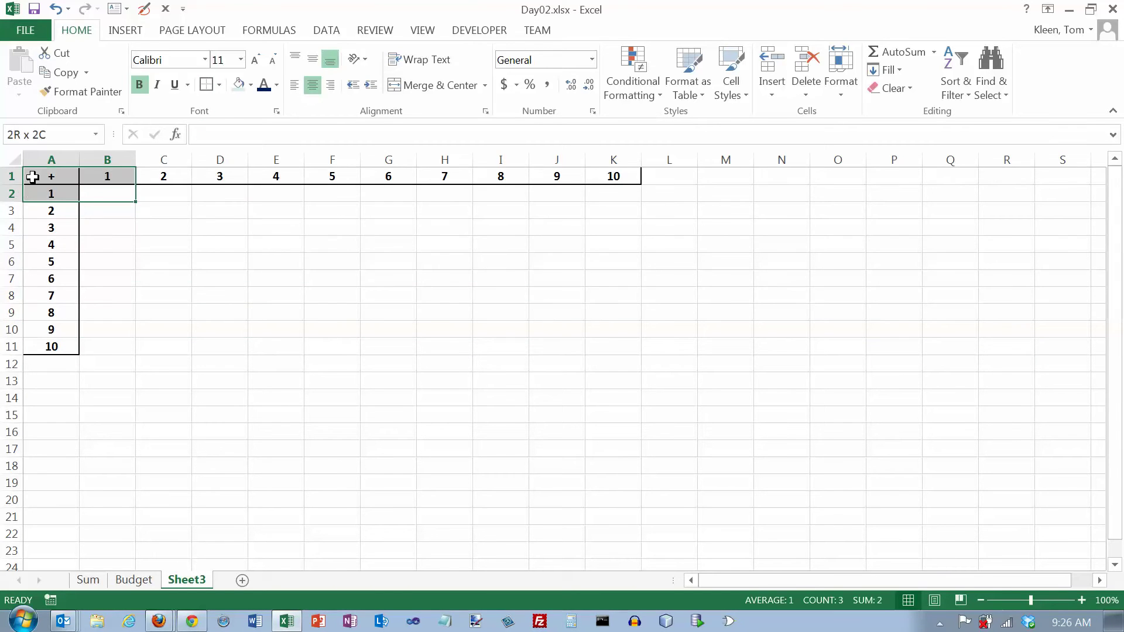
left_click(45, 176)
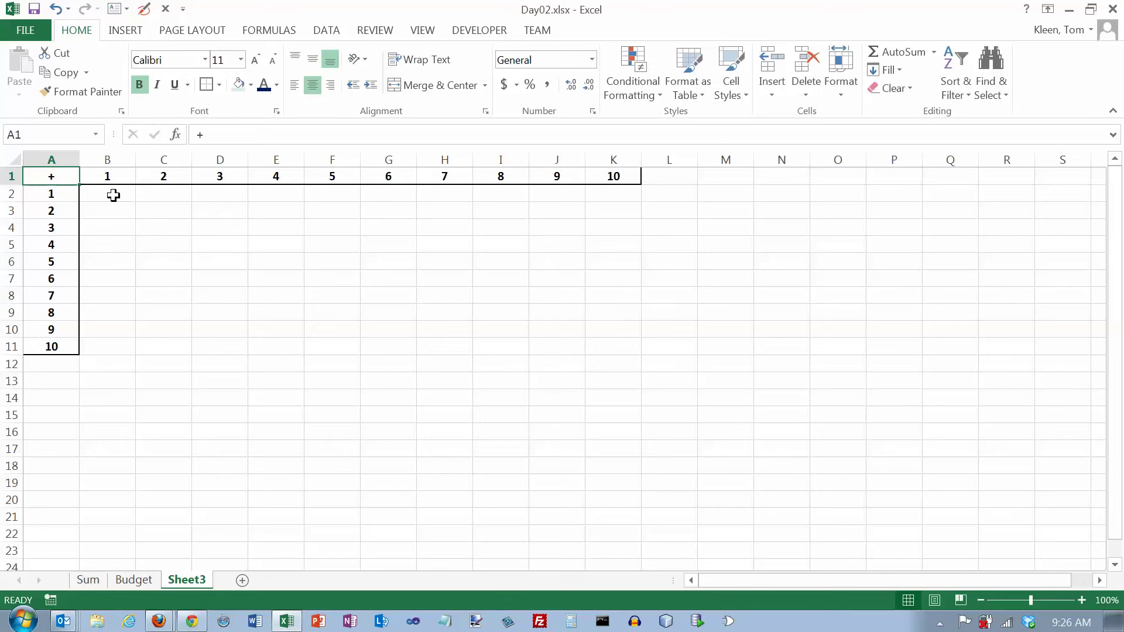
left_click(293, 264)
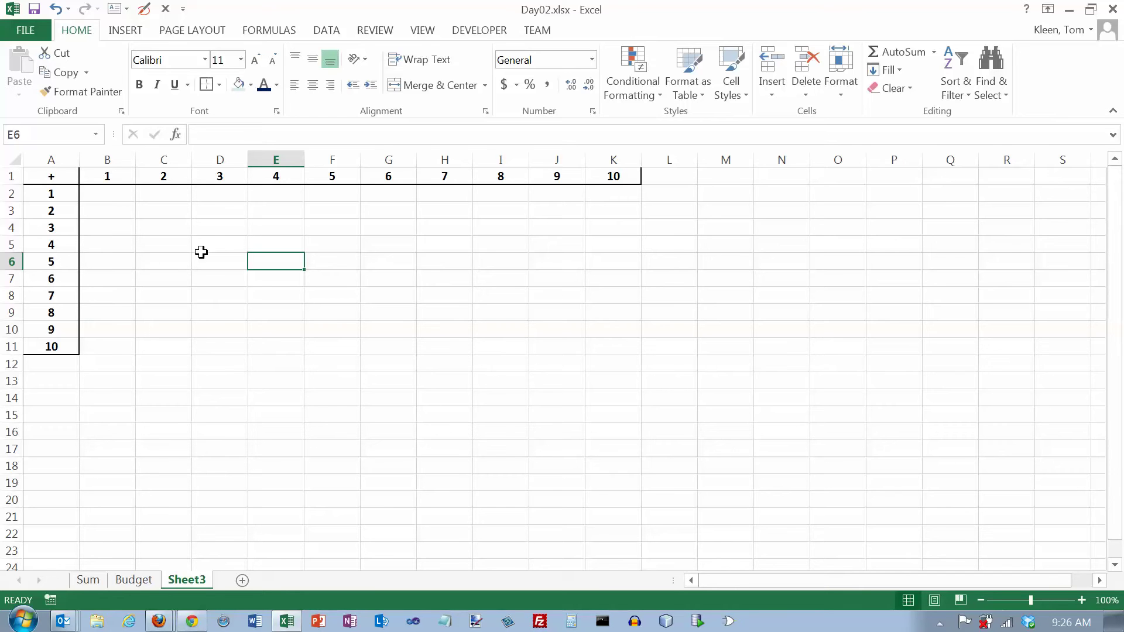
Examine how the cells down column E and across row 4 line up with their column and row headers.
left_click(274, 198)
left_click(273, 212)
left_click(272, 228)
left_click(271, 245)
left_click(271, 264)
left_click(270, 279)
left_click(270, 295)
left_click(269, 311)
left_click(268, 328)
left_click(264, 344)
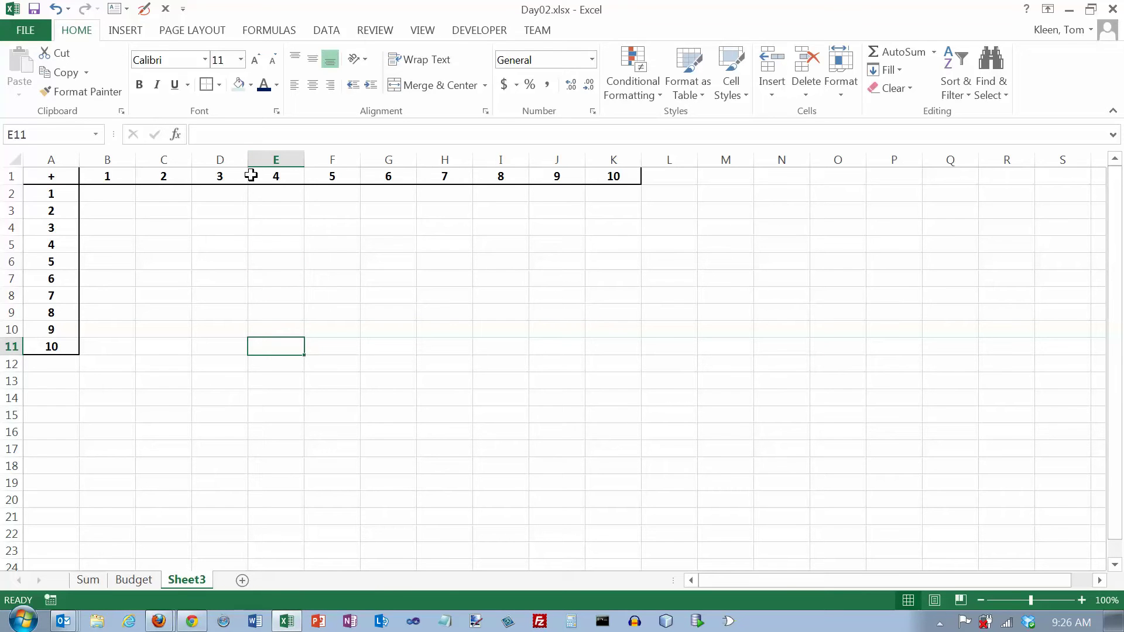
left_click(165, 229)
left_click(225, 229)
left_click(319, 228)
left_click(381, 228)
left_click(437, 228)
left_click(515, 228)
left_click(571, 228)
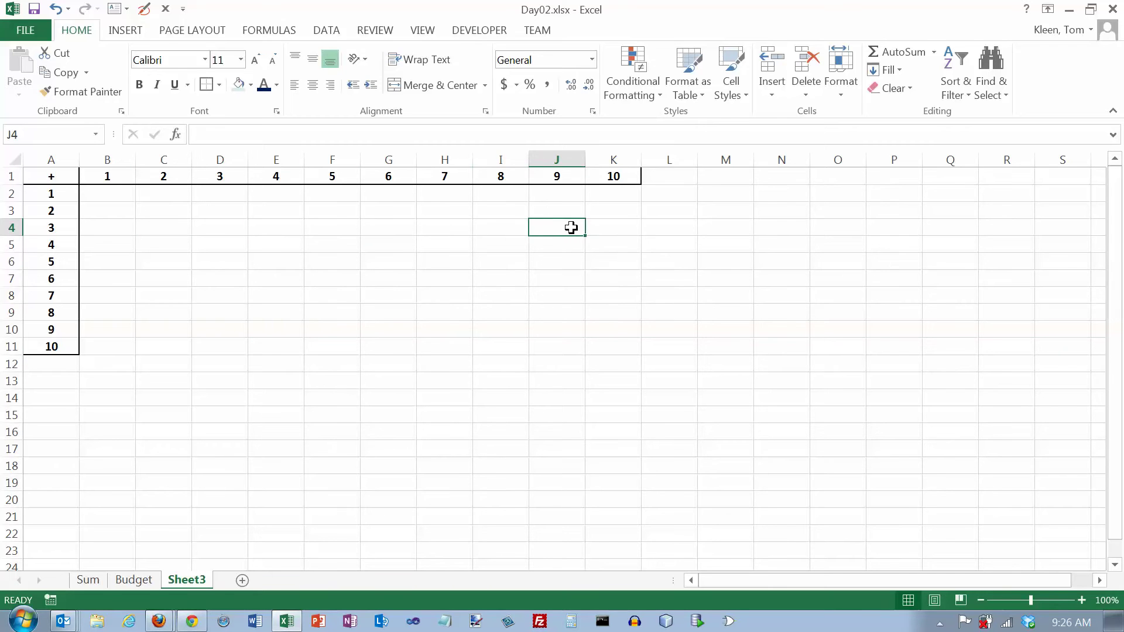
left_click(606, 227)
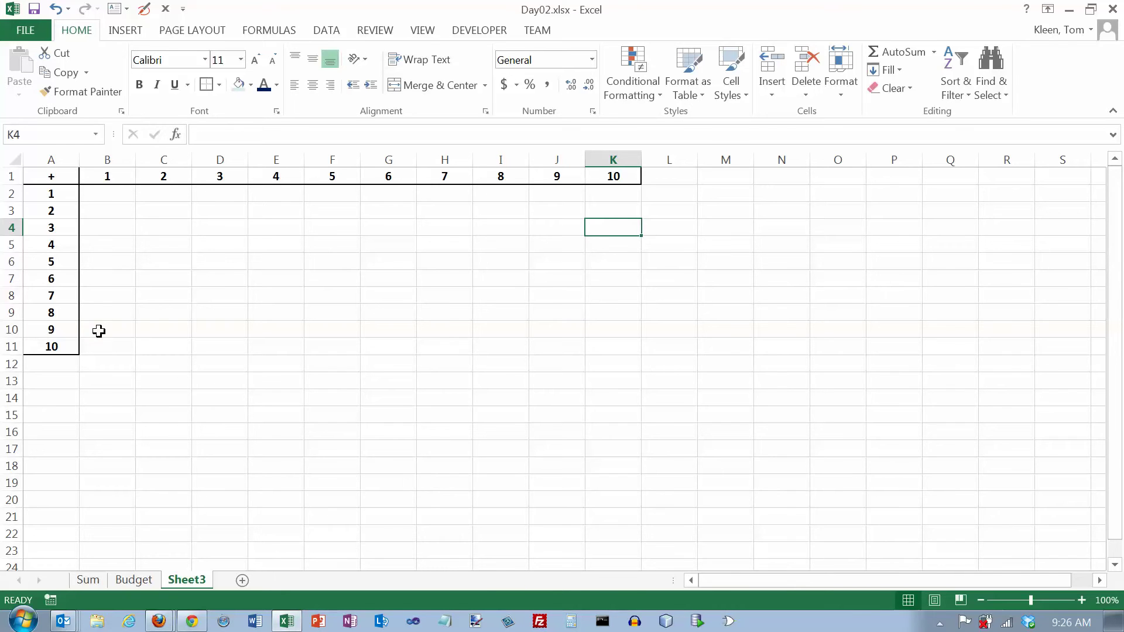
Enter the mixed-reference formula =$A2+B$1 in cell B2 to add the row and column headers.
left_click(103, 193)
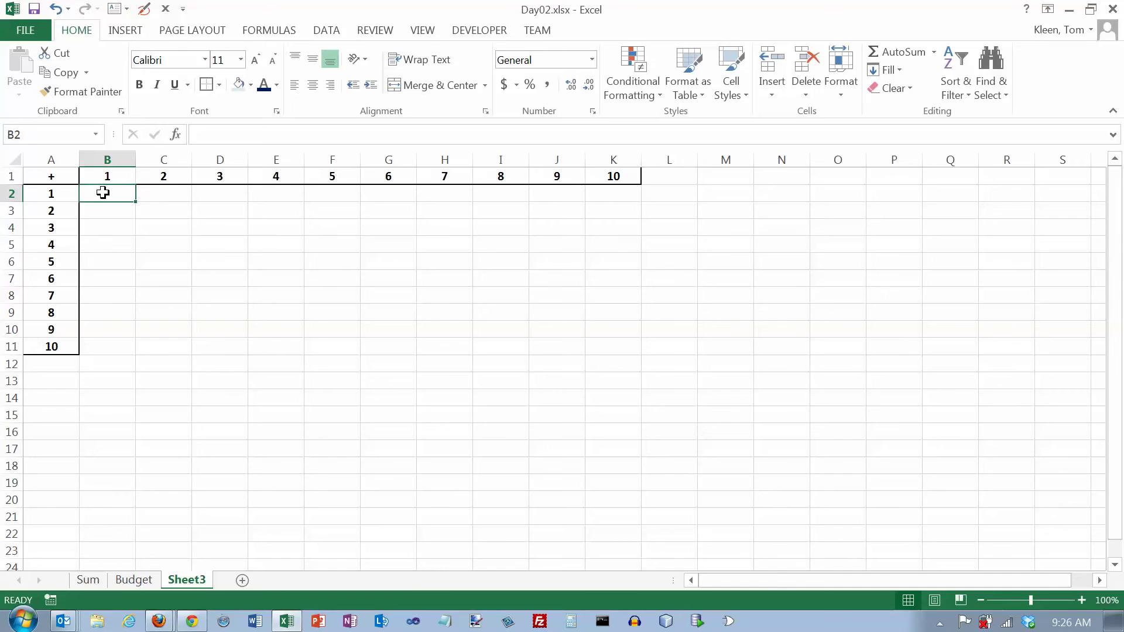
type("=")
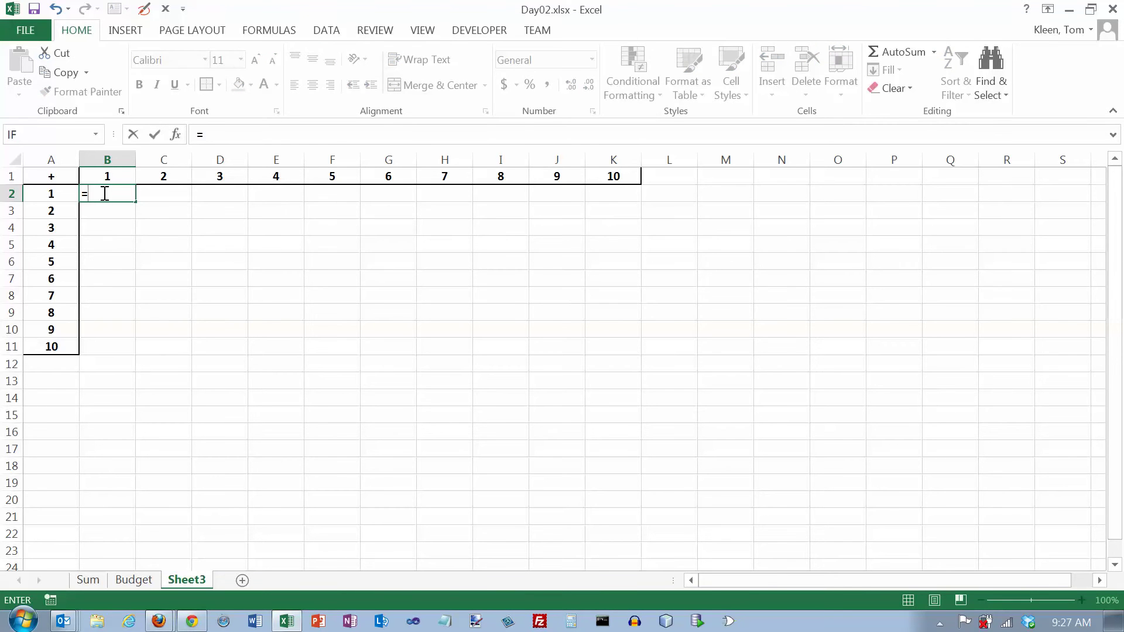
type("$a2+")
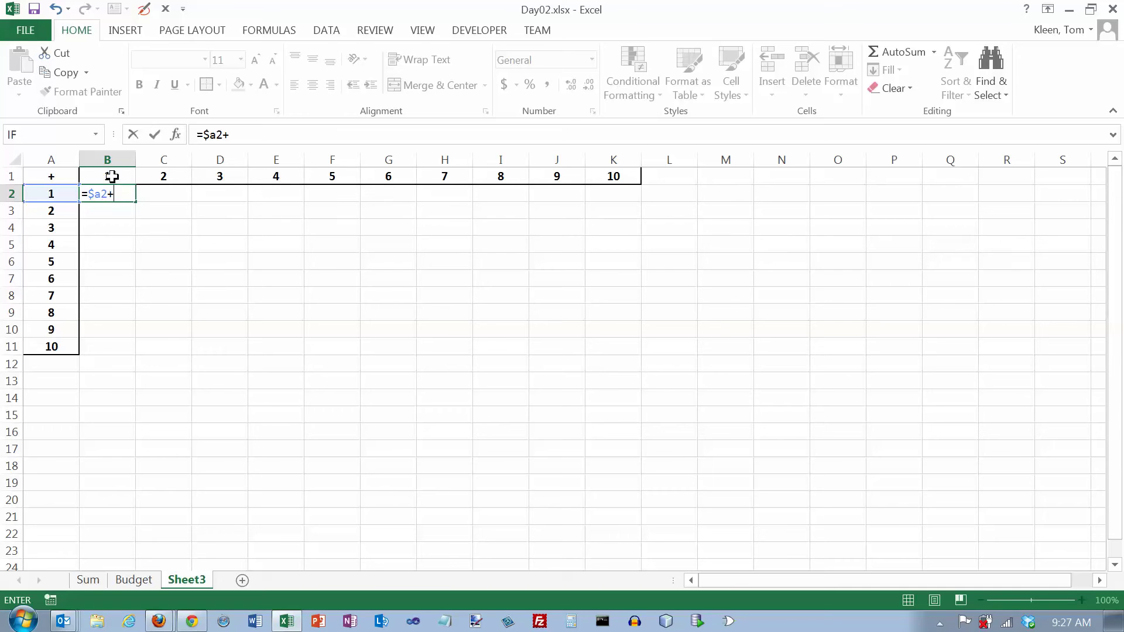
left_click(112, 177)
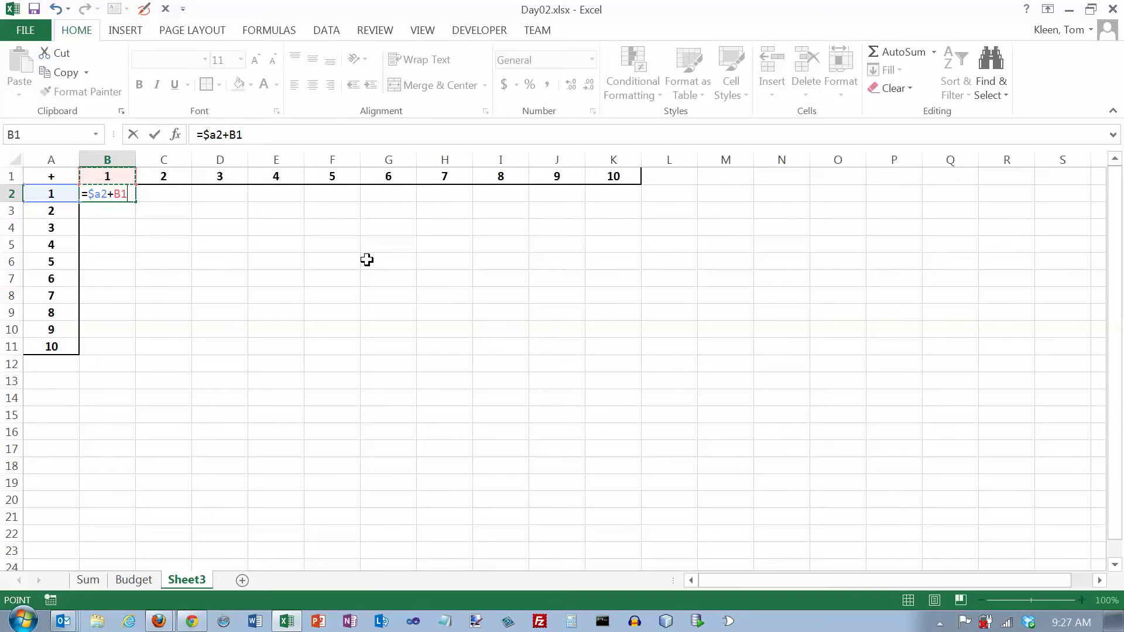
key("Left")
key("Right")
left_click(236, 135)
left_click(236, 135)
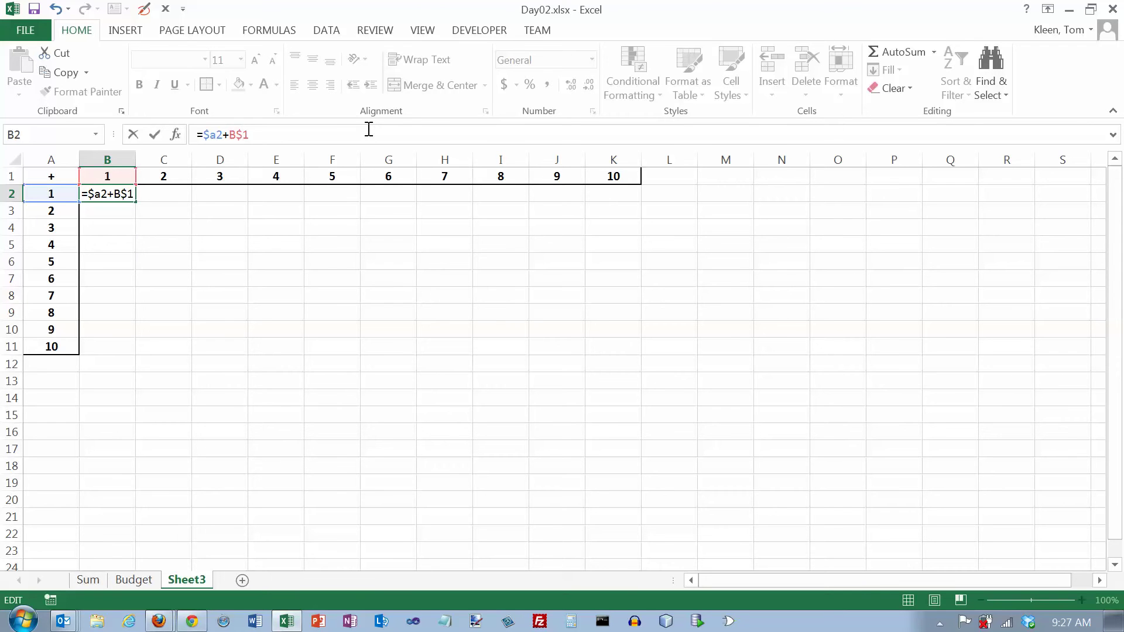
key("Return")
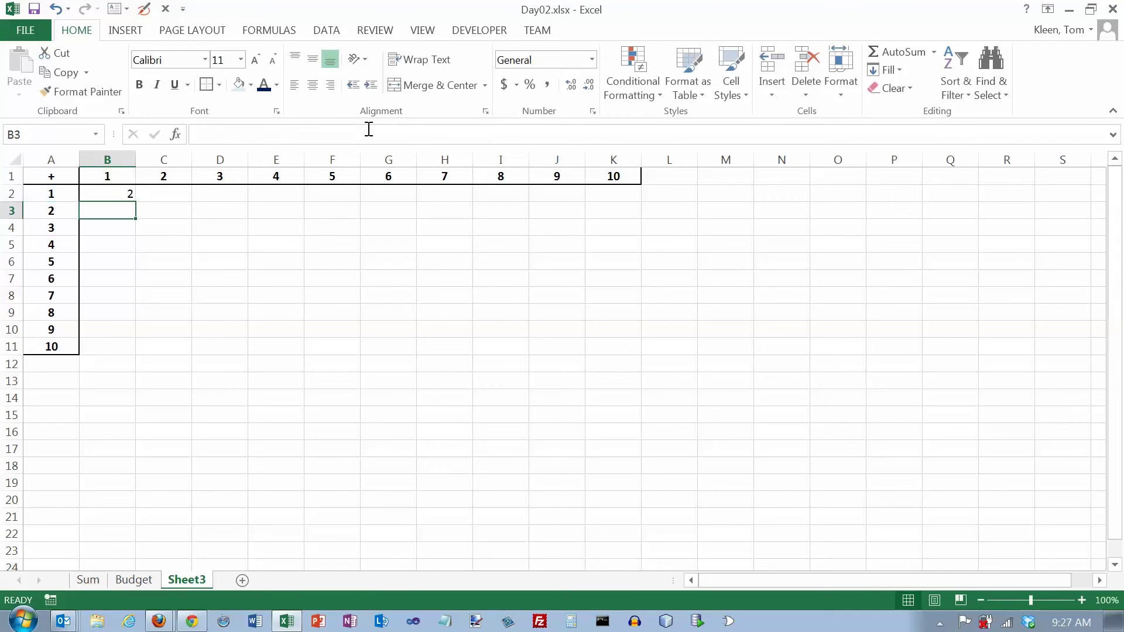
Copy the formula in B2 down to row 11 and across to column K, filling B2:K11.
left_click(116, 192)
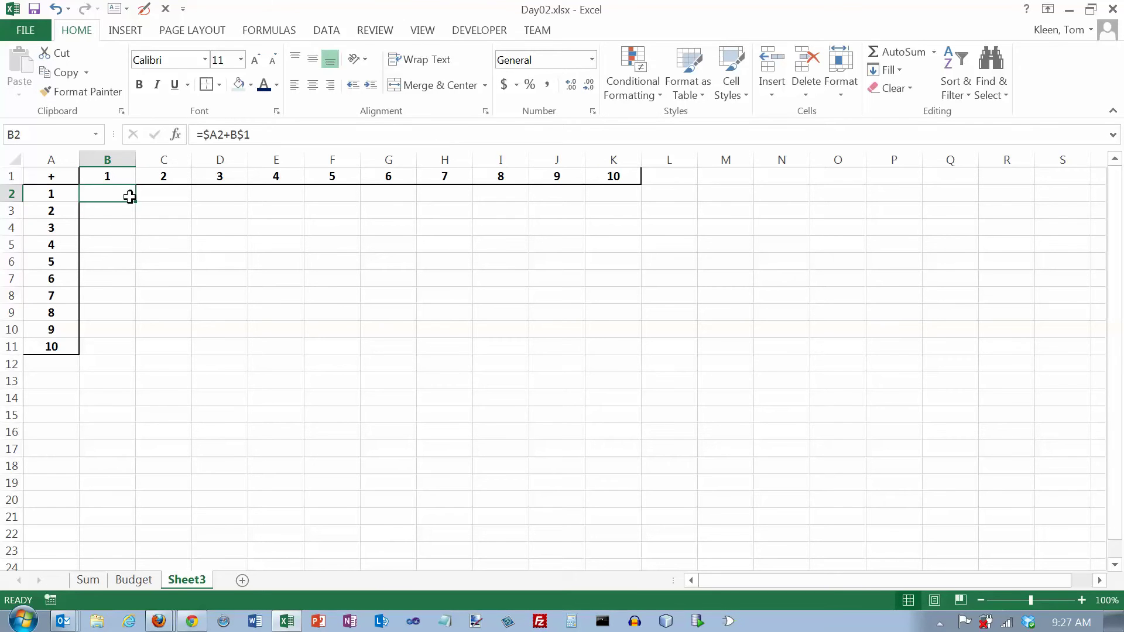
left_click_drag(136, 201, 130, 358)
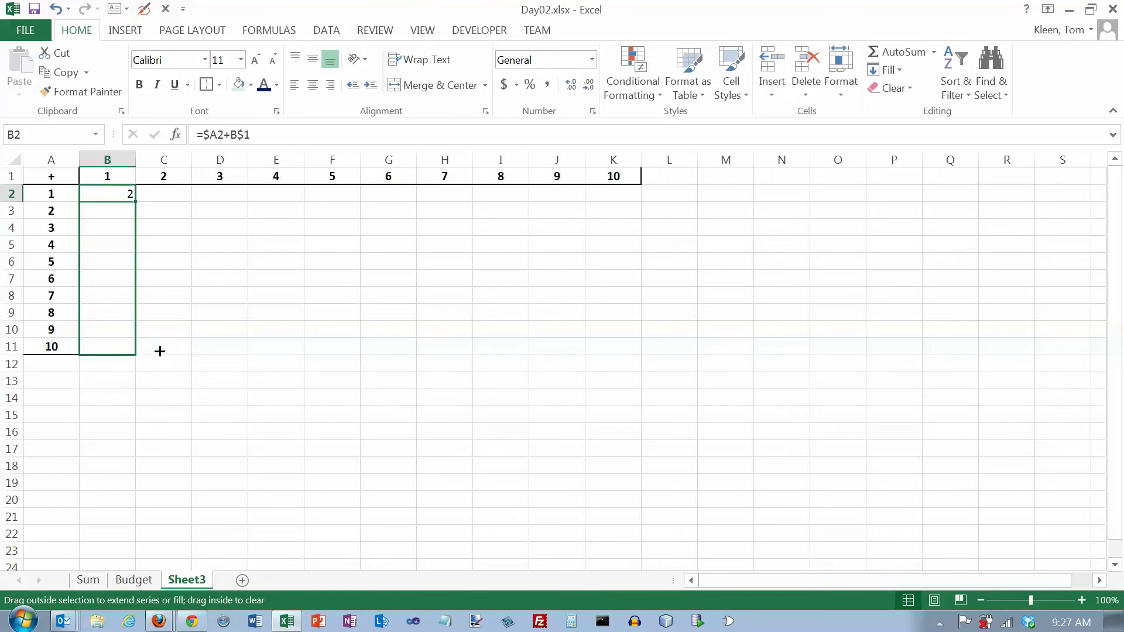
left_click_drag(261, 349, 172, 356)
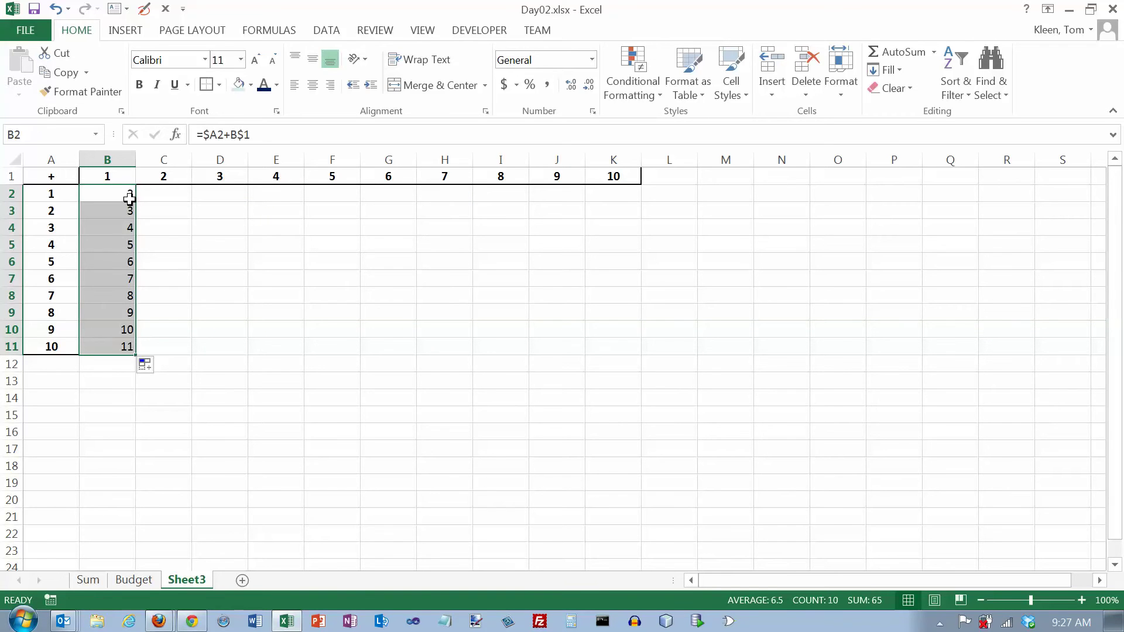
left_click_drag(136, 356, 628, 357)
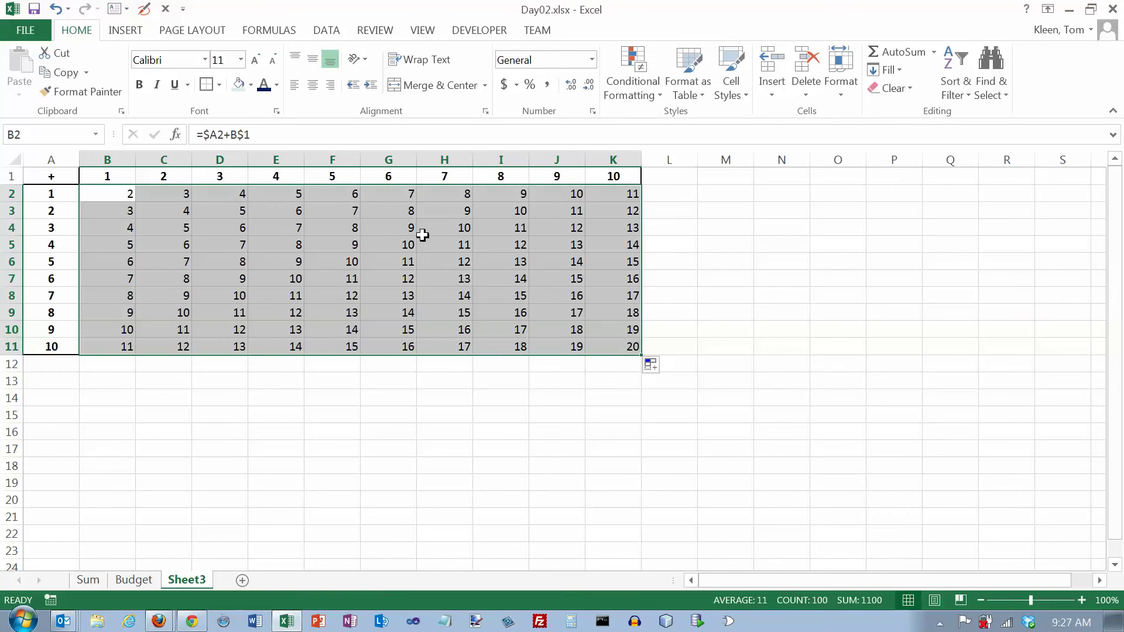
Center the sums in B2:K11 and outline the block with a thick box border.
left_click(314, 86)
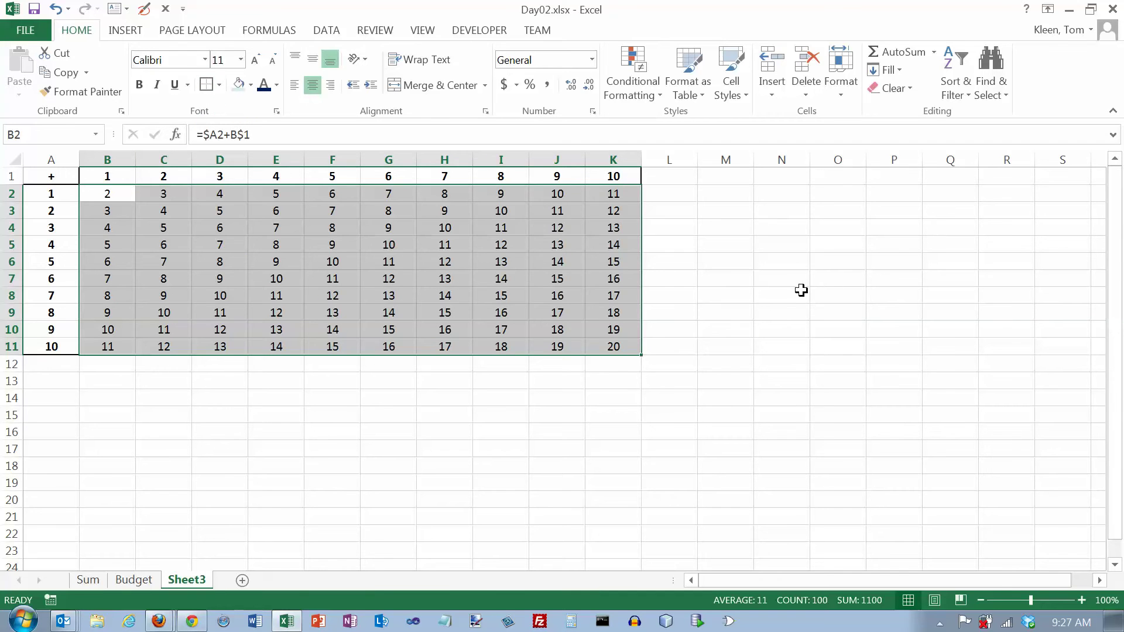
left_click(828, 276)
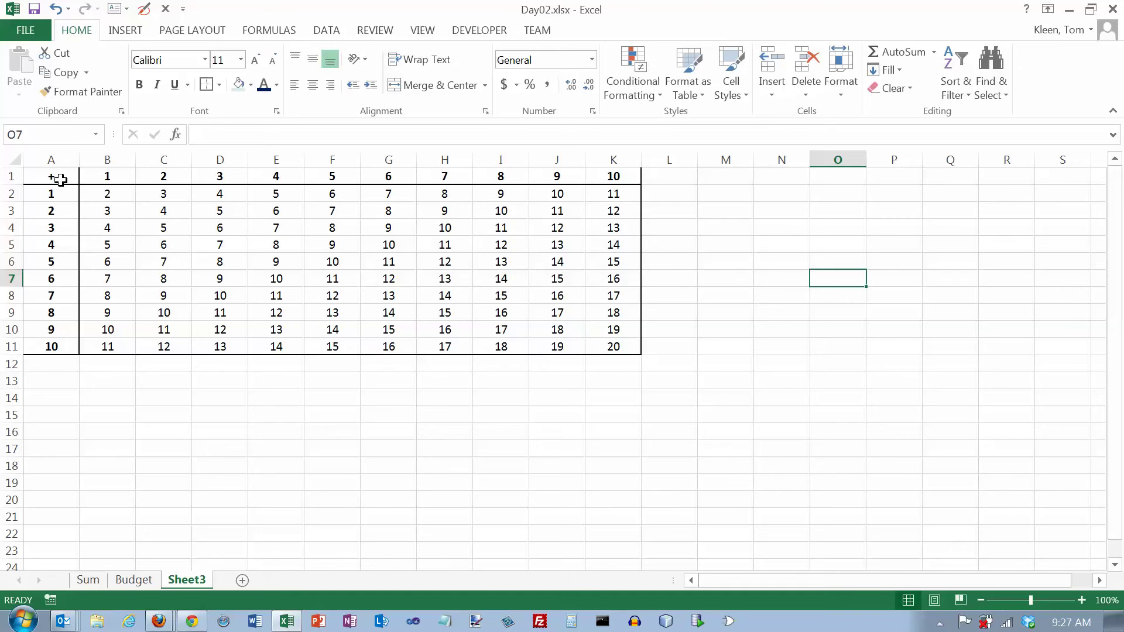
Shade the number headers in A2:A11 and B1:K1 with a light blue fill color.
left_click_drag(57, 188, 50, 345)
left_click(110, 176, "ctrl")
left_click_drag(110, 177, 595, 176)
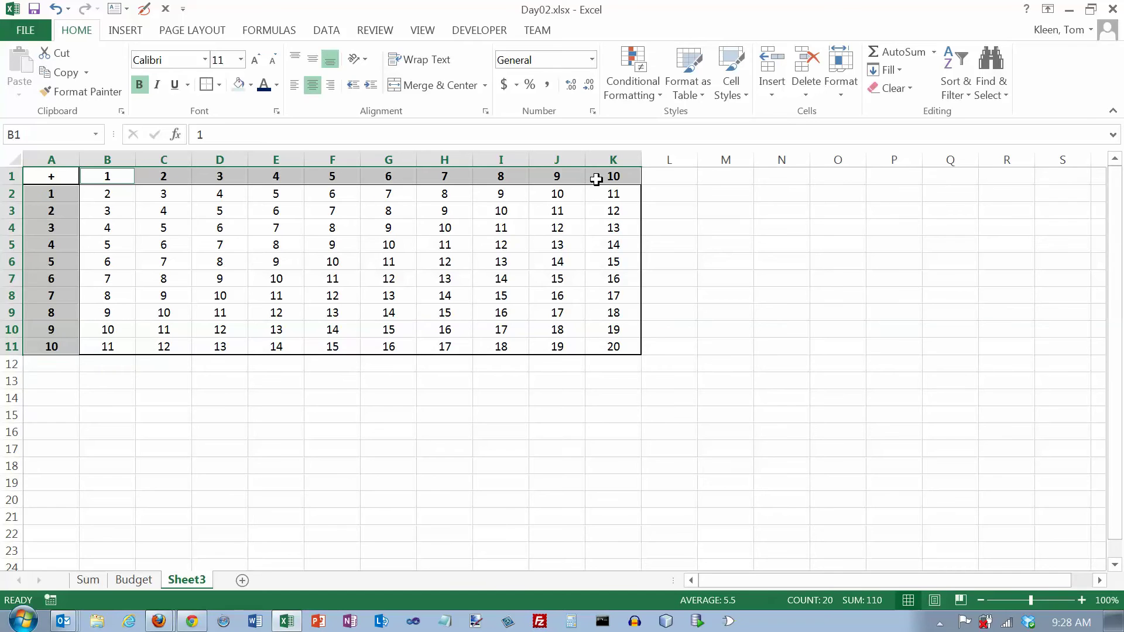
left_click(239, 85)
left_click(317, 264)
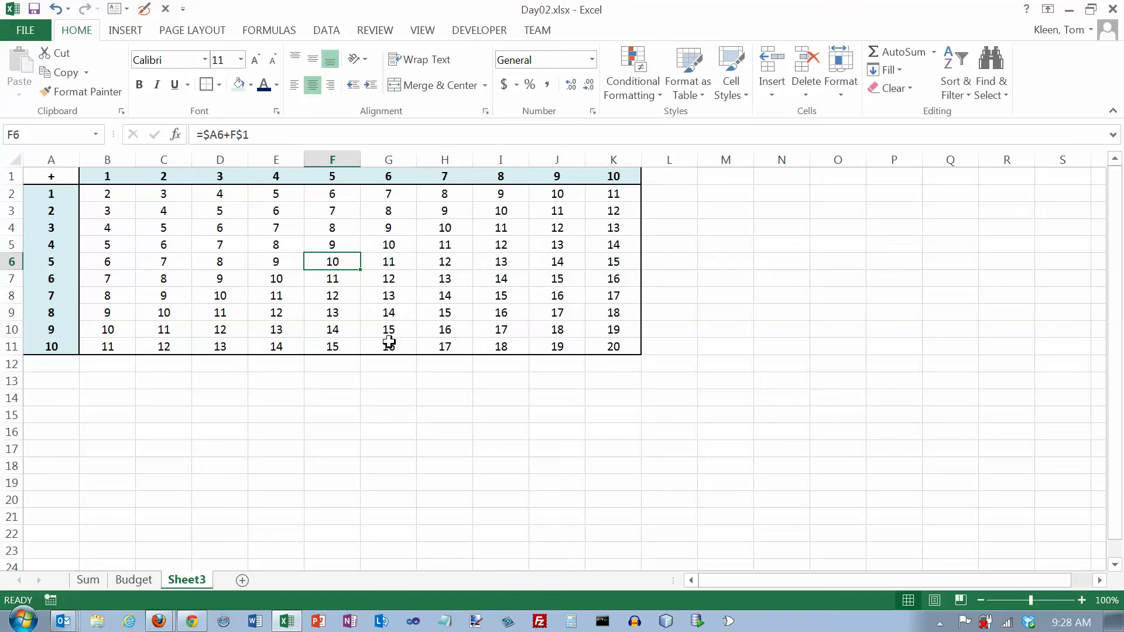
Inspect the formulas in H8, H7, H6 and H5 to see which row and column headers each one references.
left_click(443, 296)
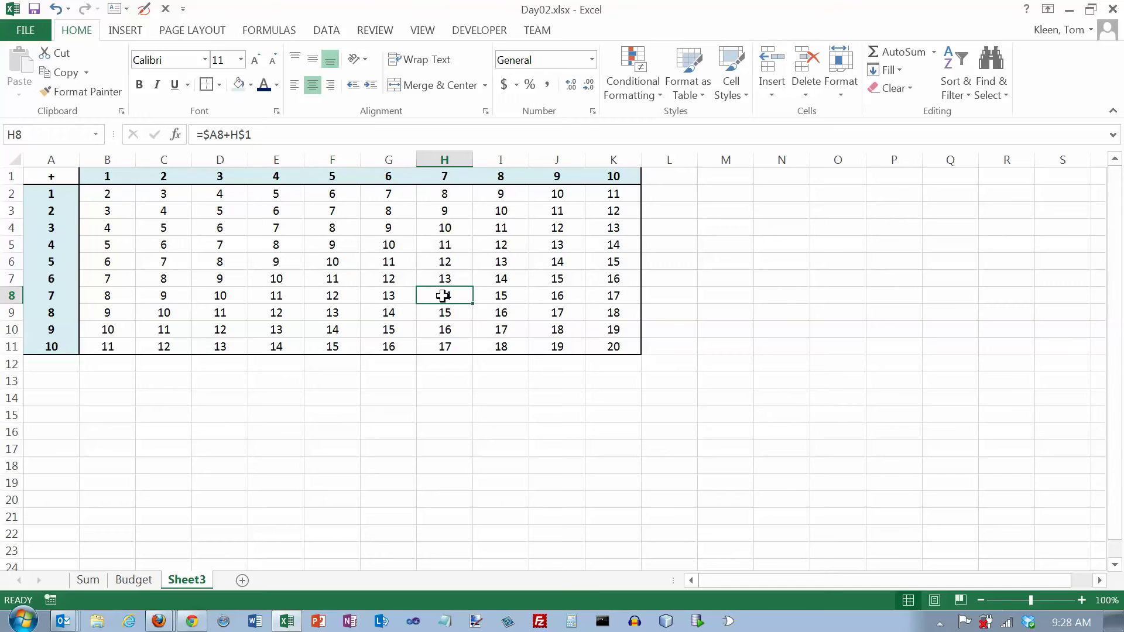
double_click(443, 295)
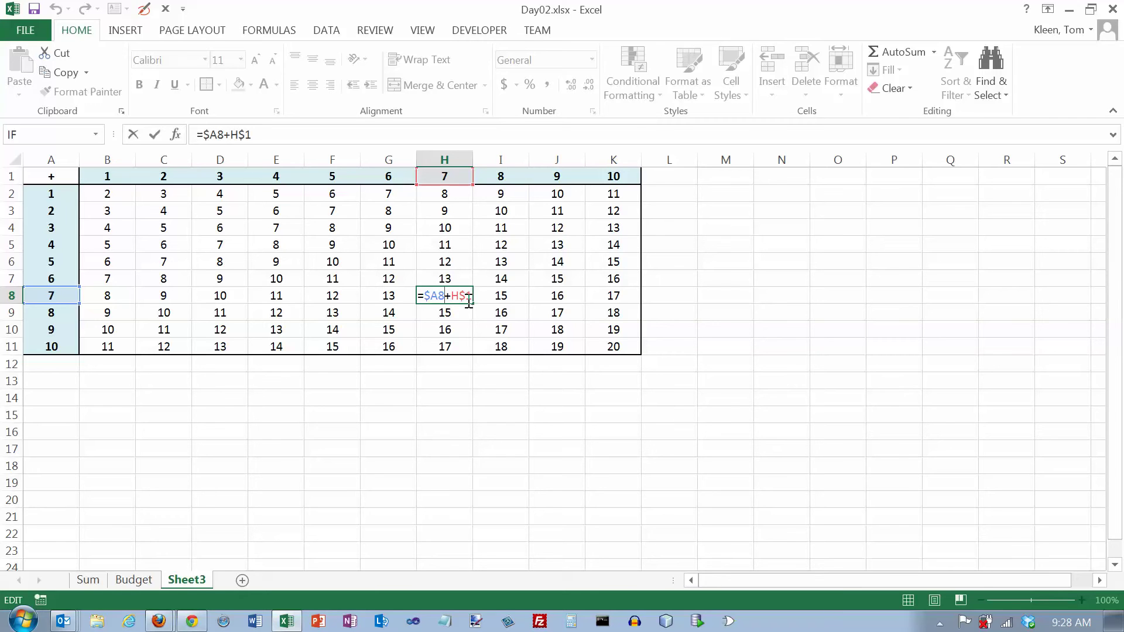
key("Escape")
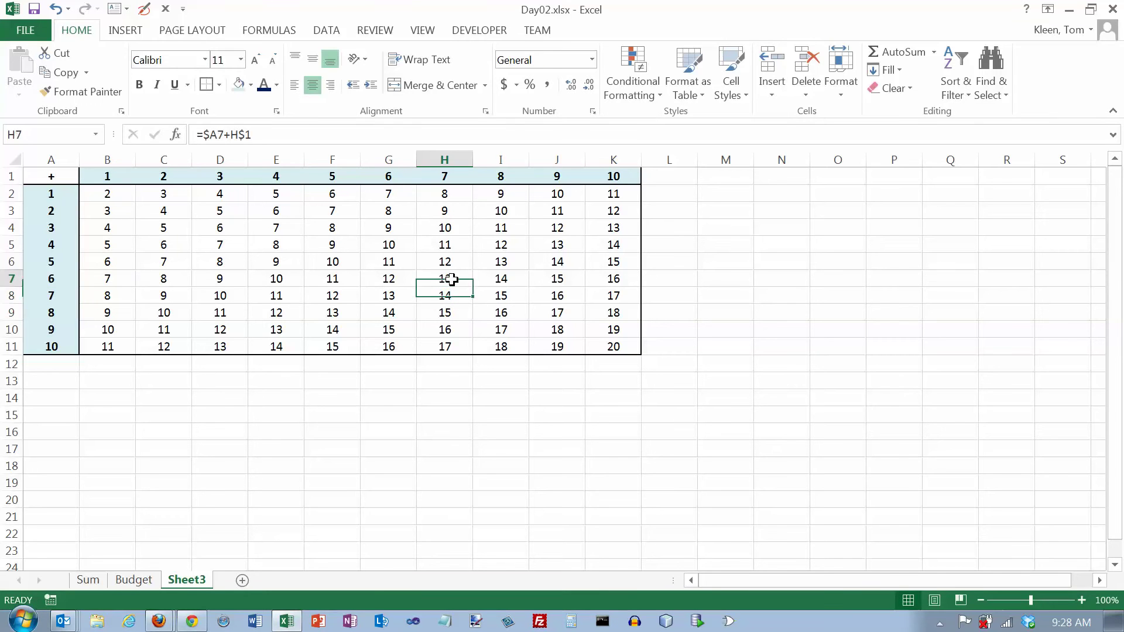
double_click(454, 279)
key("Escape")
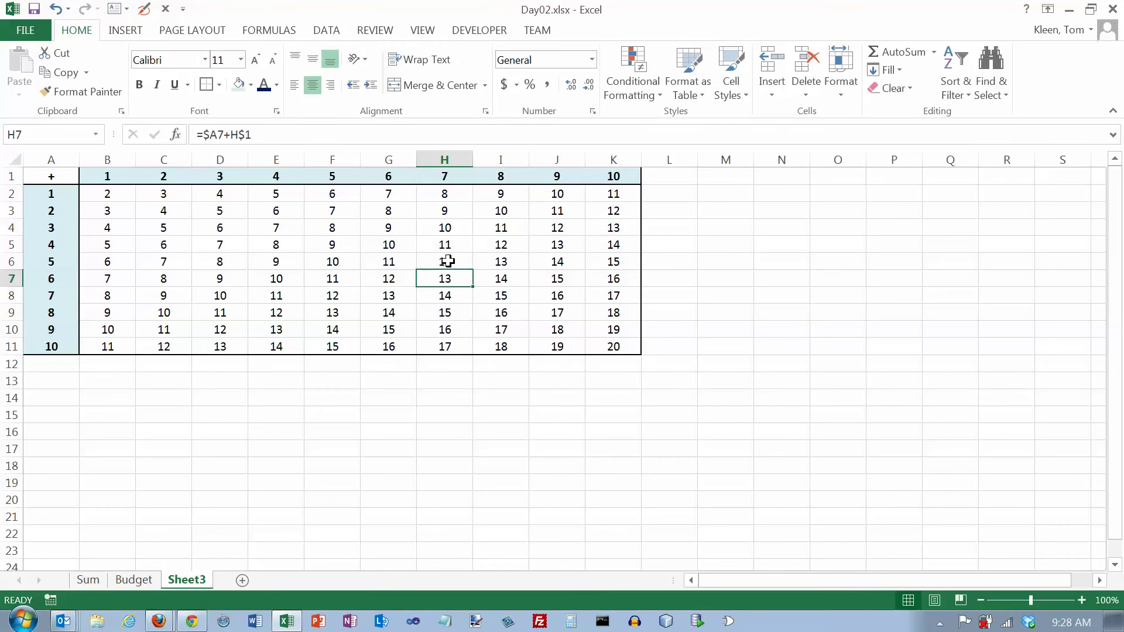
double_click(456, 262)
key("Escape")
double_click(451, 244)
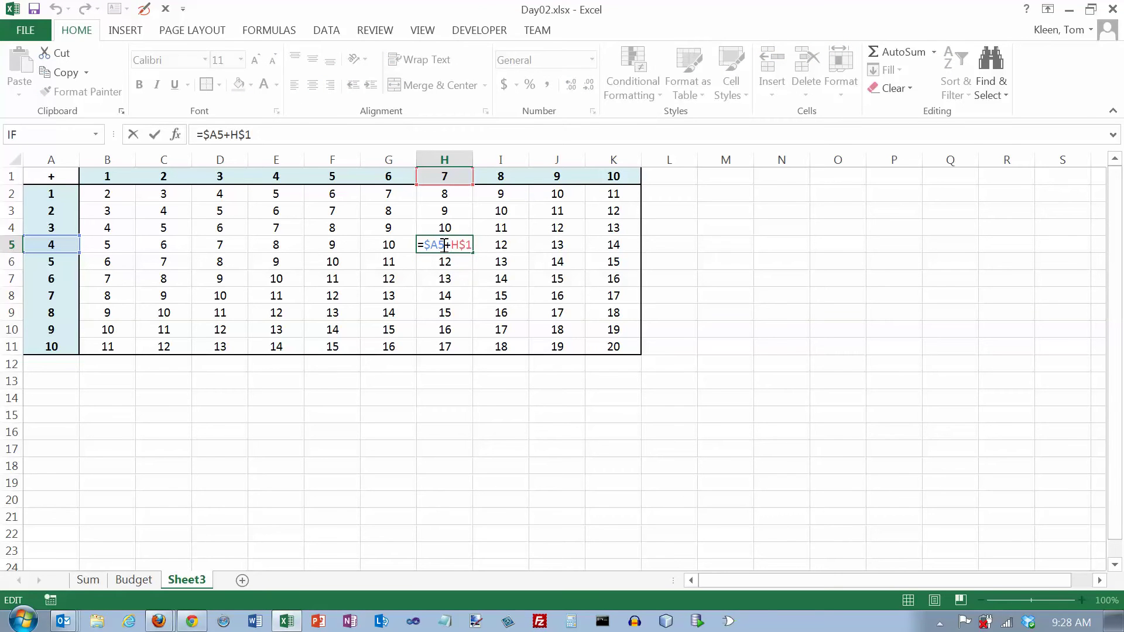
key("Escape")
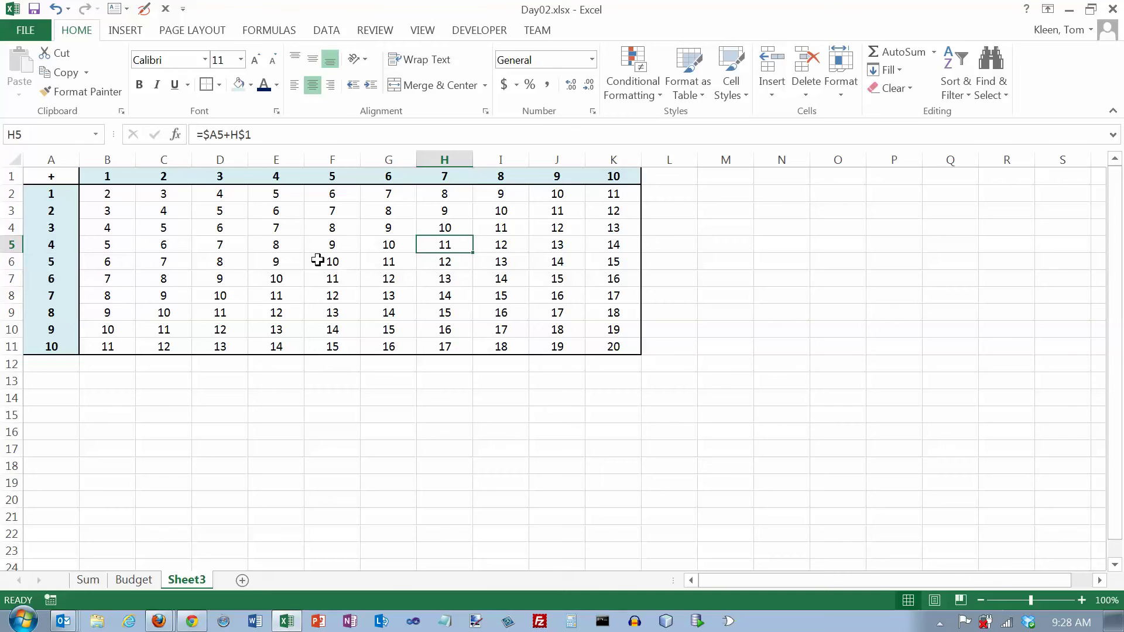
Inspect the formulas in E5, F6, F4 and F8 to check their row and column header references.
double_click(271, 246)
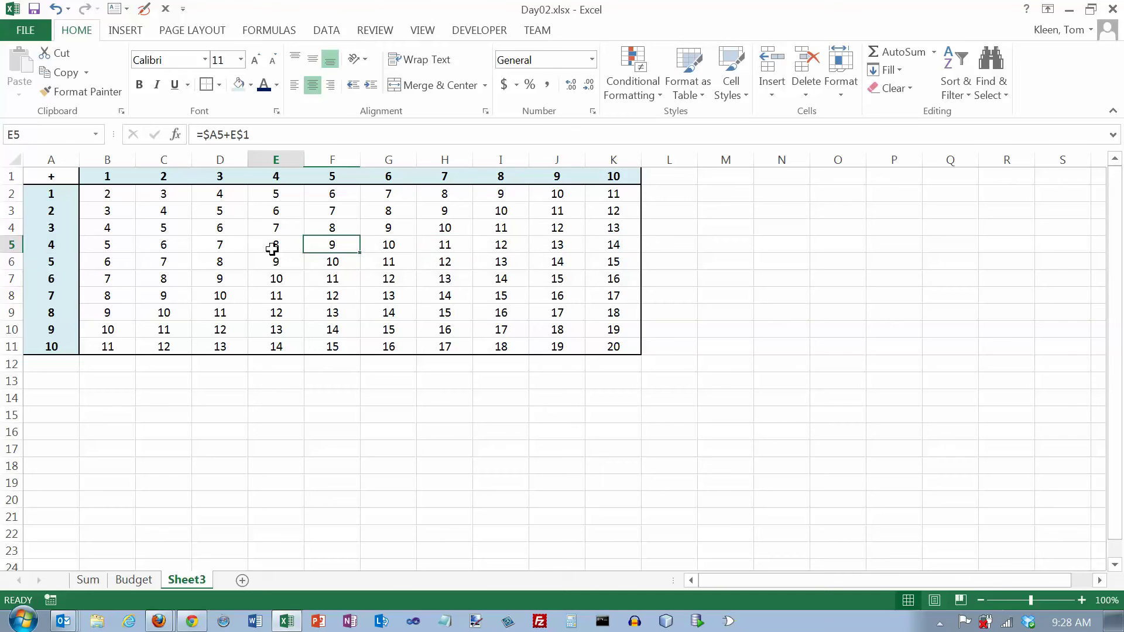
key("Escape")
double_click(328, 258)
key("Escape")
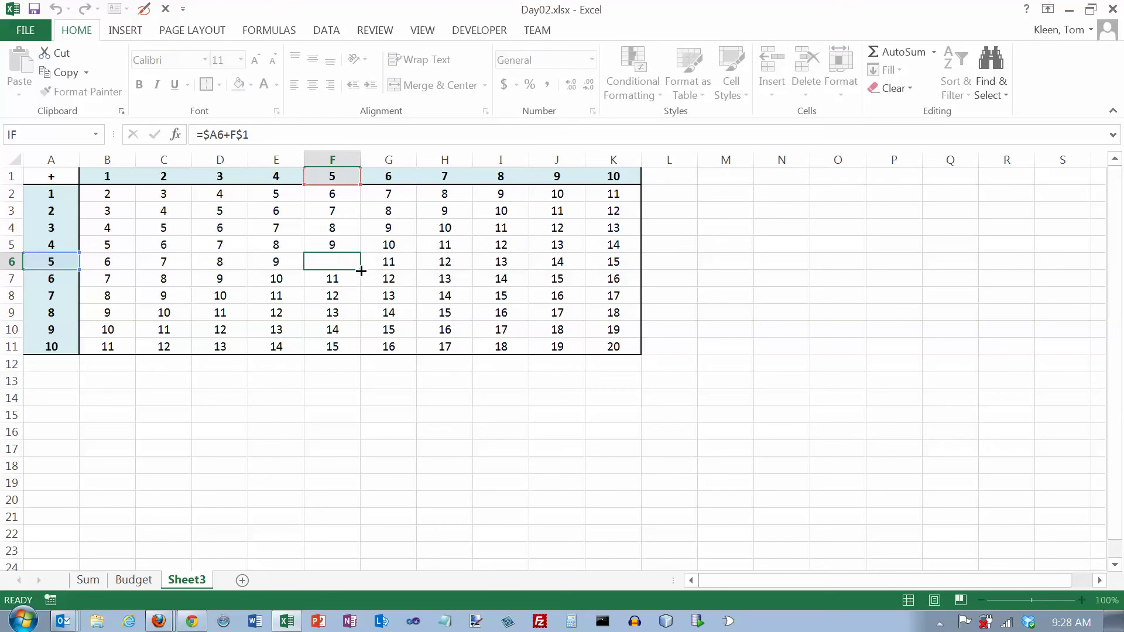
double_click(352, 228)
key("Escape")
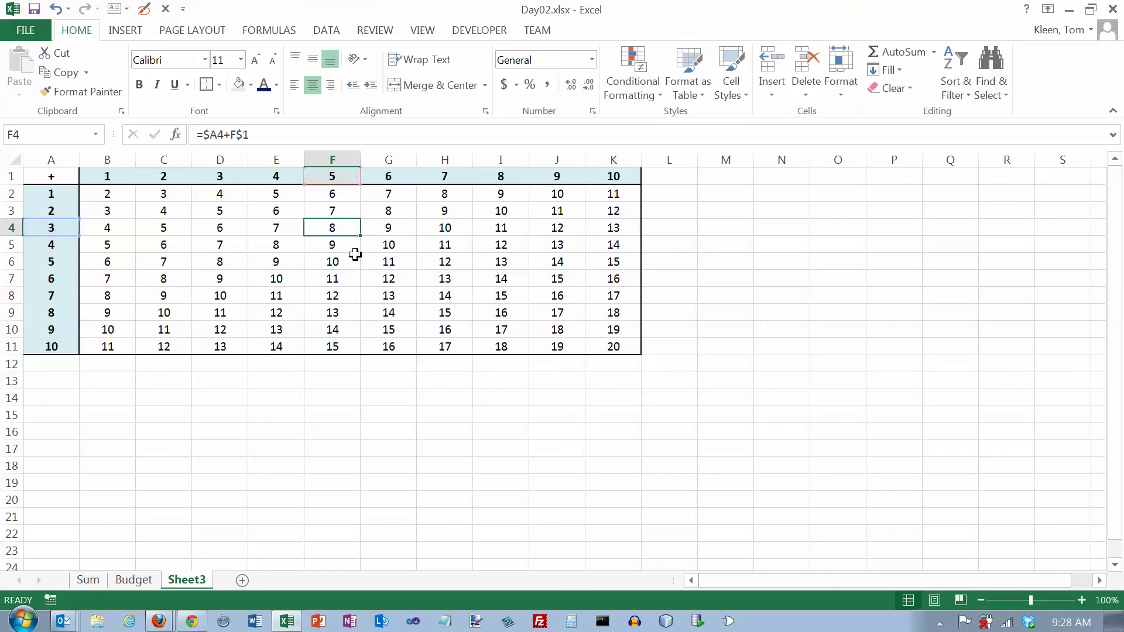
double_click(343, 298)
key("Escape")
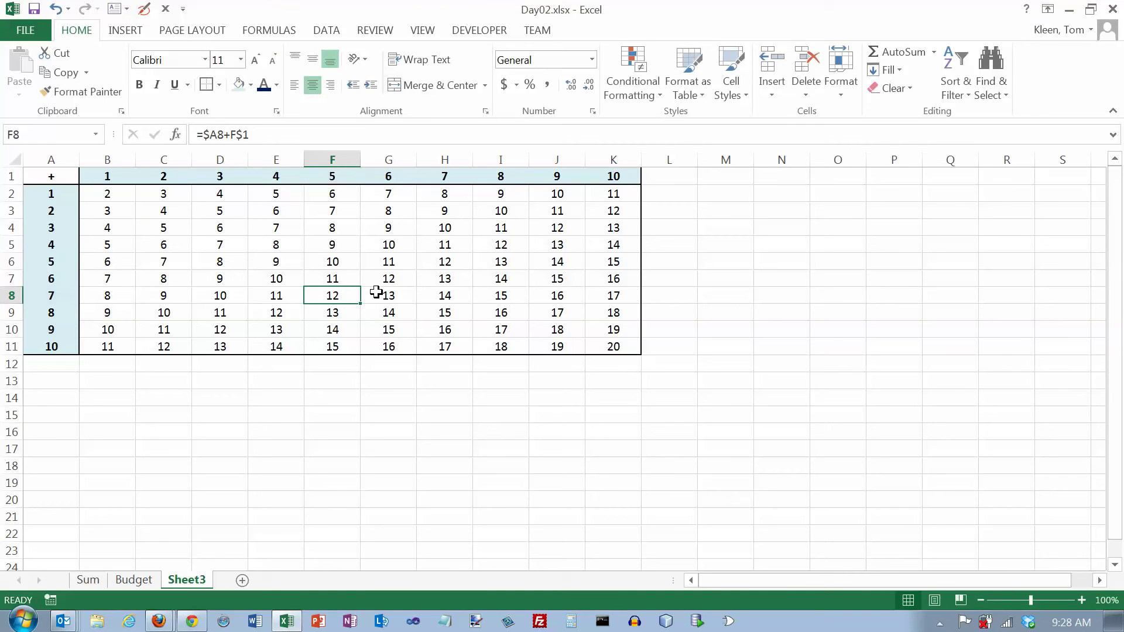
Compare the header references of the formulas across row 7 in cells F7, G7, I7 and J7.
double_click(348, 280)
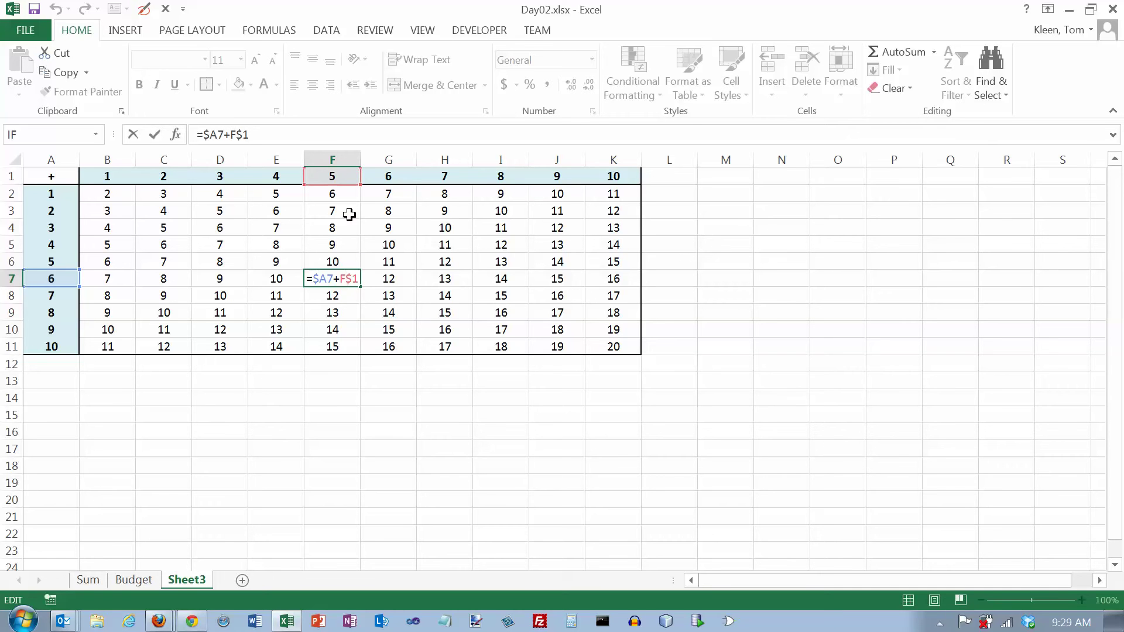
left_click(375, 276)
double_click(399, 278)
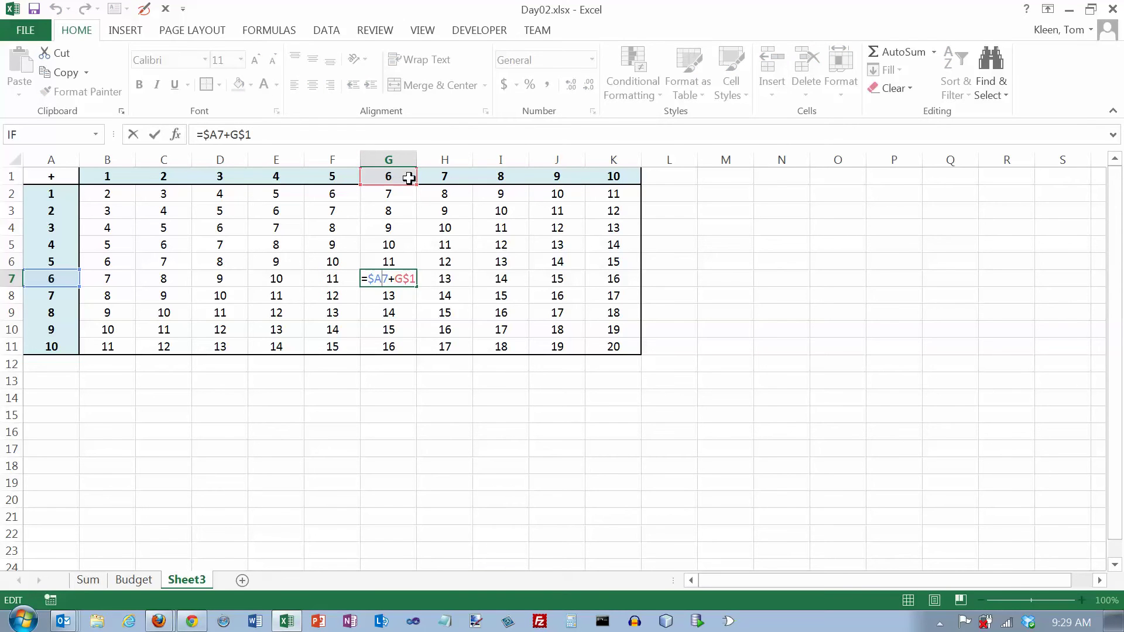
key("Escape")
double_click(501, 279)
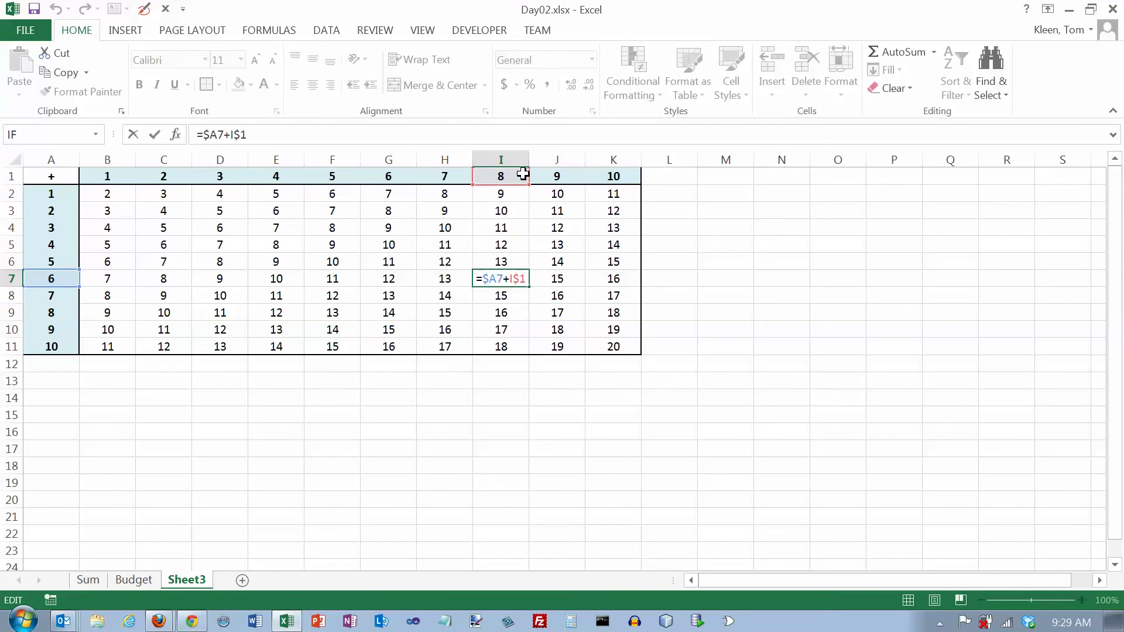
key("Escape")
double_click(576, 275)
key("Escape")
left_click(379, 281)
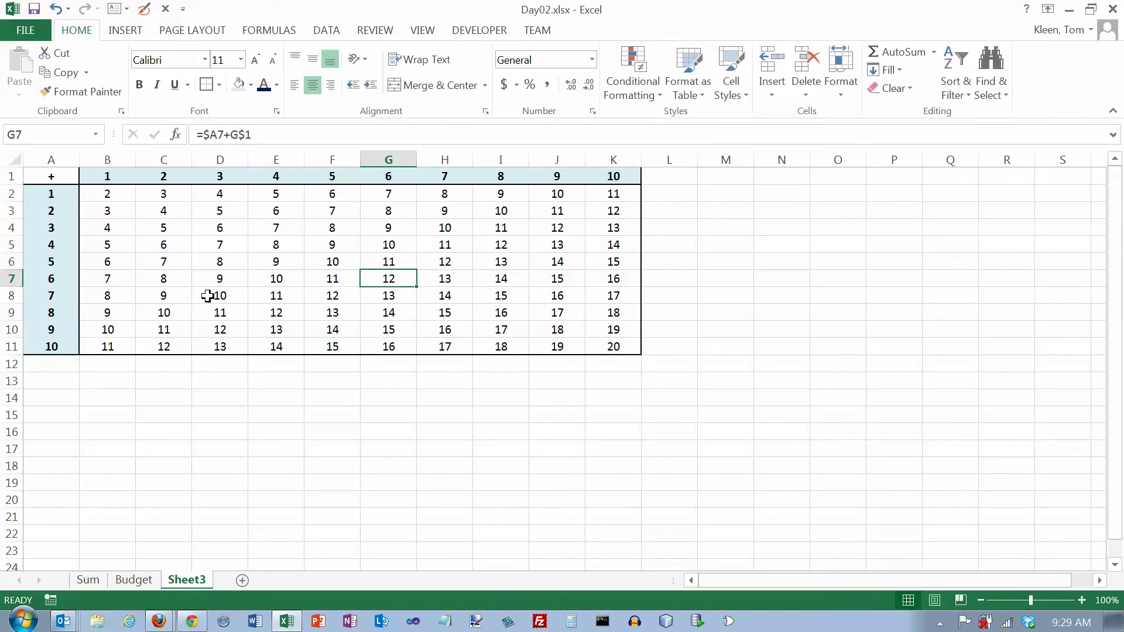
Select the sum in F6 together with its source headers A6 and F1 to show how they relate.
left_click(331, 262)
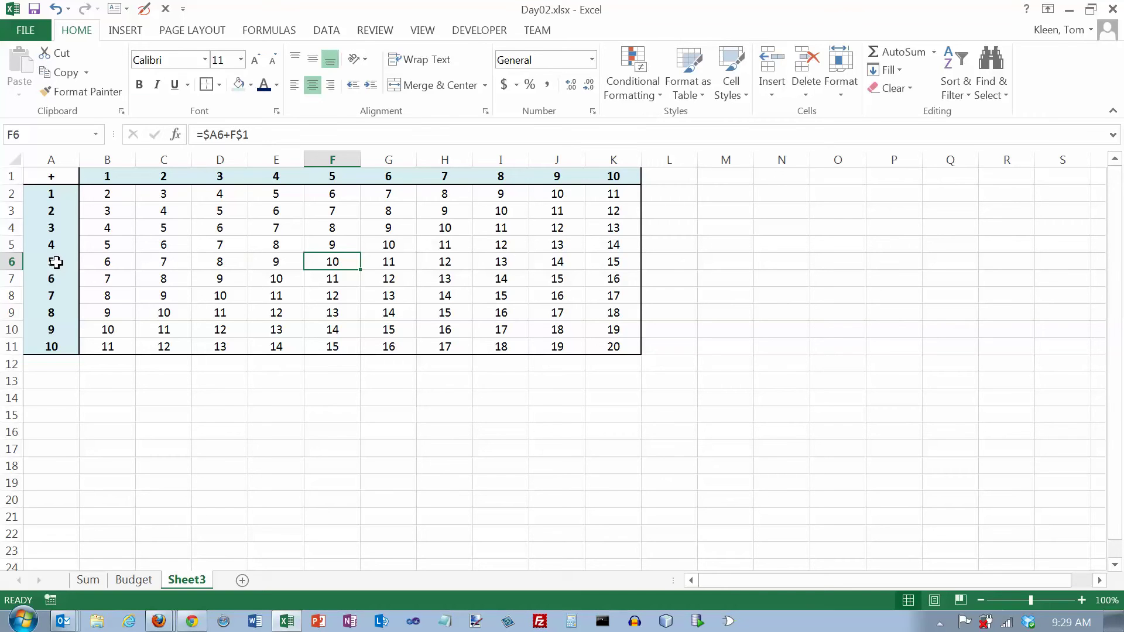
left_click(57, 262, "ctrl")
left_click(336, 176, "ctrl")
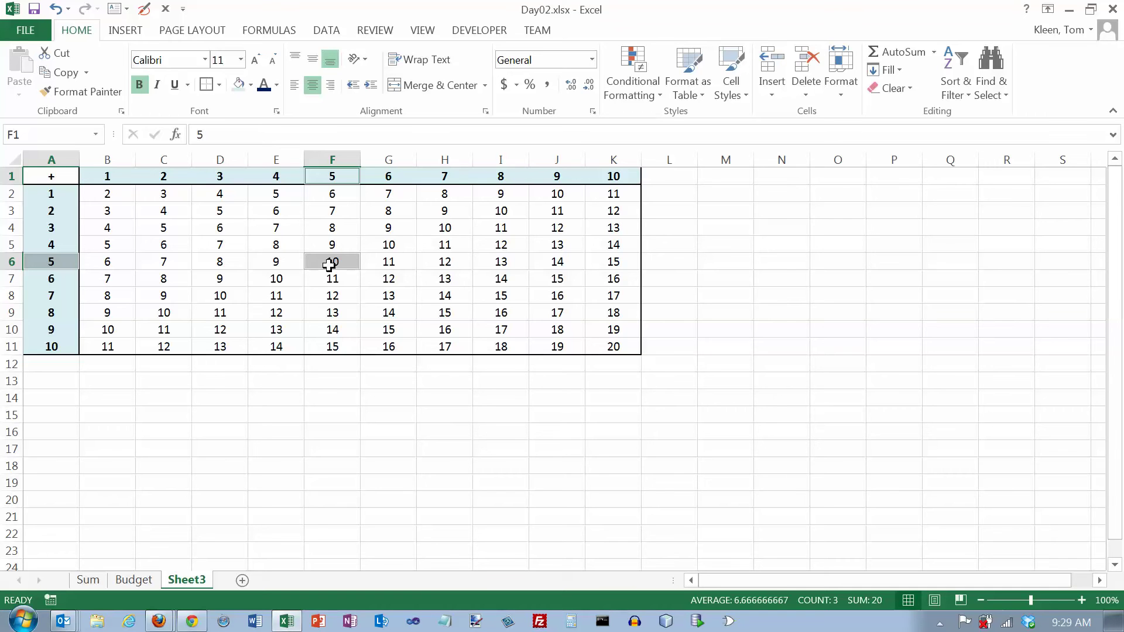
Add a new worksheet and enter the label Loan Amount in A1 with $100,000 in B1.
left_click(242, 579)
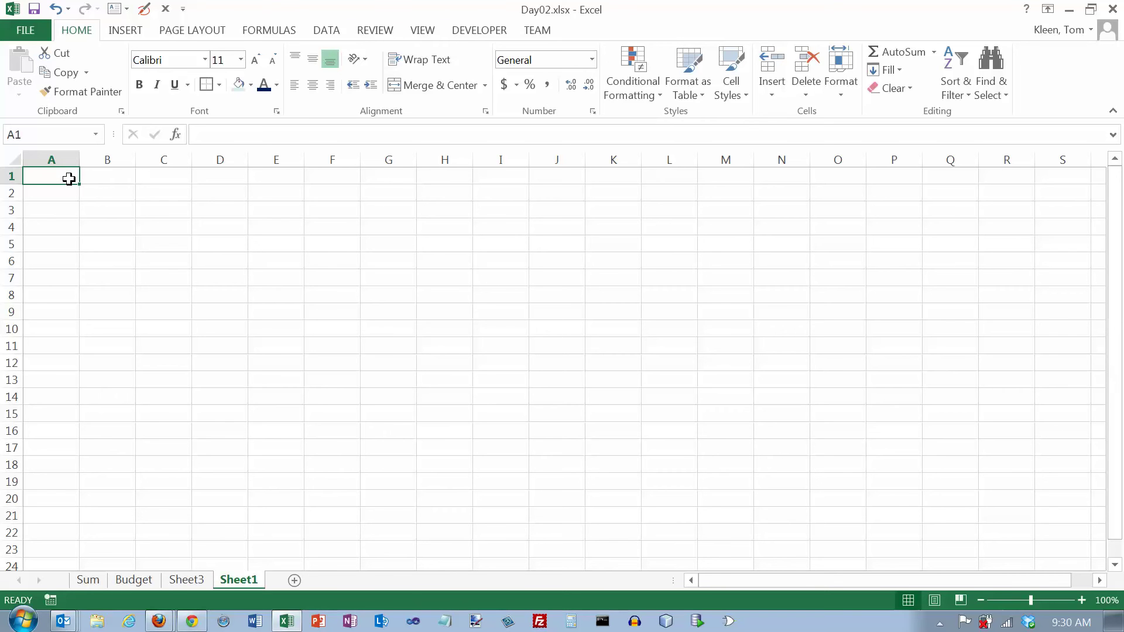
type("Loan Amount")
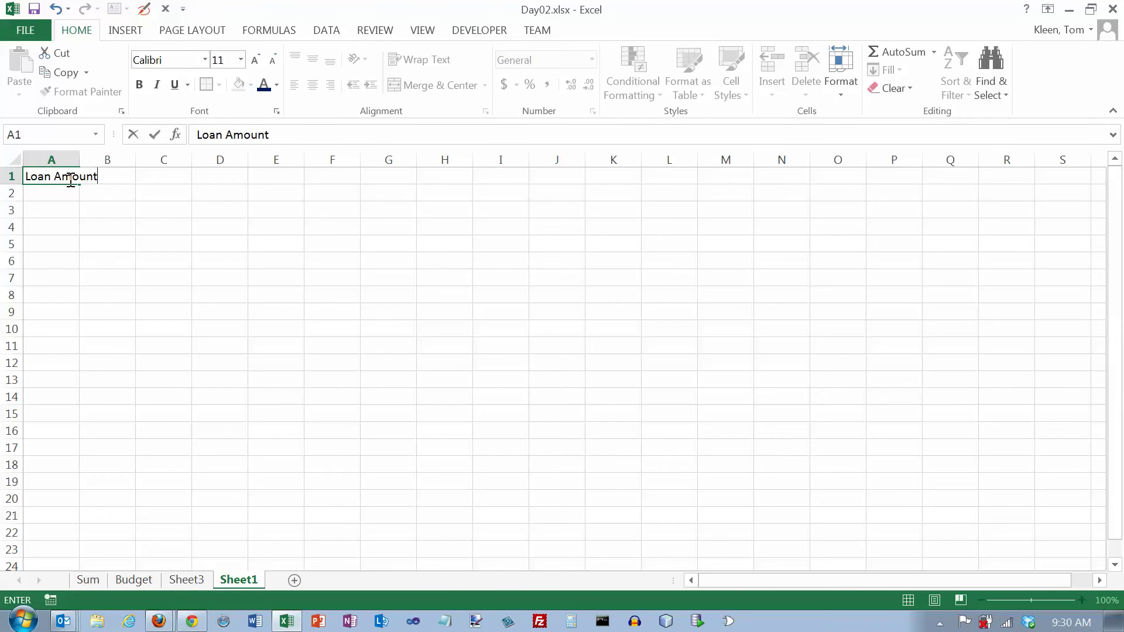
key("Tab")
type("$")
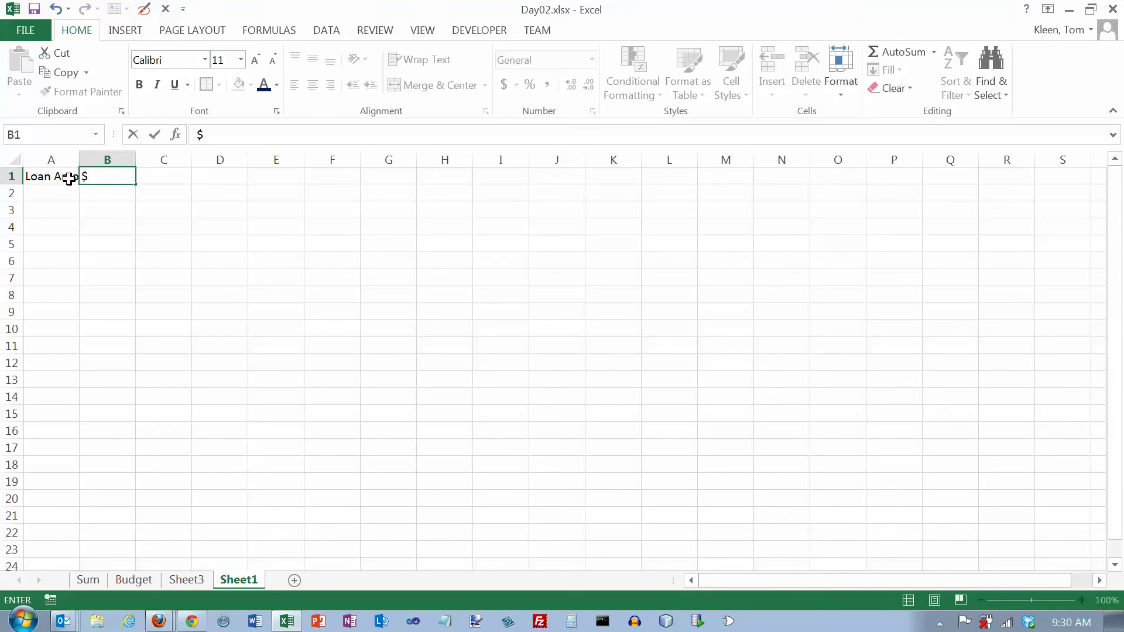
type("100,000")
key("Return")
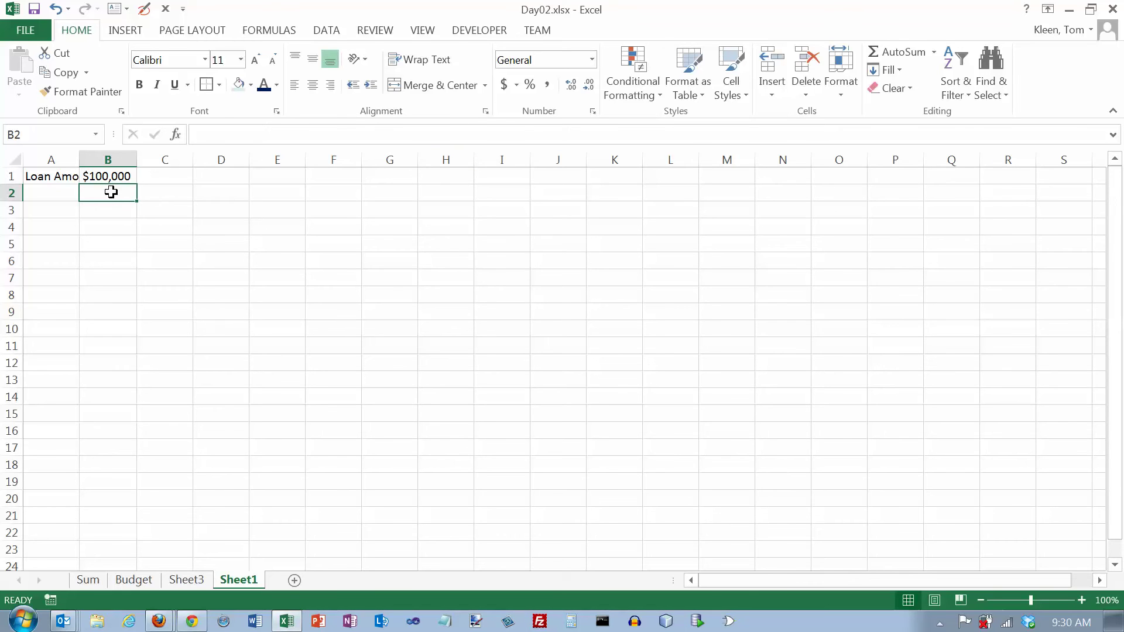
Enter the label Years in B2 and fill B4:G4 with loan terms from 5 to 30 in steps of 5.
type("Ye")
key("Return")
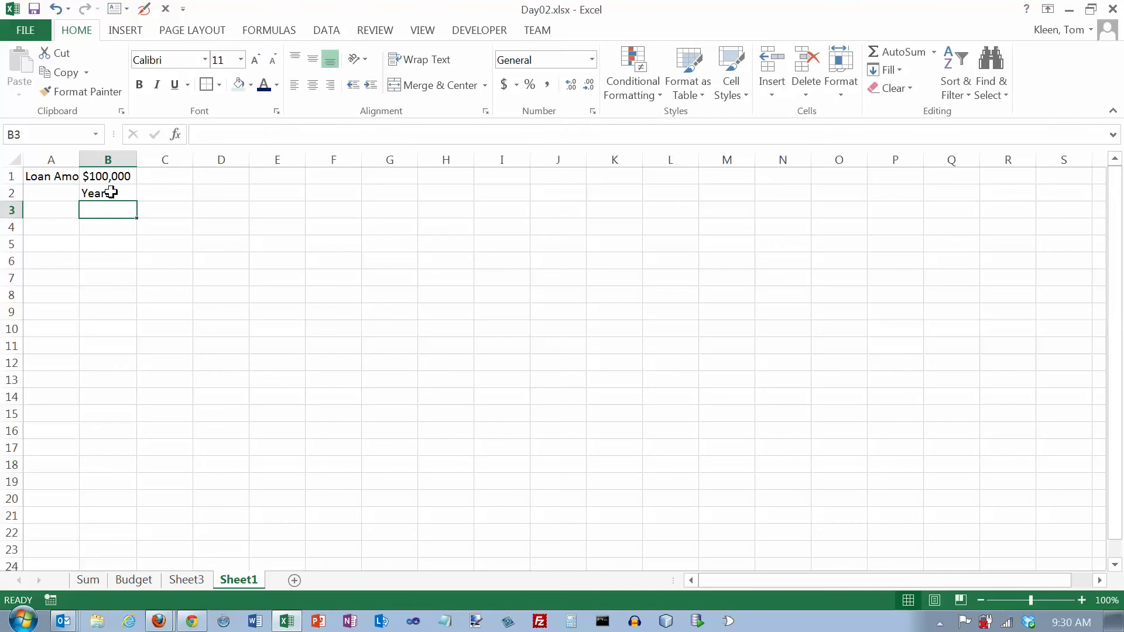
left_click(121, 229)
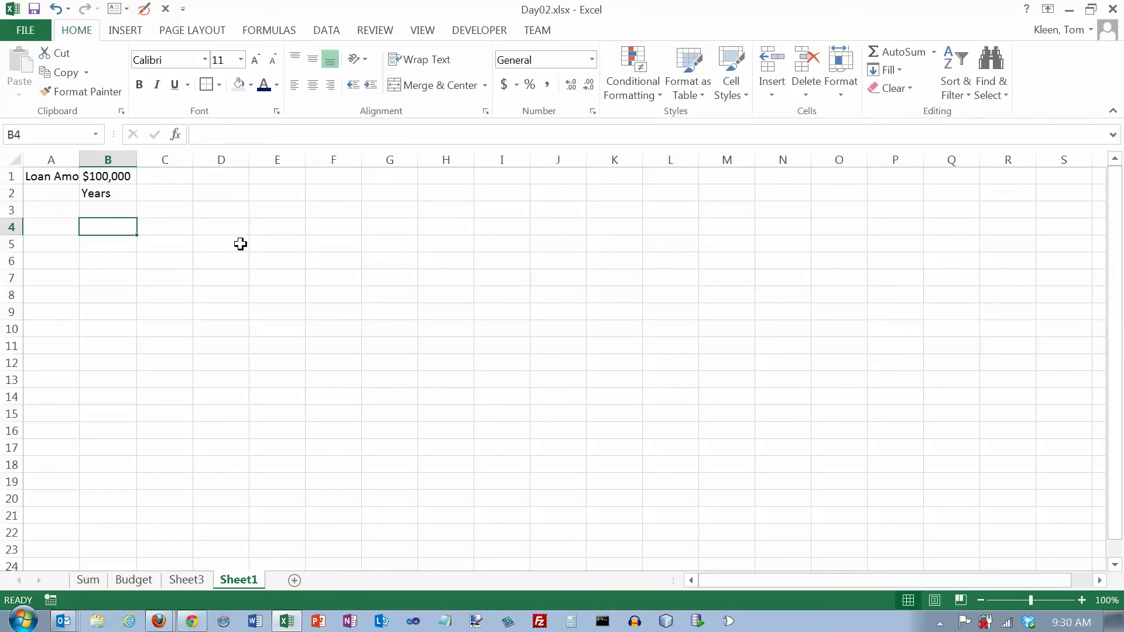
type("5")
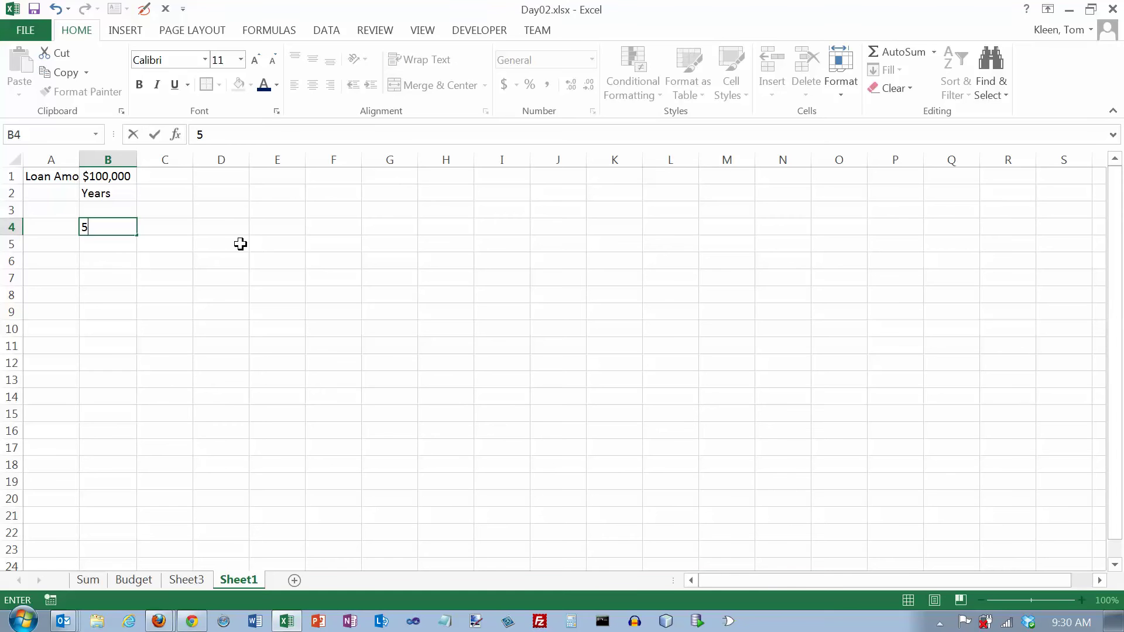
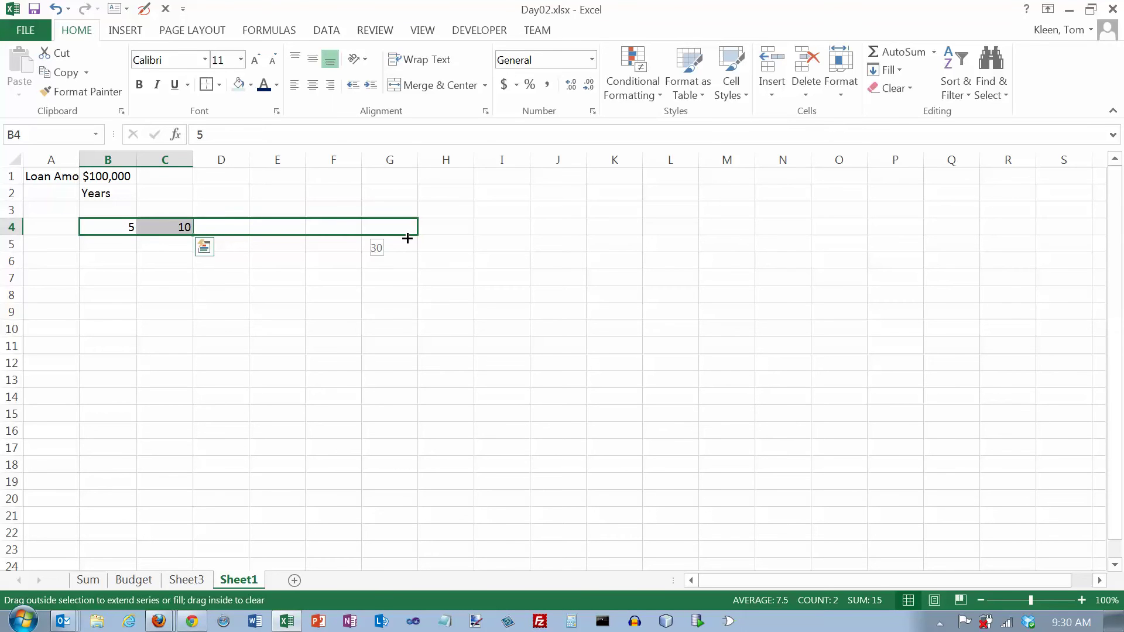
left_click_drag(407, 239, 407, 236)
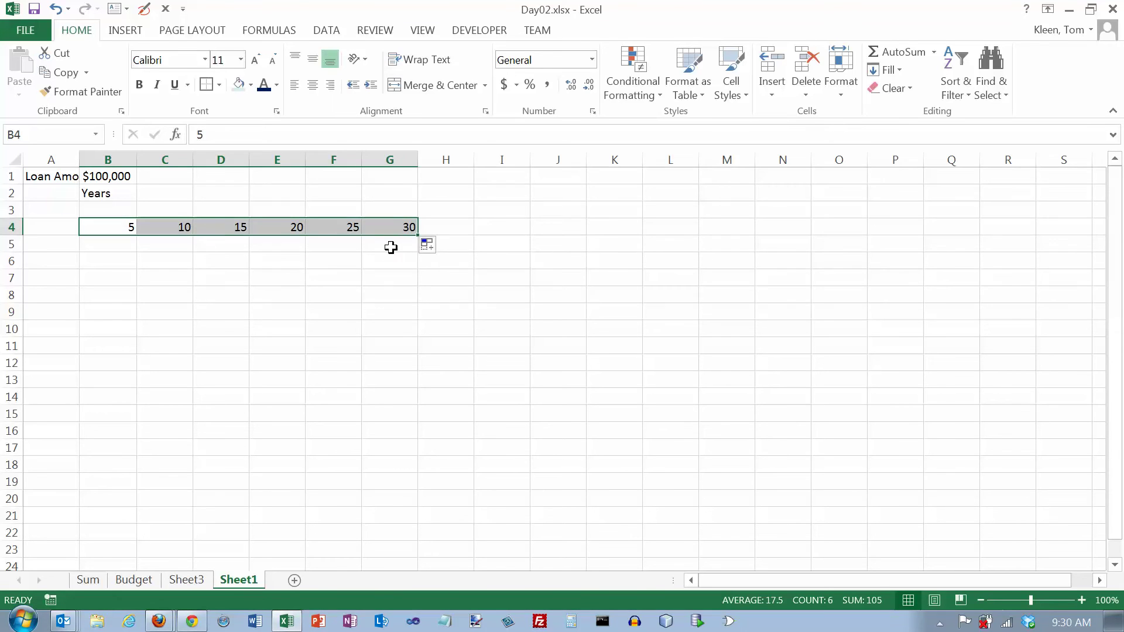
Enter the interest rates 0.50% in A5 and 1.00% in A6, and extend the series down to 9.00% in A22.
left_click(63, 244)
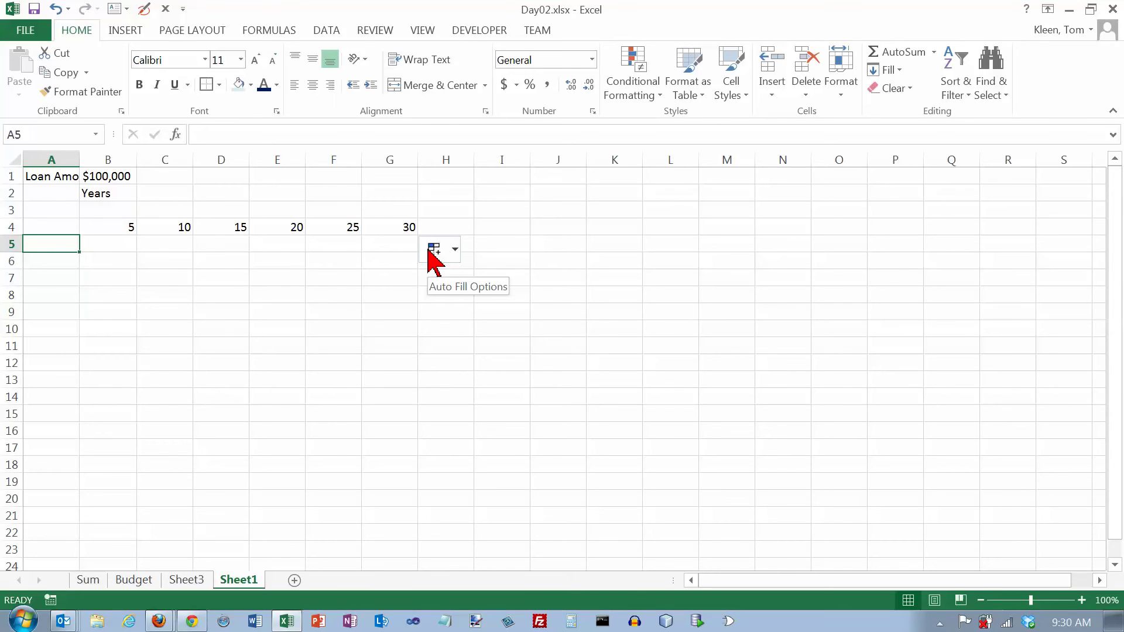
type(".0")
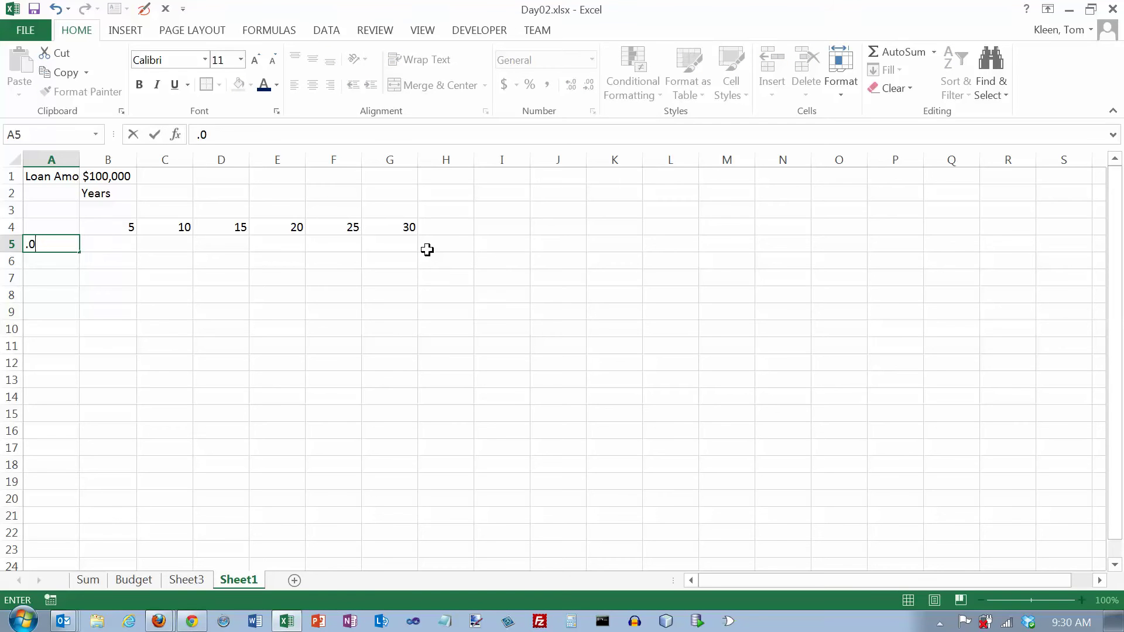
type("50%")
key("Return")
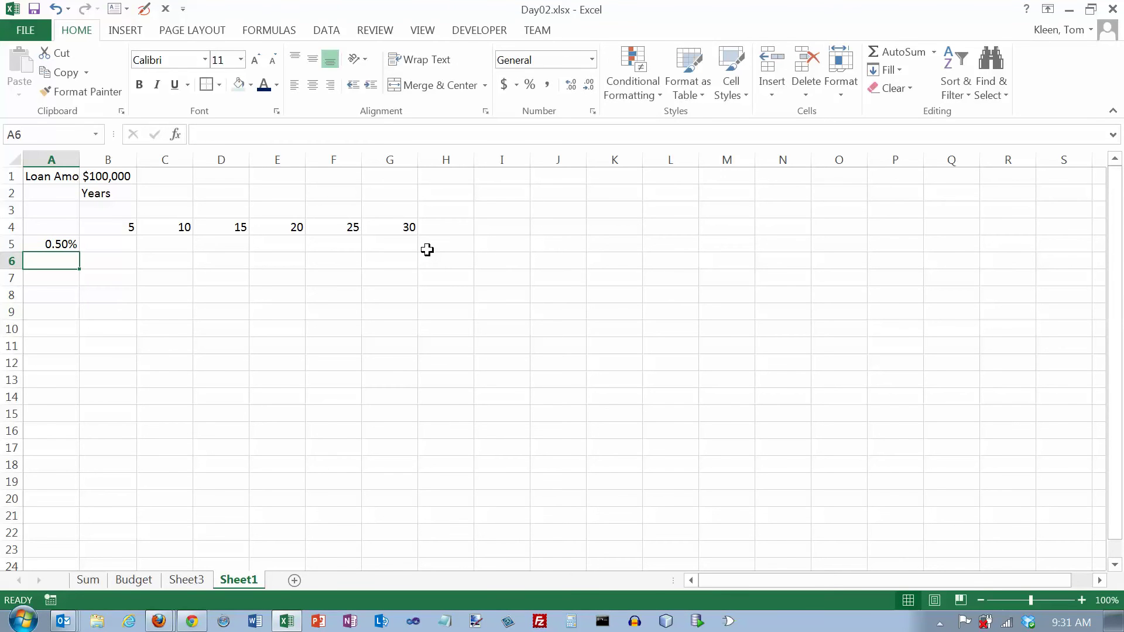
type("1.")
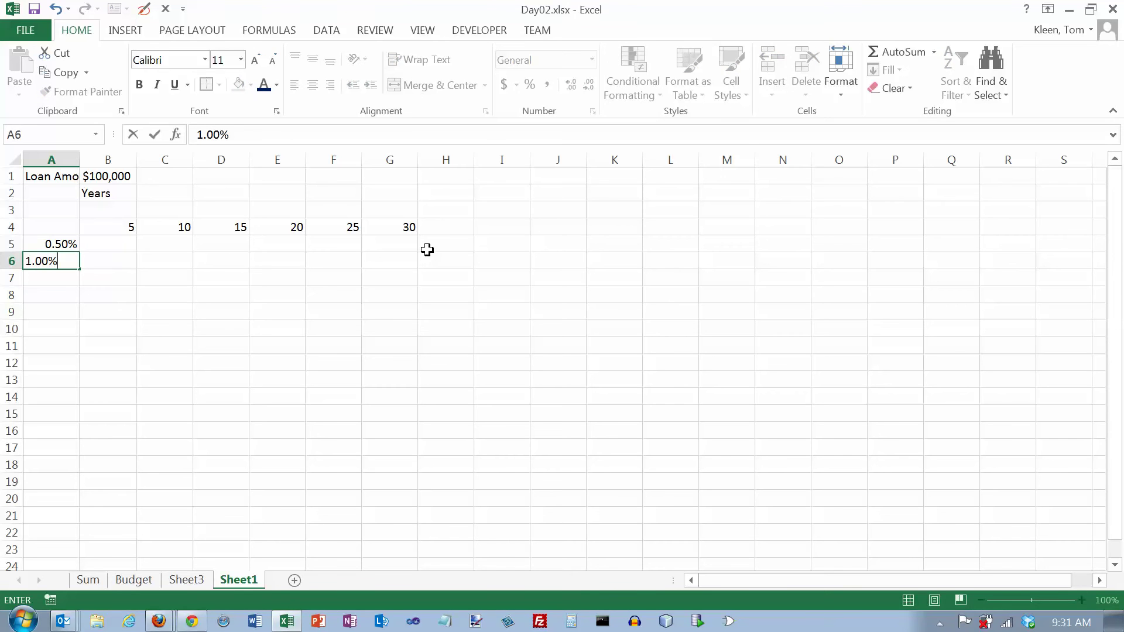
type("00%")
key("Return")
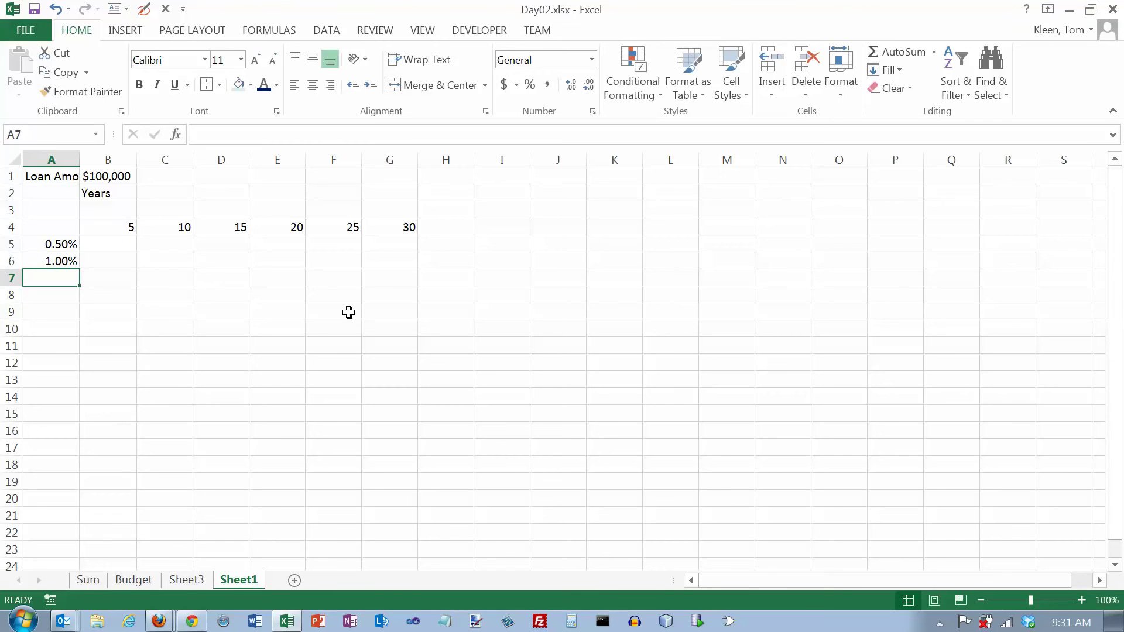
left_click_drag(74, 252, 73, 538)
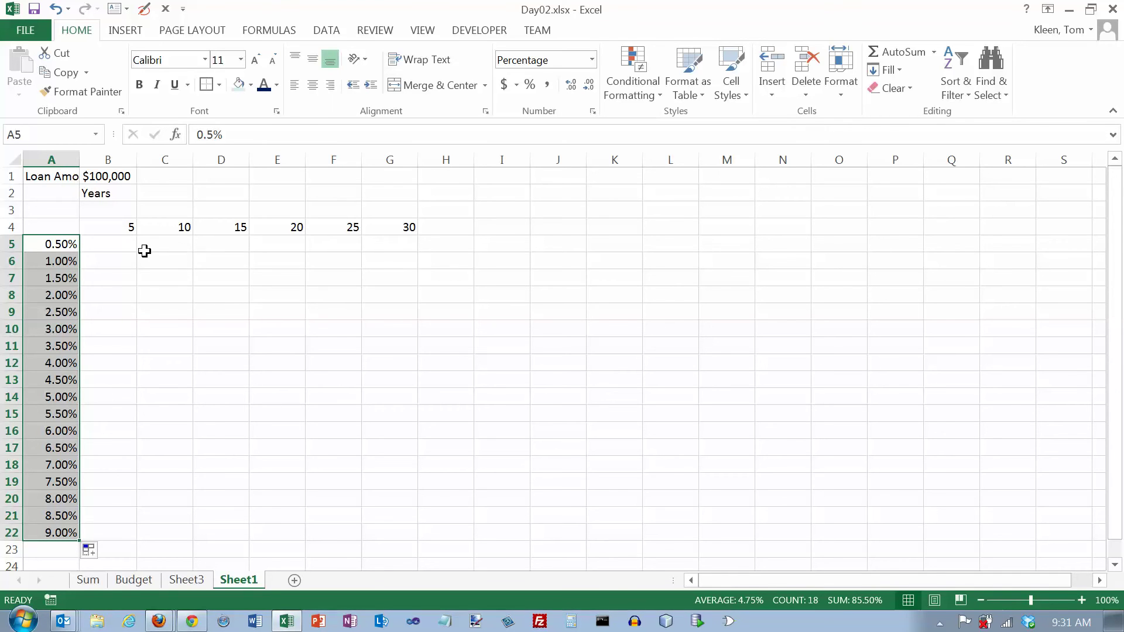
left_click(119, 245)
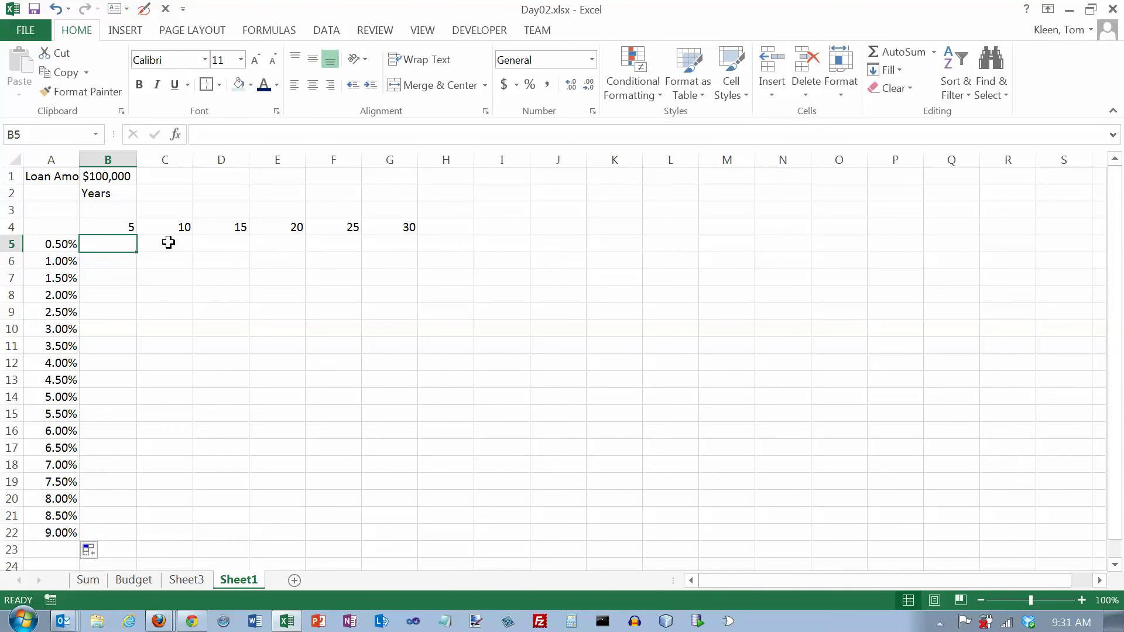
left_click(166, 244)
left_click(110, 245)
left_click(176, 244)
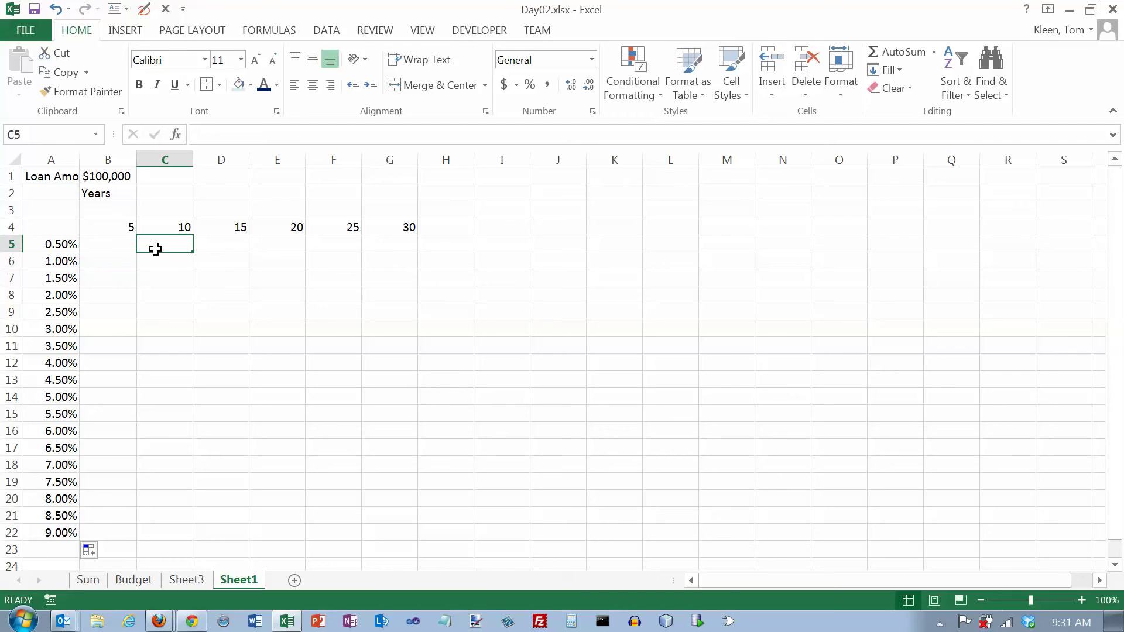
left_click(221, 312)
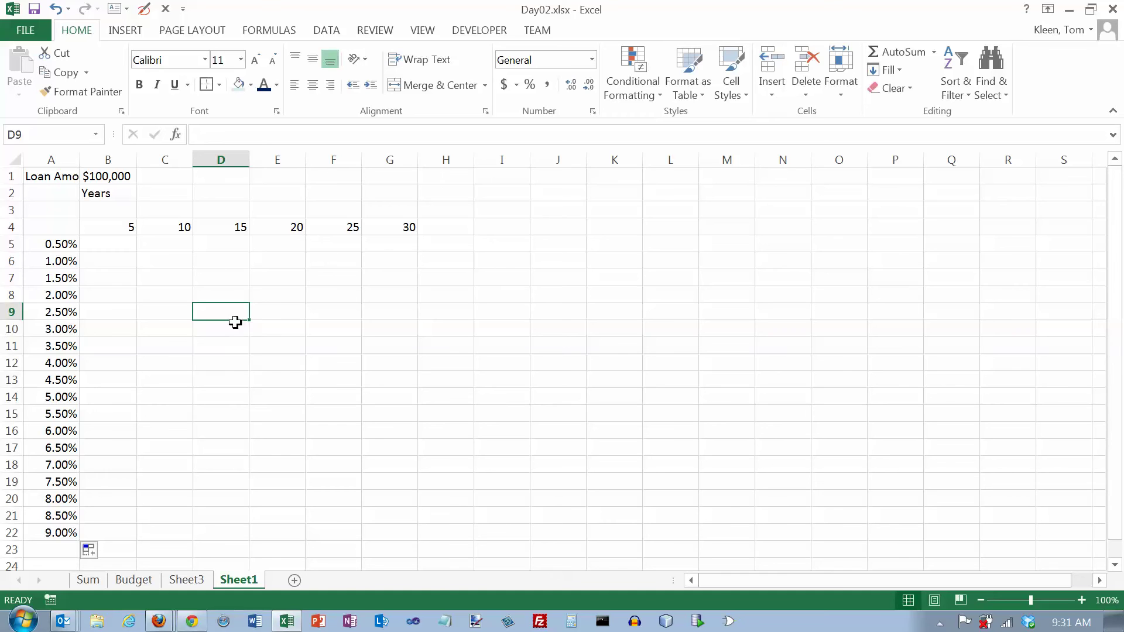
left_click(114, 178)
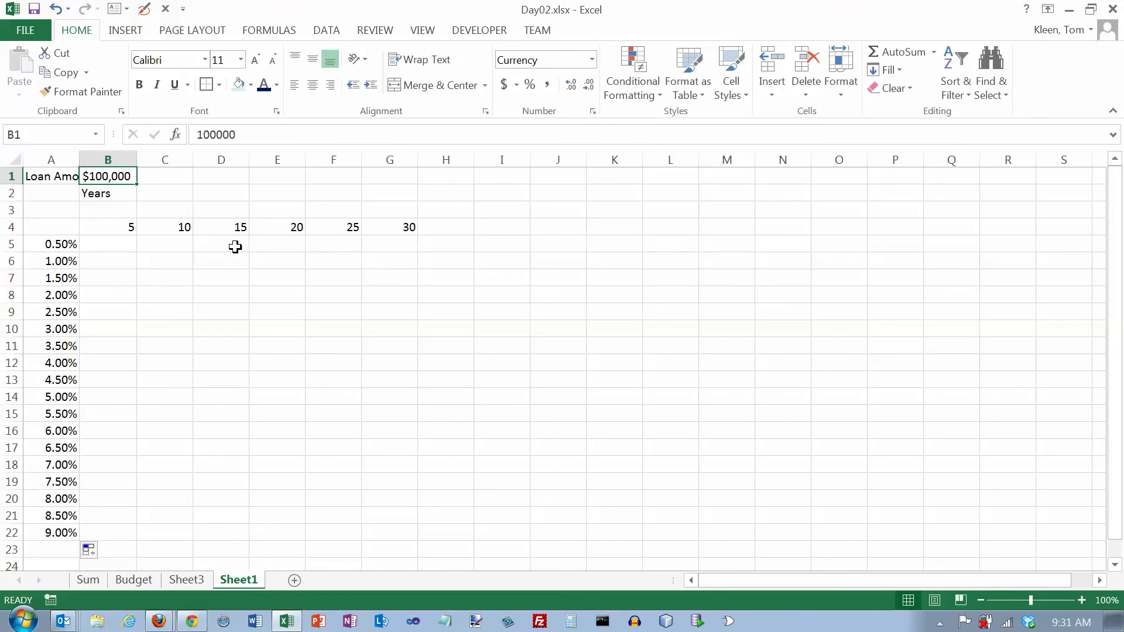
Insert the financial function PMT in cell B5 and keep the rate and year headers beside its arguments uncovered.
left_click(116, 245)
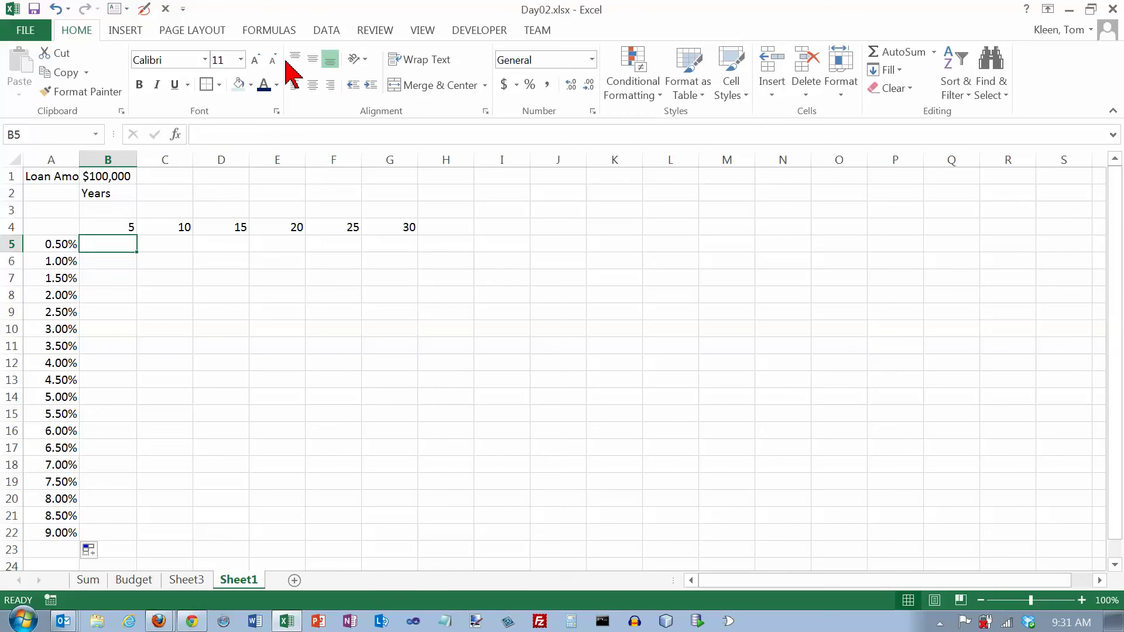
left_click(287, 33)
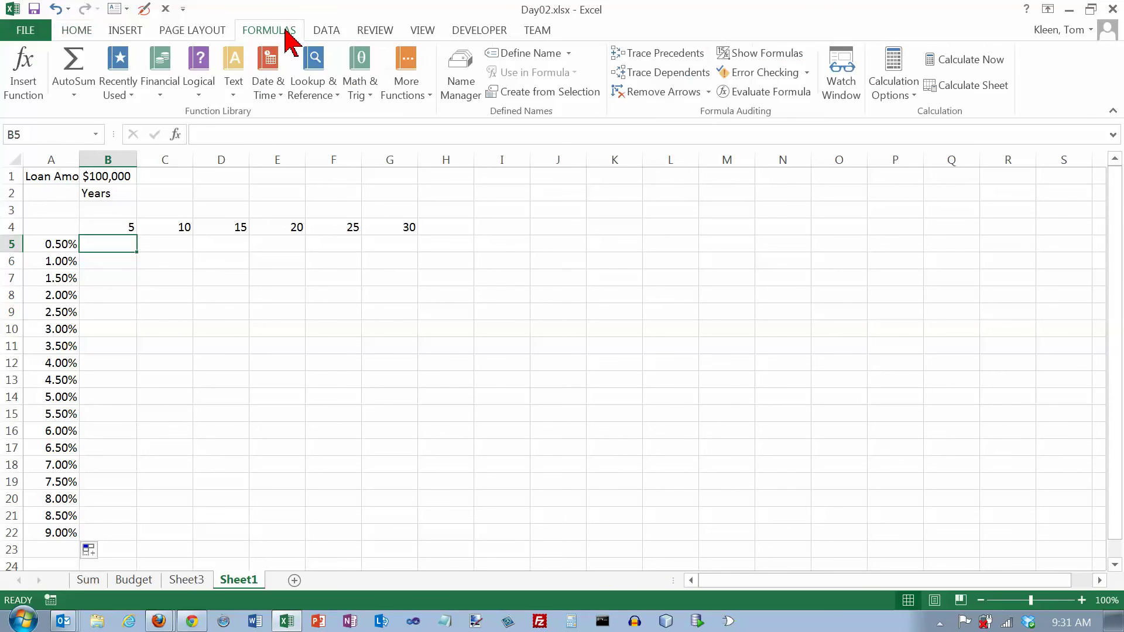
left_click(164, 99)
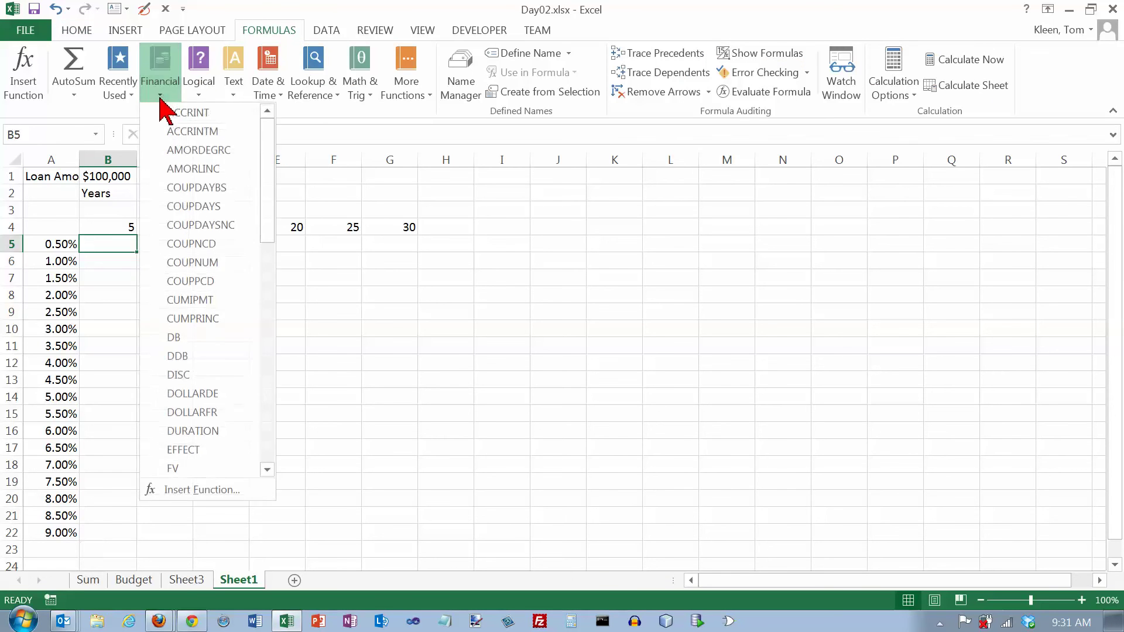
left_click_drag(262, 193, 261, 364)
left_click(181, 248)
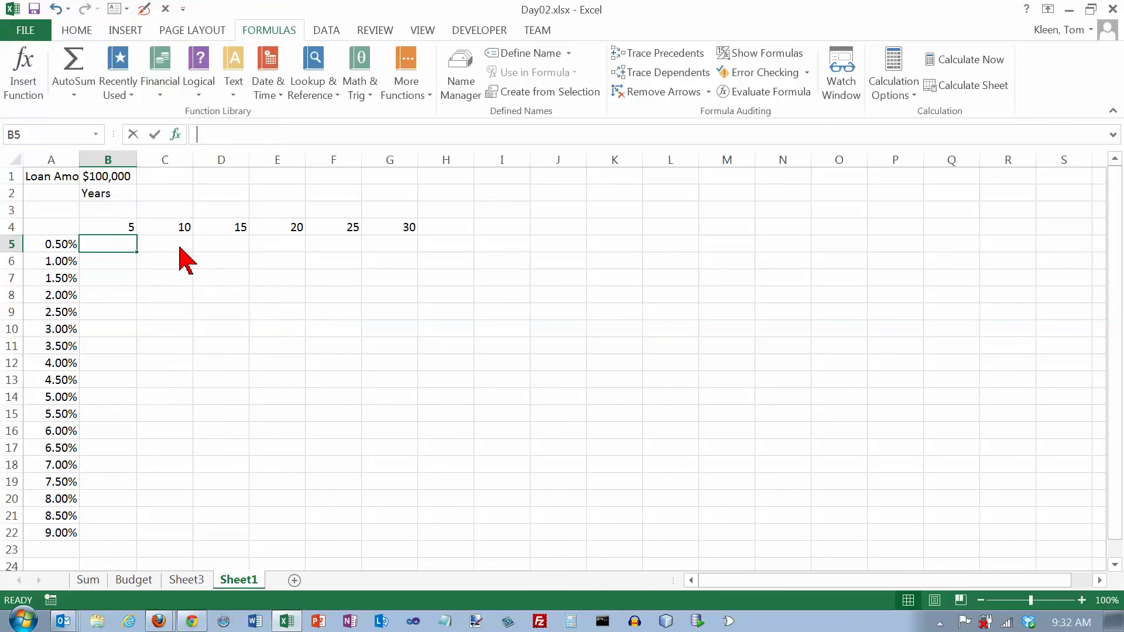
left_click_drag(292, 157, 428, 153)
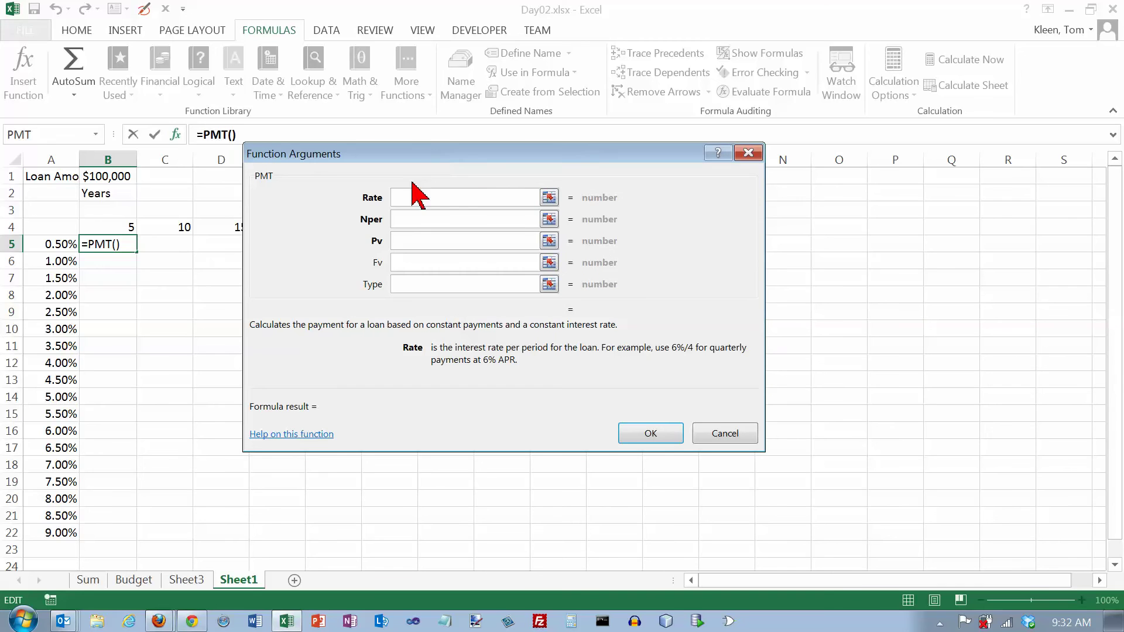
Set the PMT Rate argument to $A5/12, locking the rate column and converting the annual rate to monthly.
left_click(65, 245)
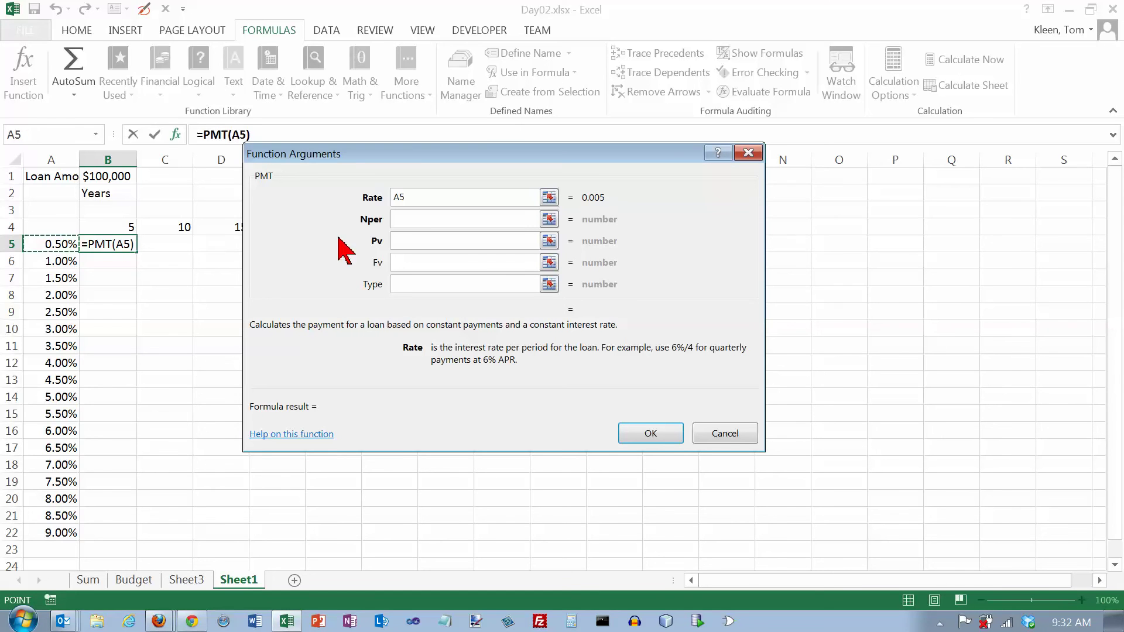
left_click(393, 199)
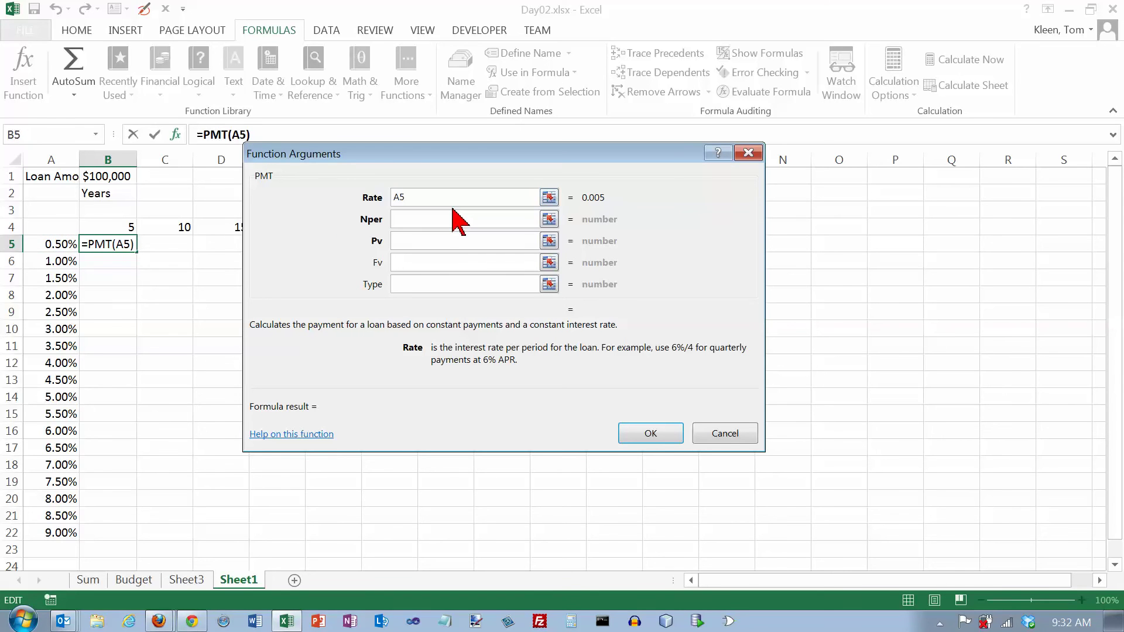
type("$")
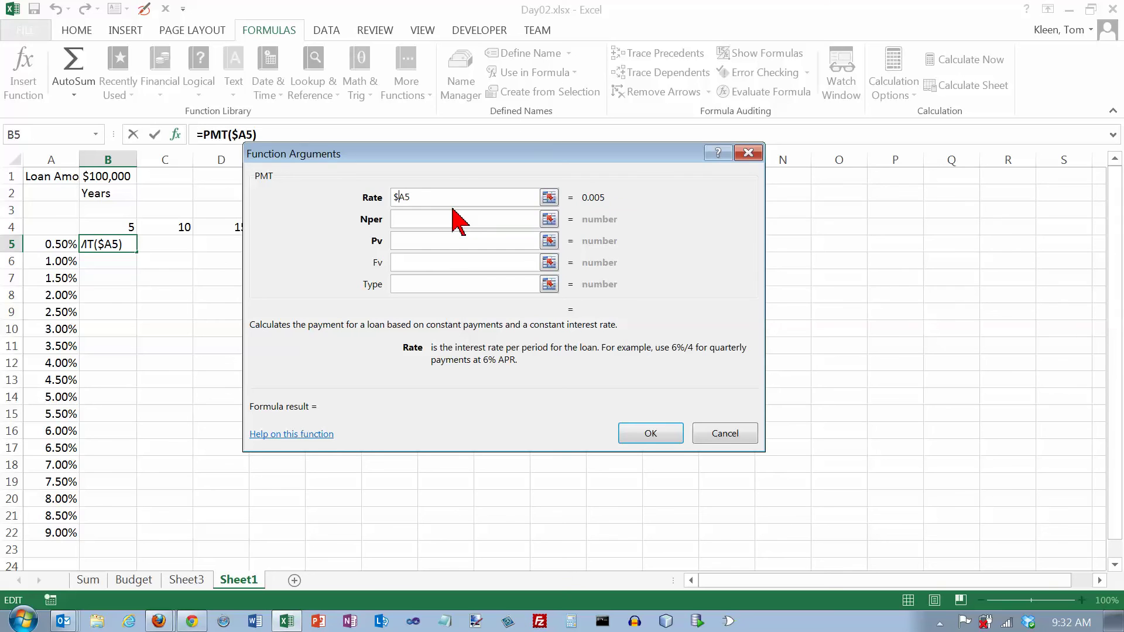
left_click(415, 219)
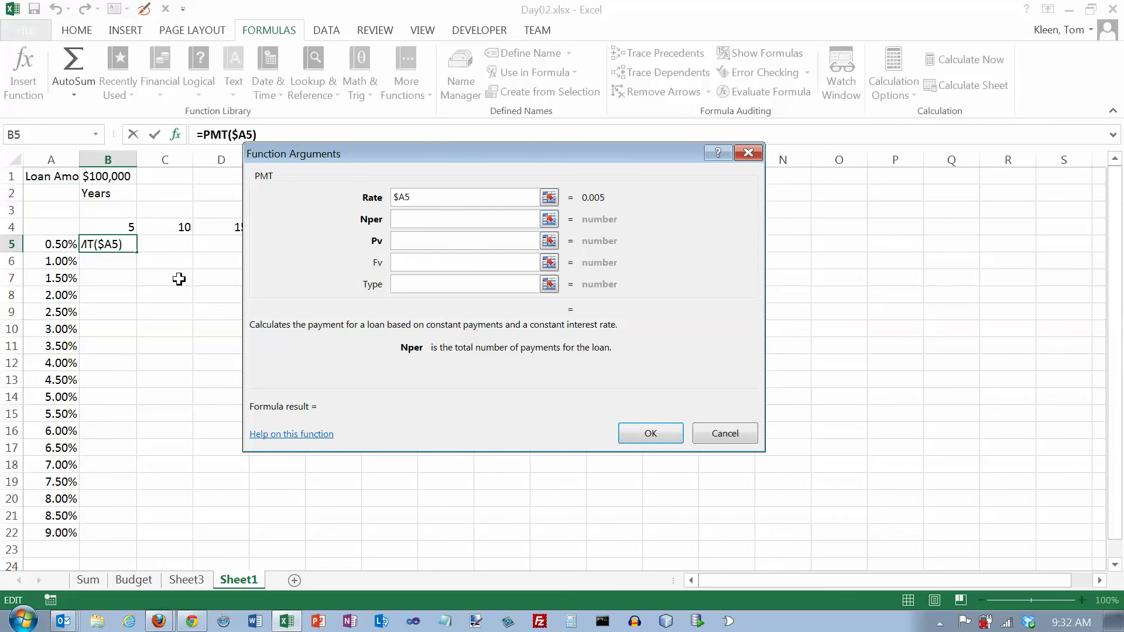
left_click(428, 196)
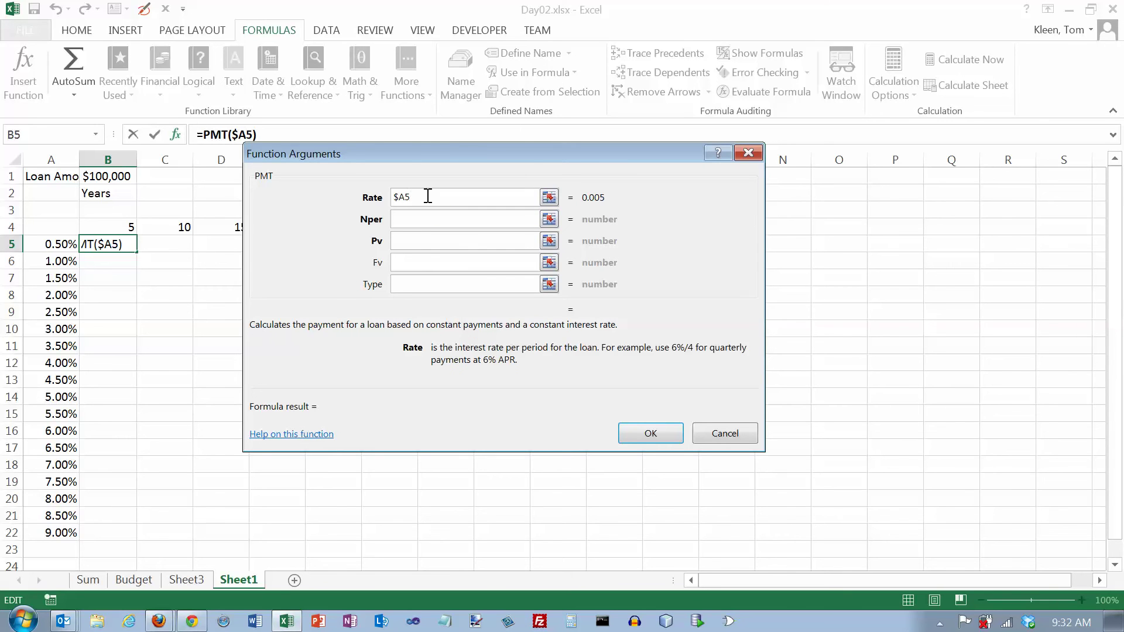
type("/12")
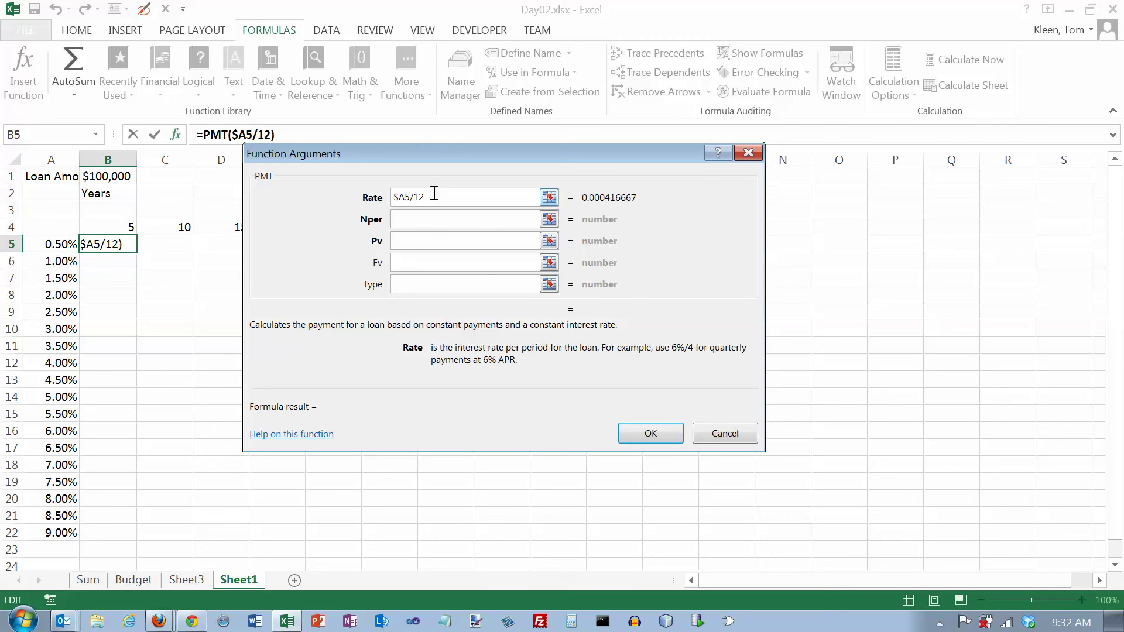
Set the PMT Nper argument to B$4*12, locking the years row and converting years to monthly payments.
left_click(412, 220)
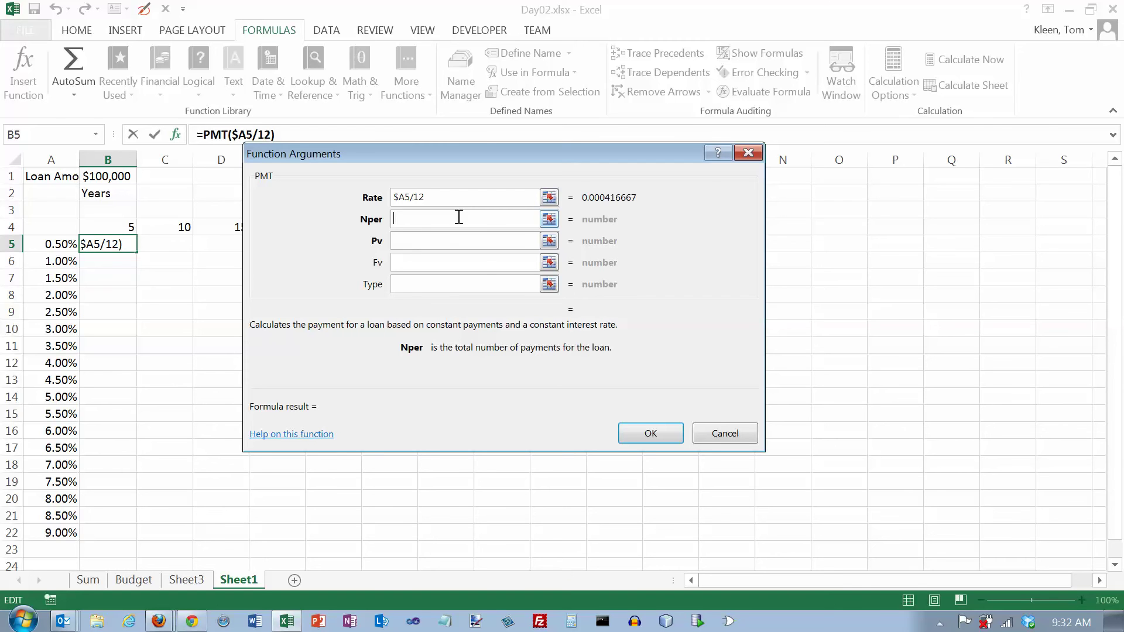
left_click(113, 225)
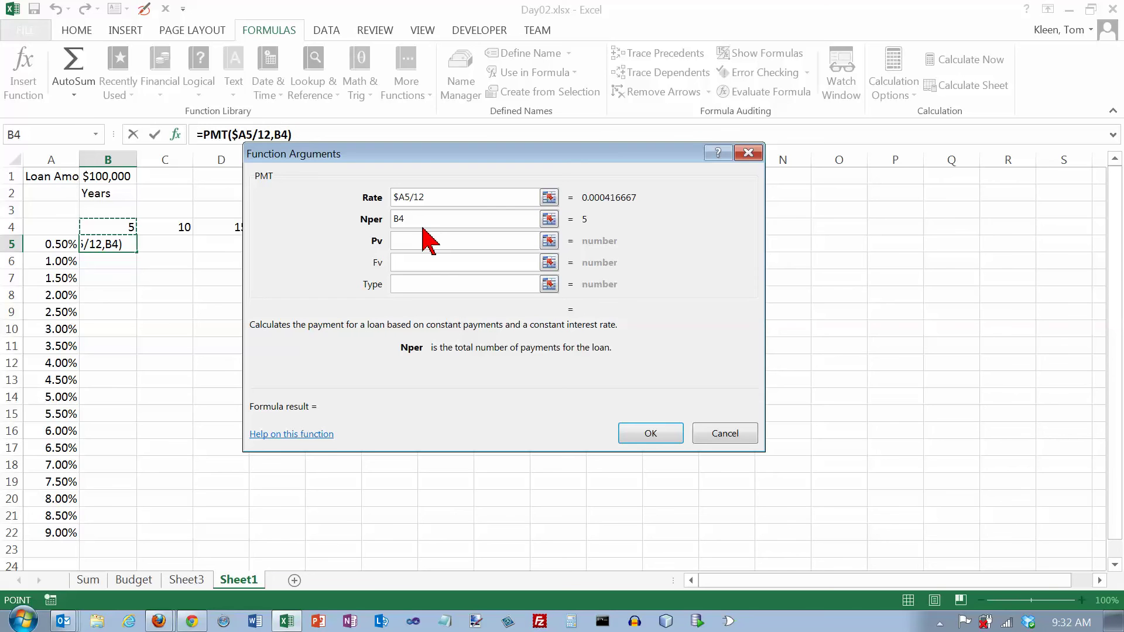
key("Left")
key("Down")
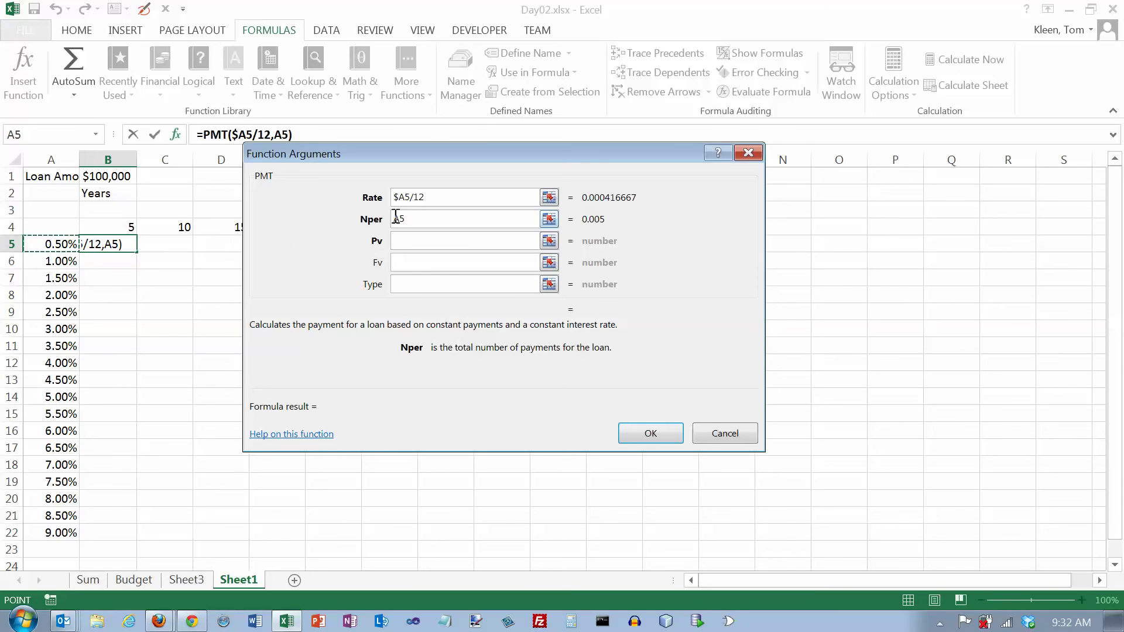
left_click(129, 228)
left_click(398, 219)
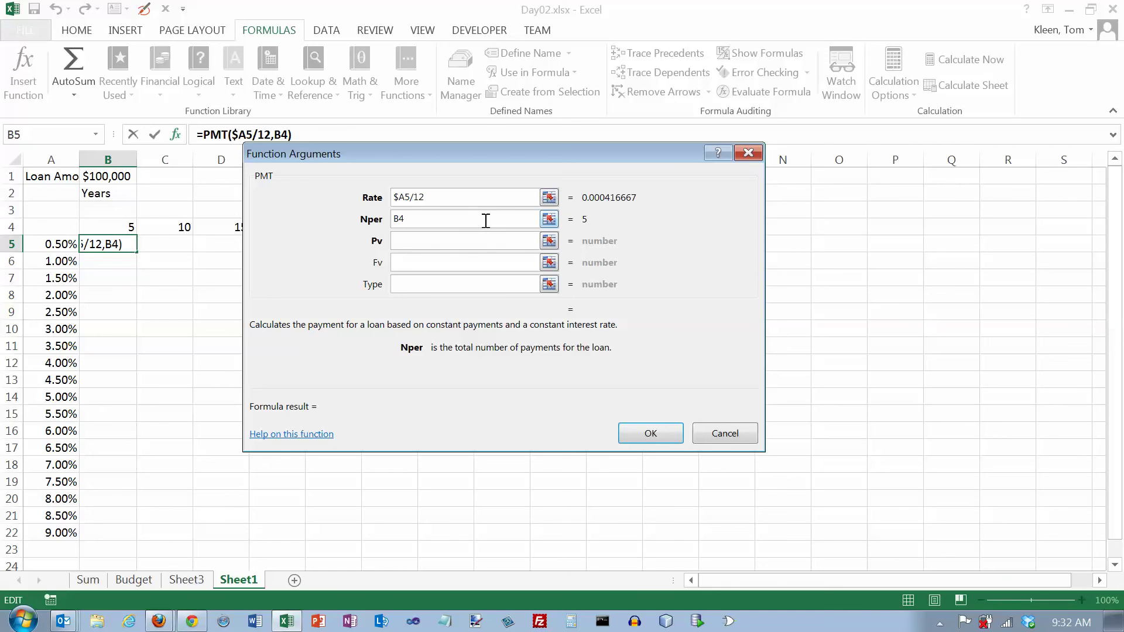
type("$4")
type("*12")
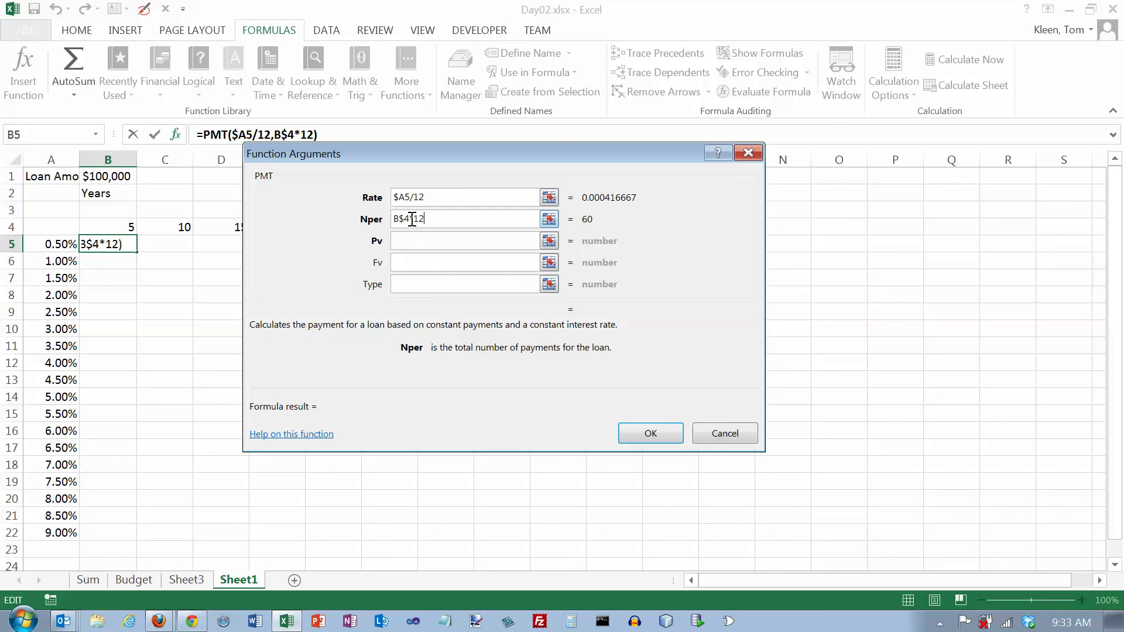
Set the PMT Pv argument to the absolute reference $B$1, leave Fv and Type empty, and accept the function.
left_click(421, 239)
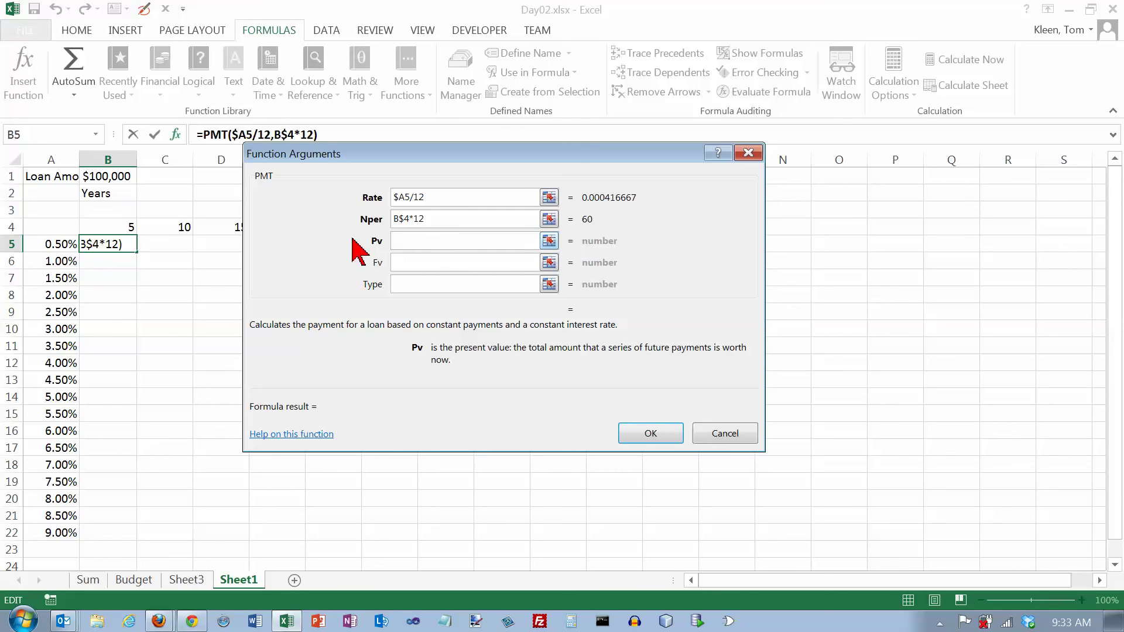
left_click(118, 175)
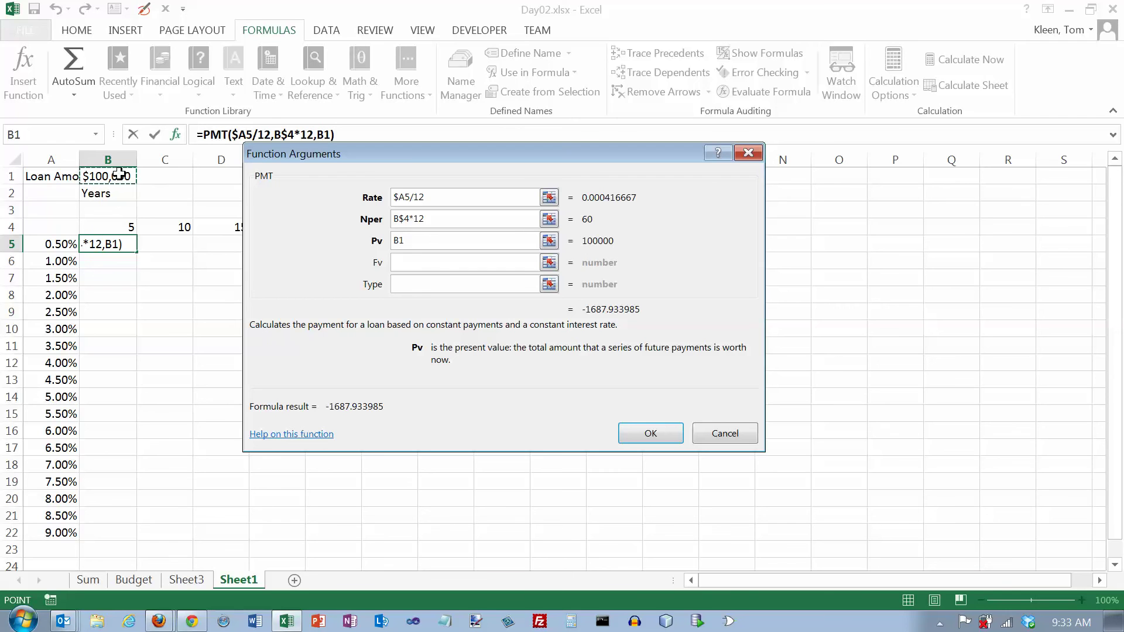
key("F4")
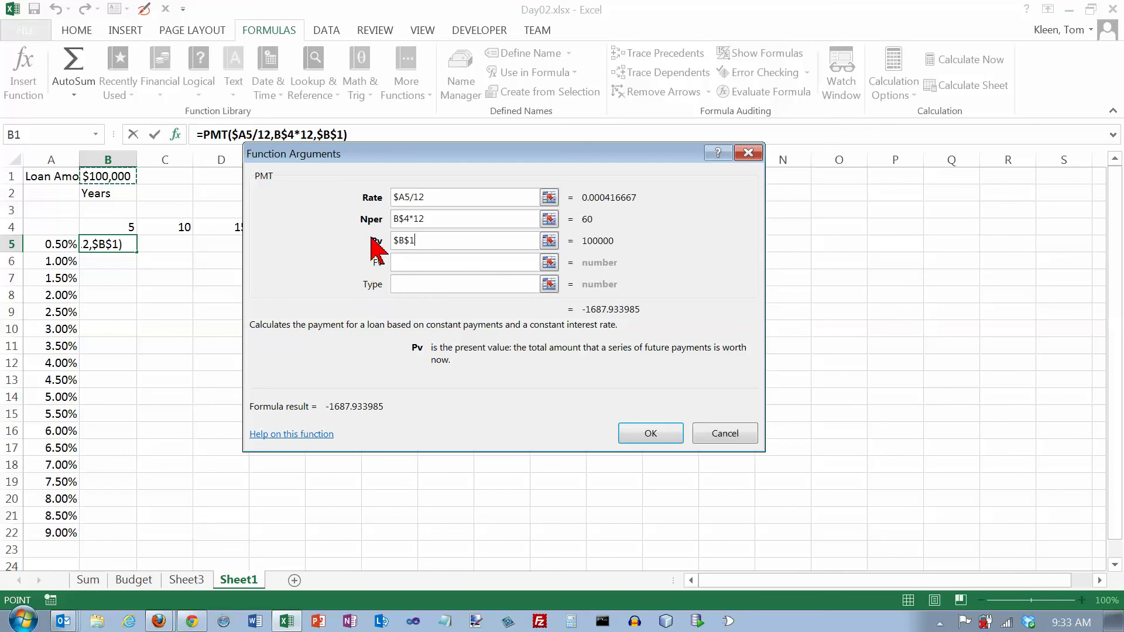
left_click(421, 262)
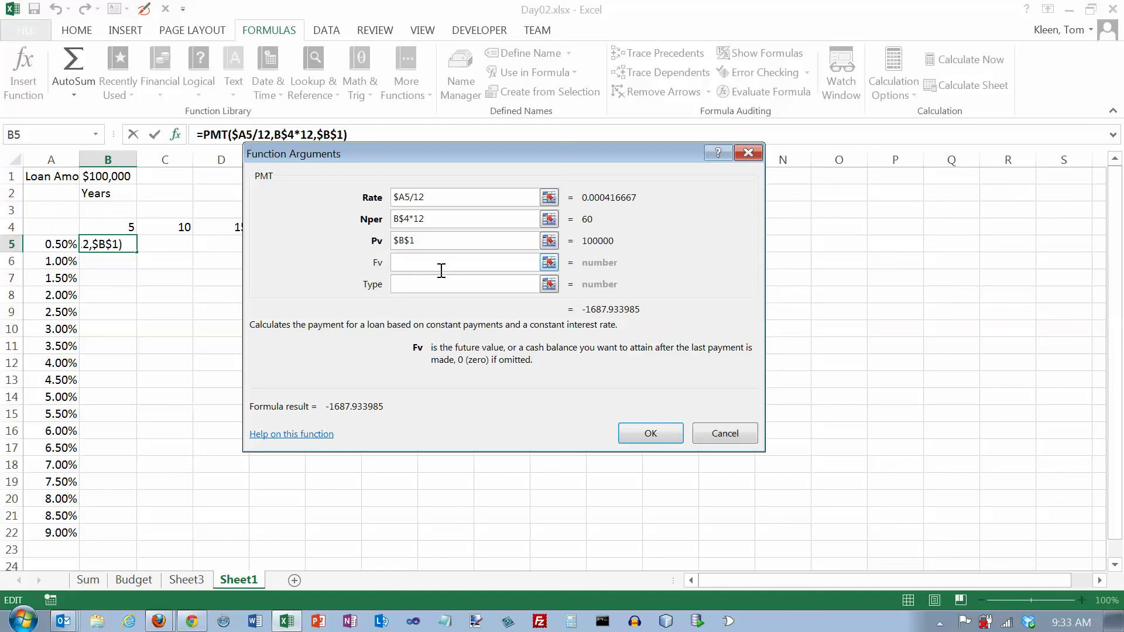
left_click(415, 283)
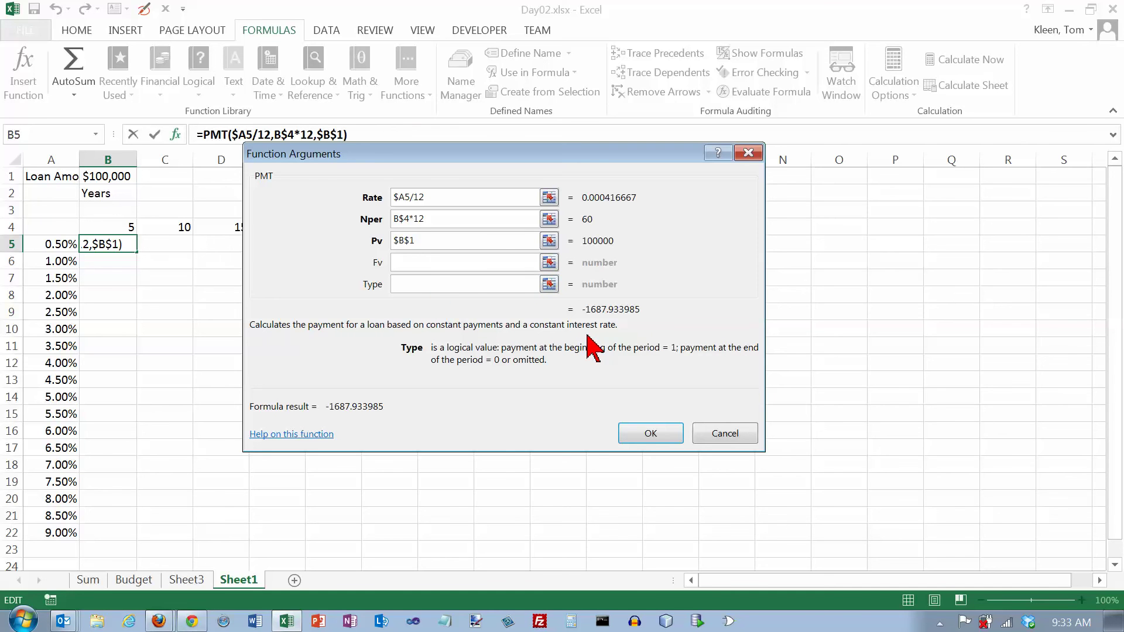
left_click(652, 434)
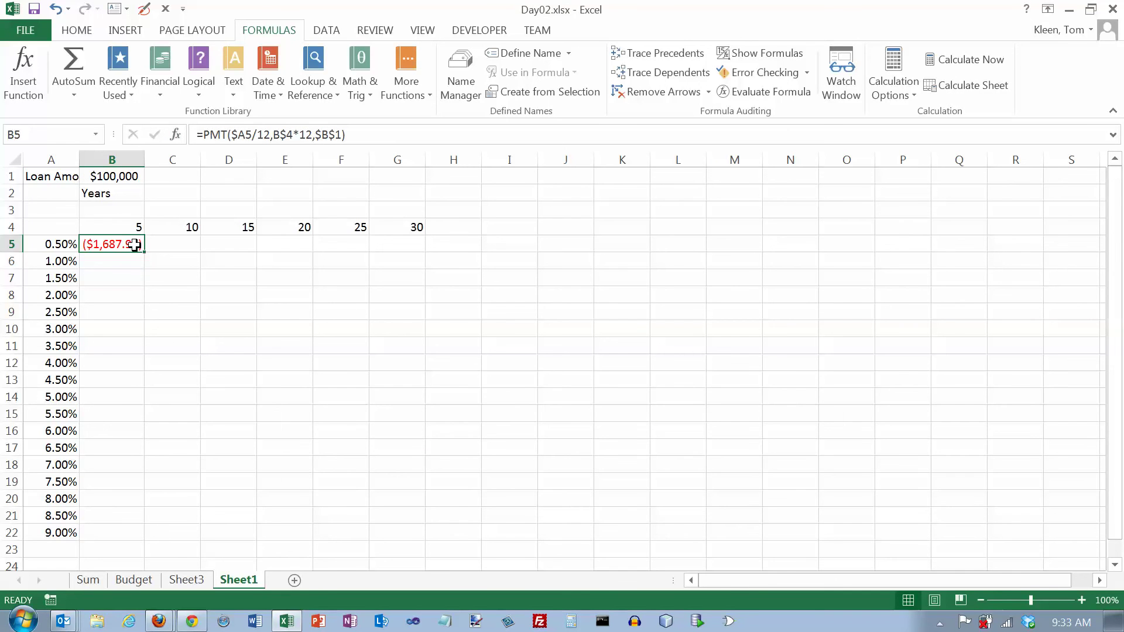
Fill the payment formula from B5 down to row 22 and across to column G, and widen columns B through G.
left_click_drag(144, 251, 141, 543)
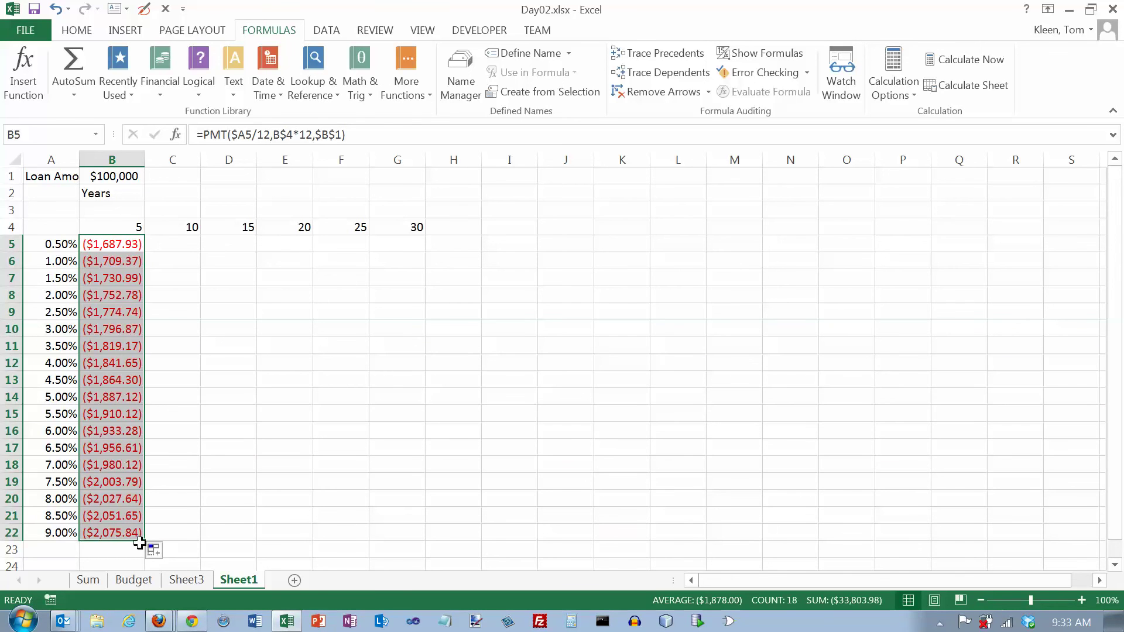
left_click_drag(144, 543, 426, 542)
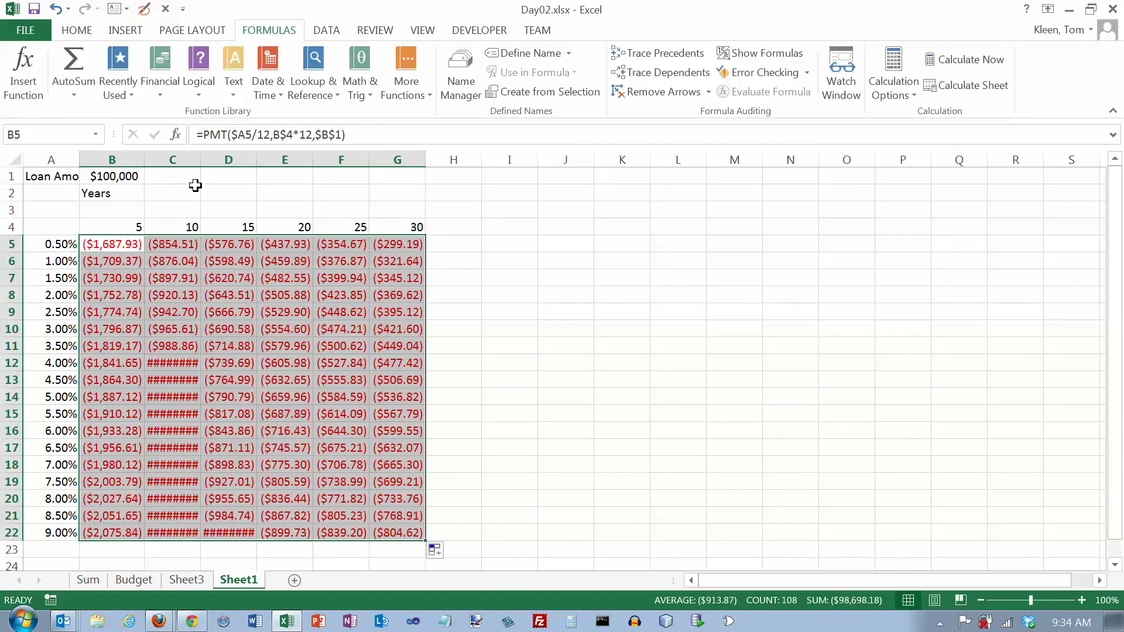
left_click_drag(128, 163, 392, 164)
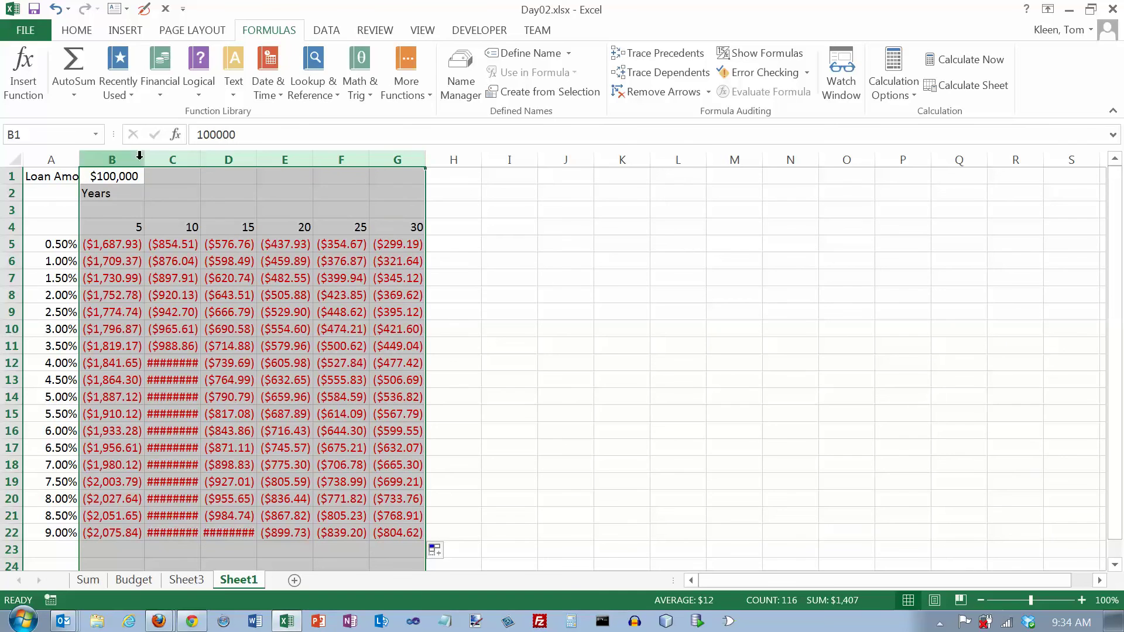
left_click_drag(198, 159, 219, 158)
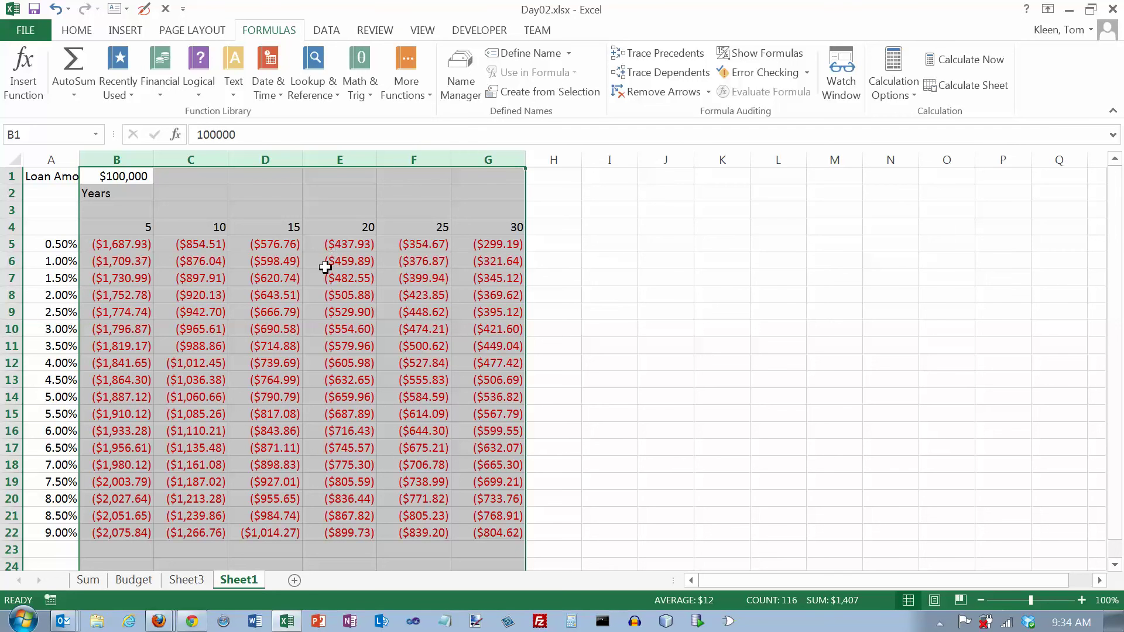
Put a minus sign before PMT in B5 to give =-PMT($A5/12,B$4*12,$B$1), and refill it through B5:G22.
left_click(118, 244)
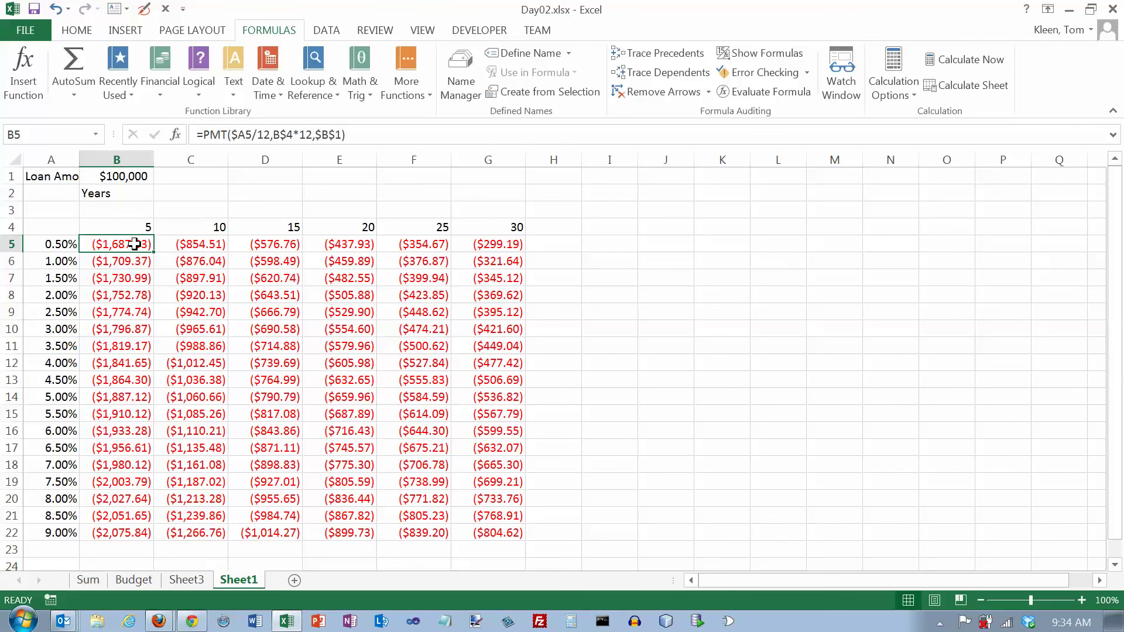
left_click(204, 133)
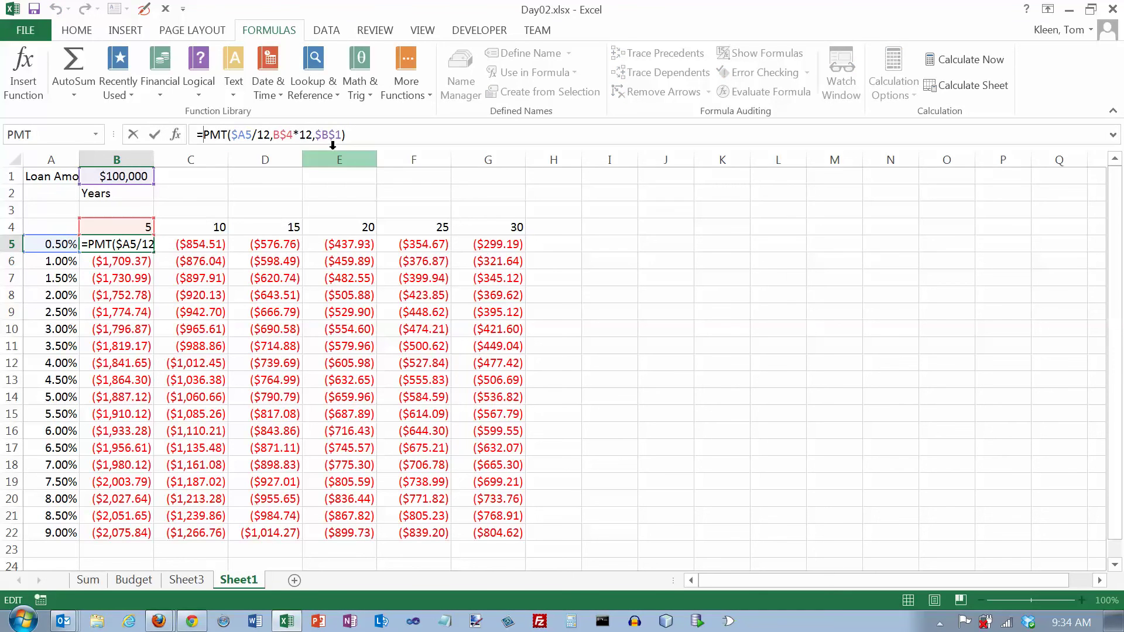
type("-")
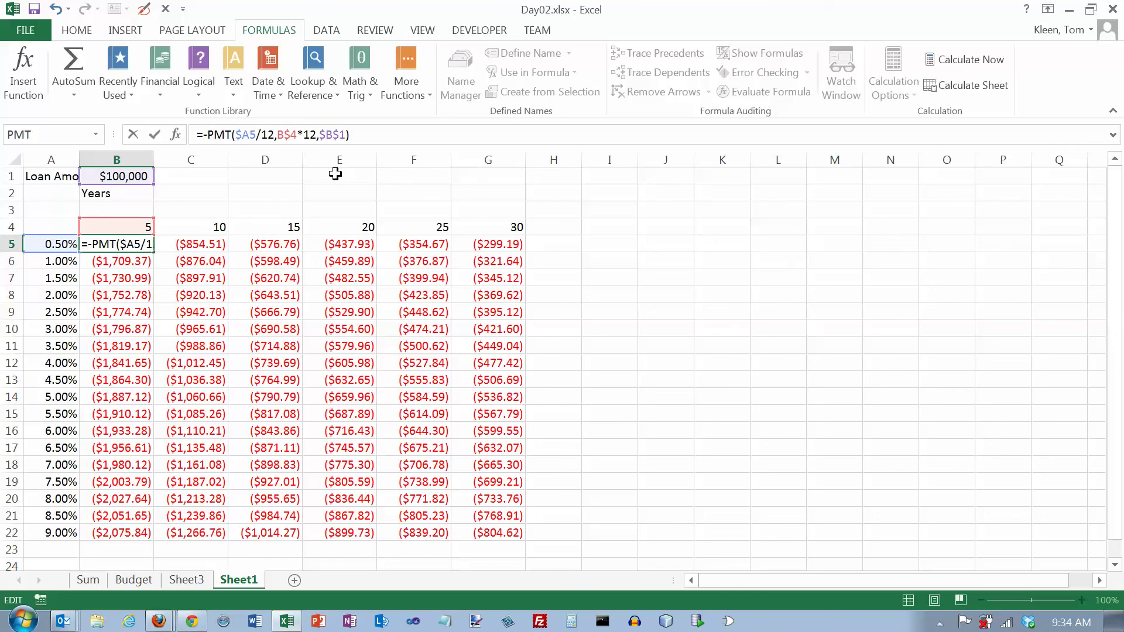
key("Return")
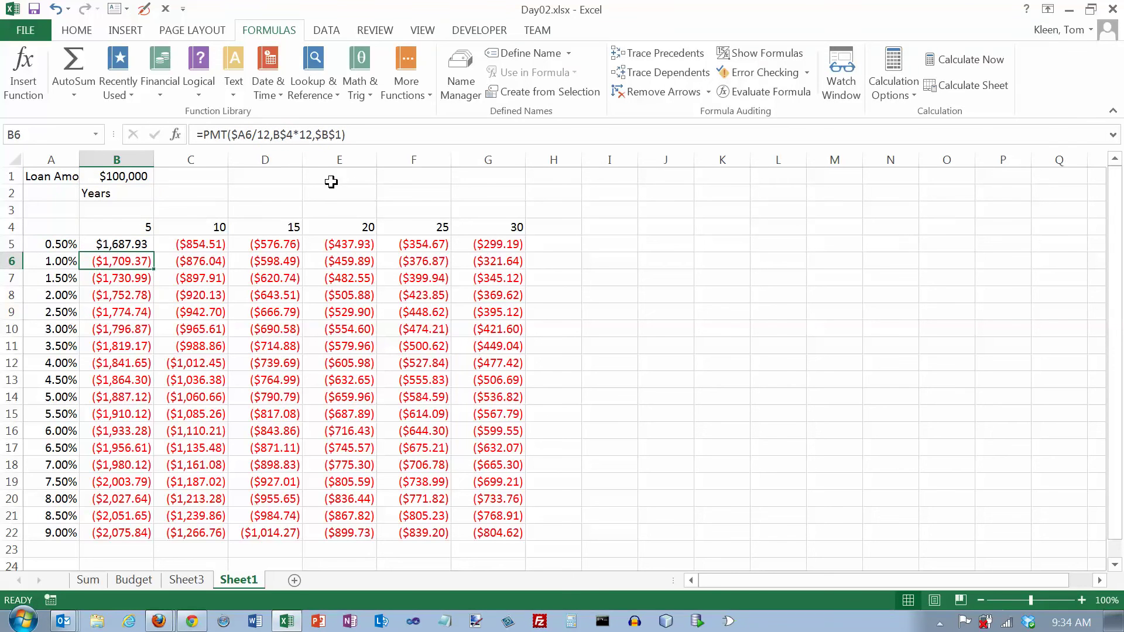
left_click(141, 245)
left_click_drag(154, 253, 507, 547)
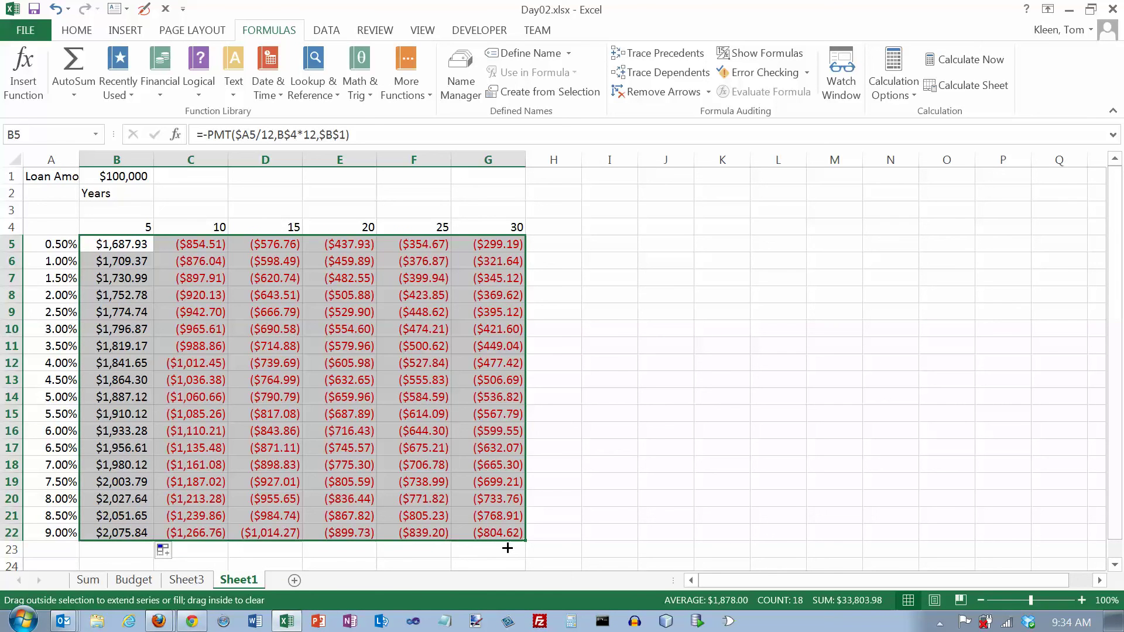
Examine the formulas in D11, E14 and D17 to check which rate, years and loan amount cells each one references.
left_click(268, 344)
double_click(271, 345)
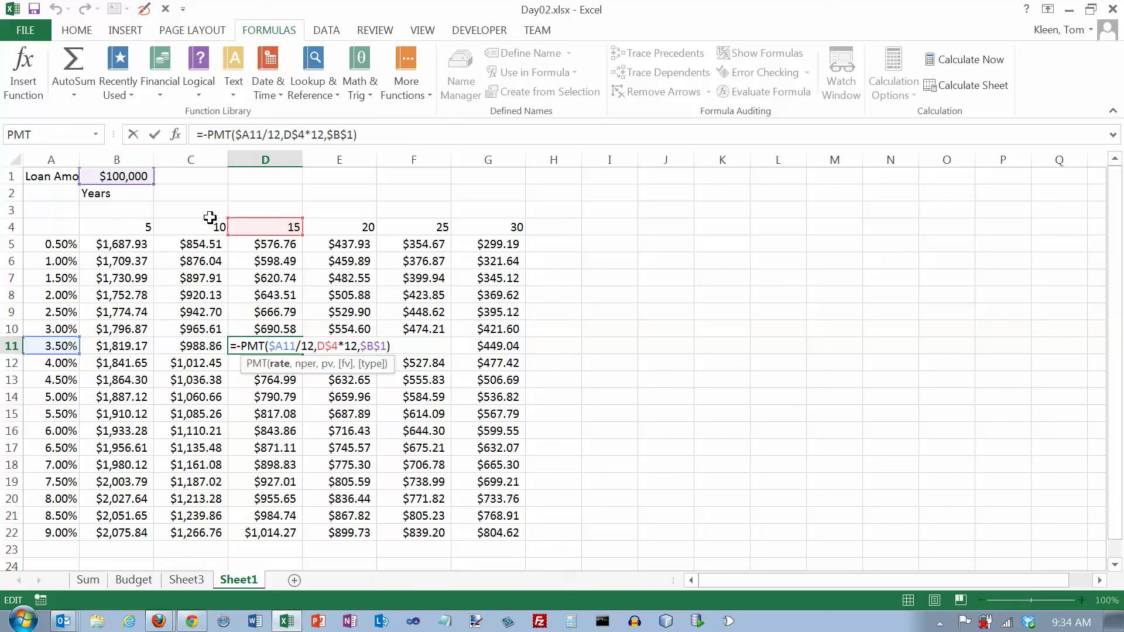
left_click(359, 363)
double_click(364, 396)
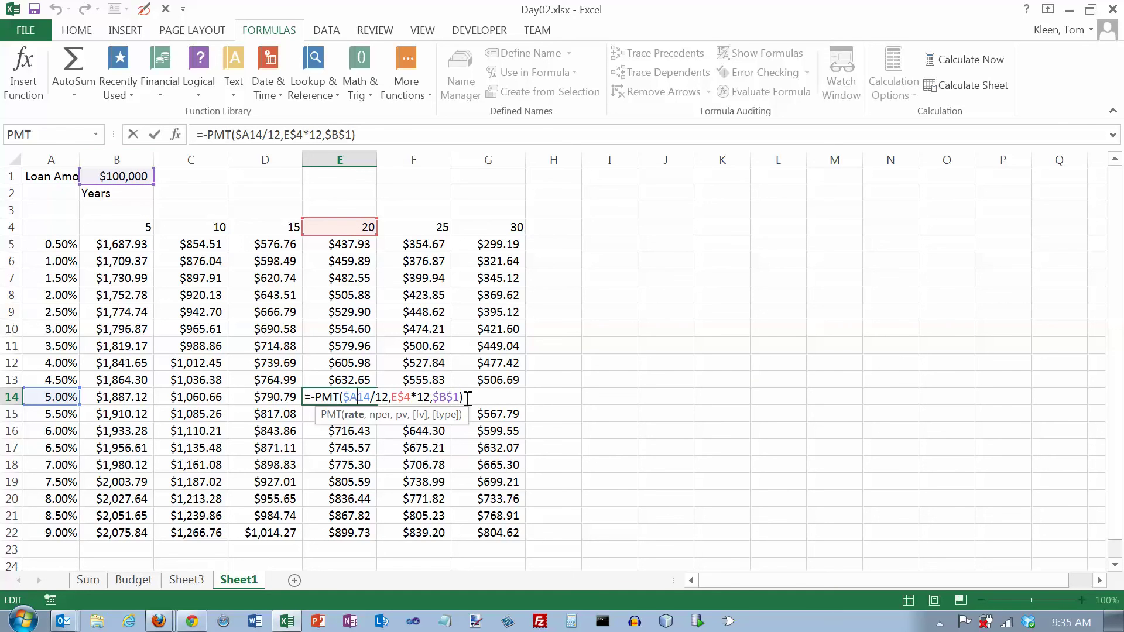
key("ctrl+Return")
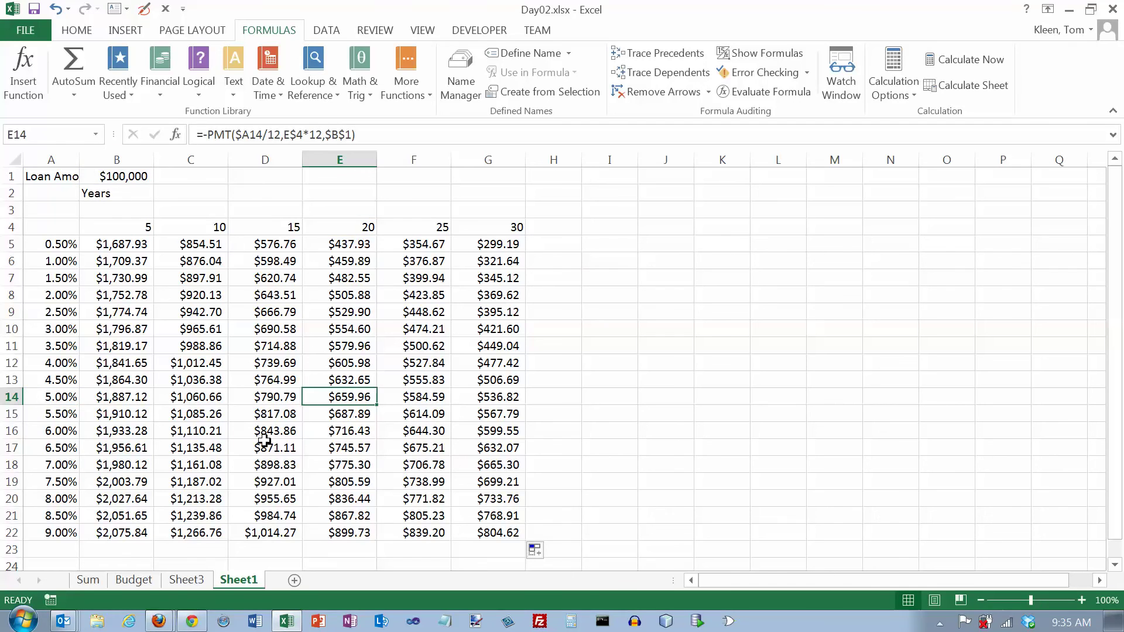
double_click(268, 440)
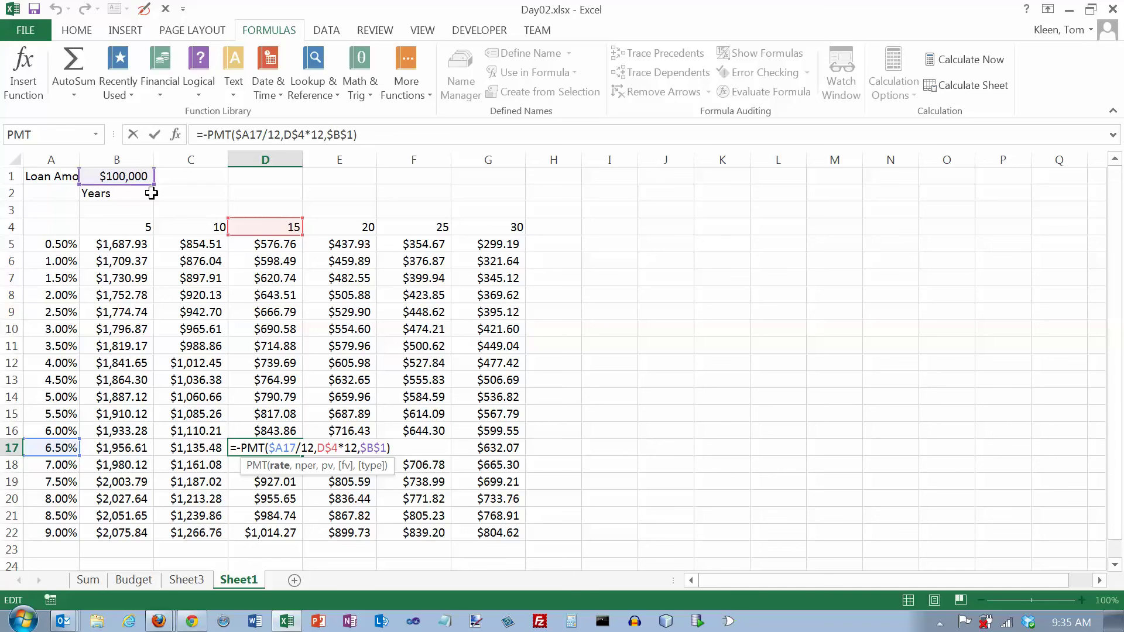
Merge and center the Years heading across B2:G2 and apply the Title cell style to it.
key("ctrl+Return")
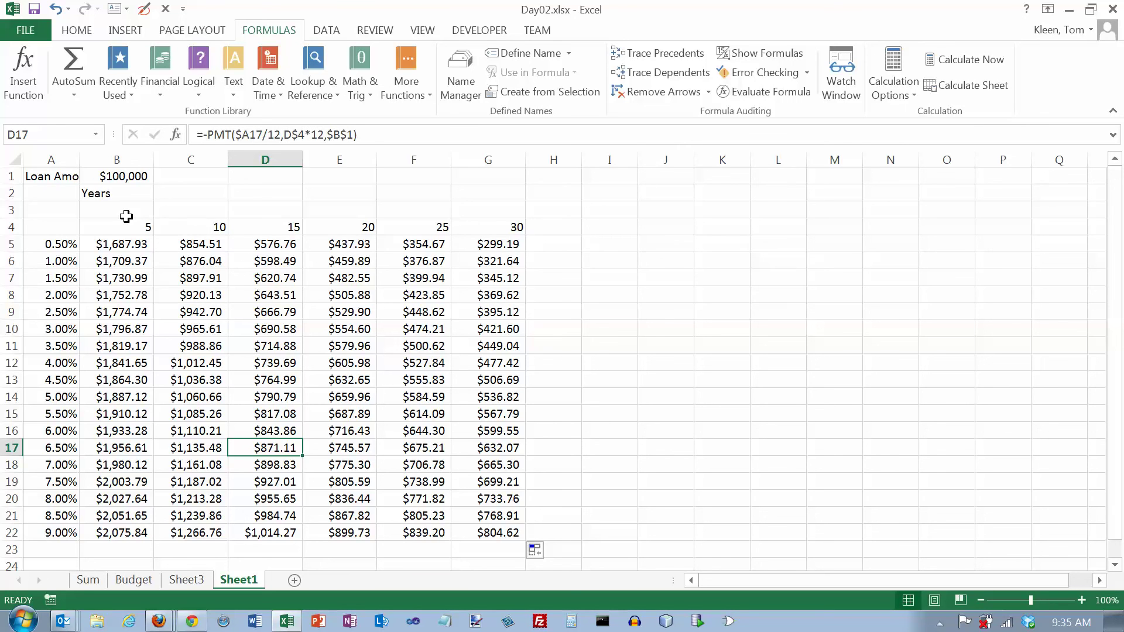
left_click_drag(120, 192, 472, 191)
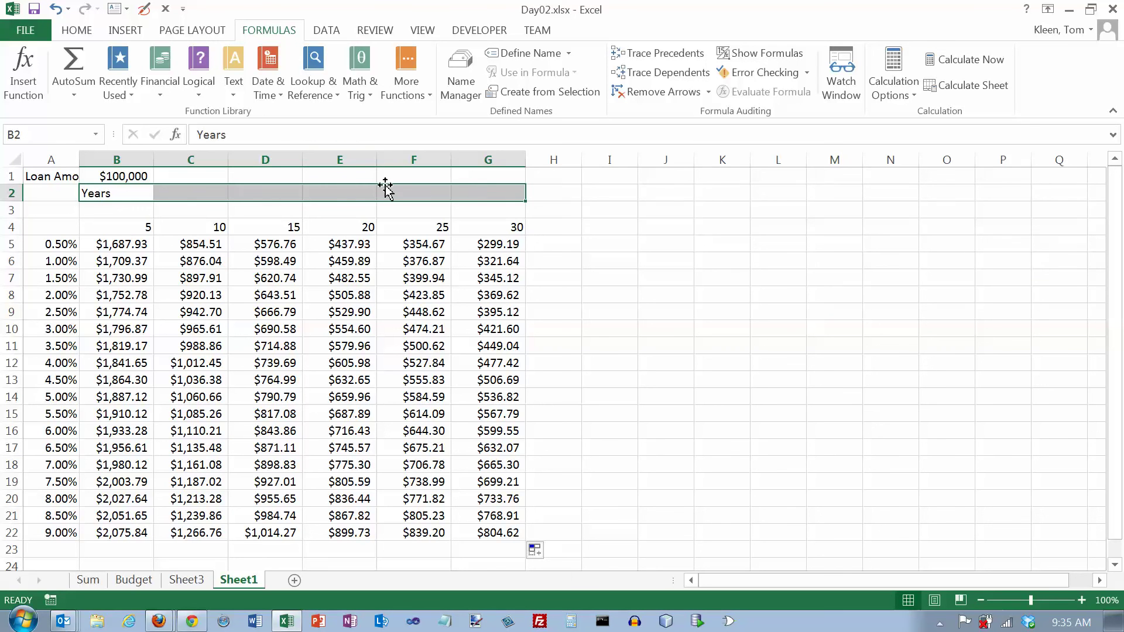
left_click(76, 30)
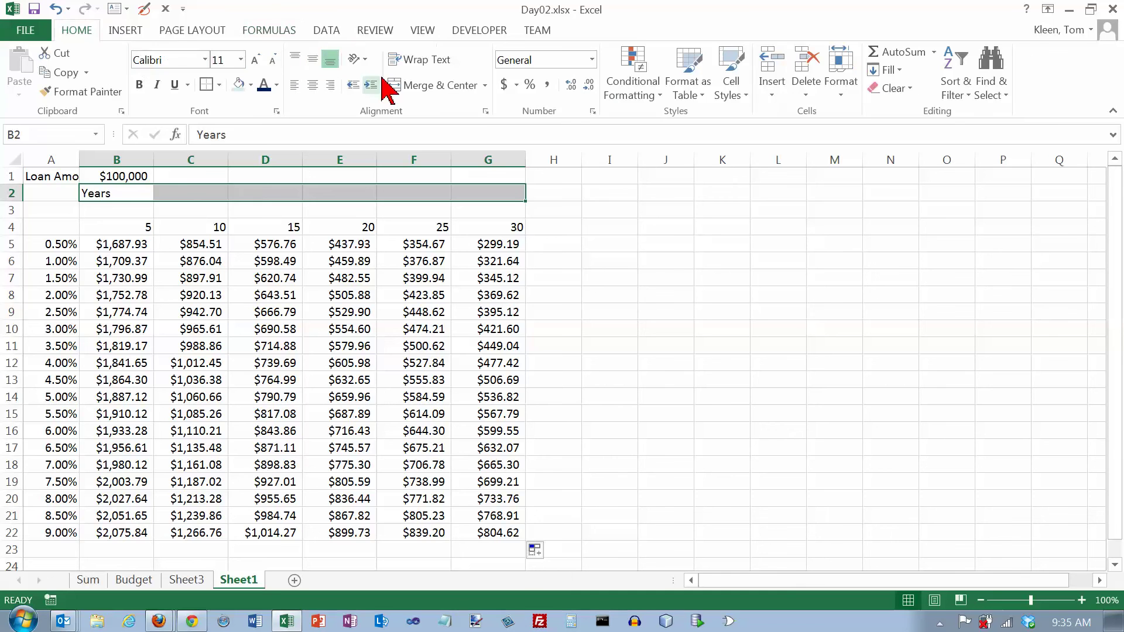
left_click(436, 87)
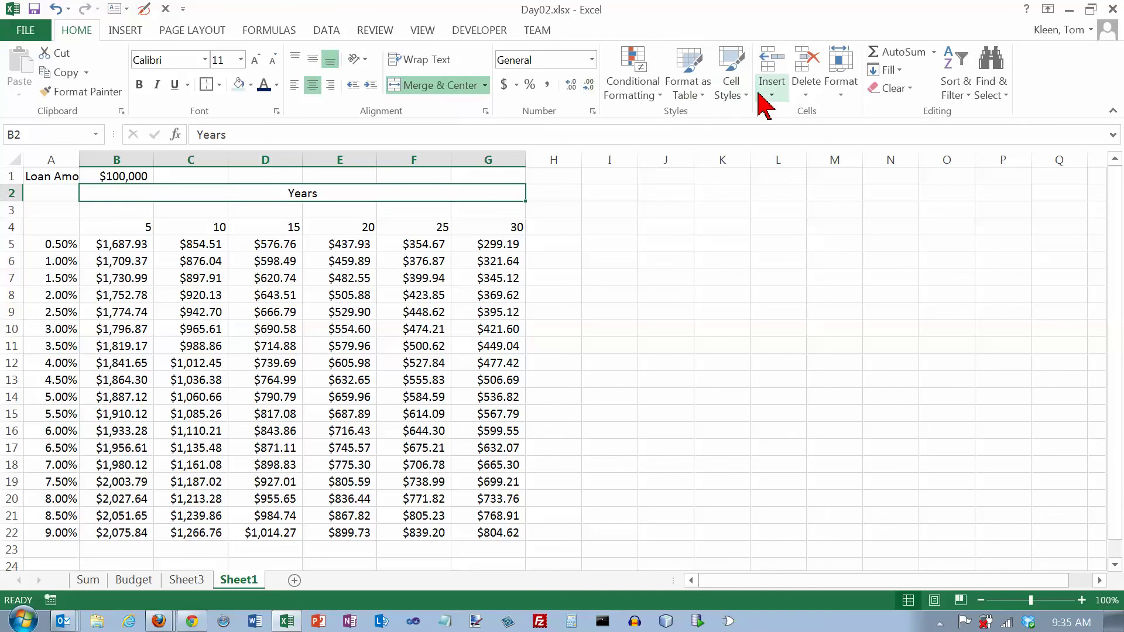
left_click(747, 108)
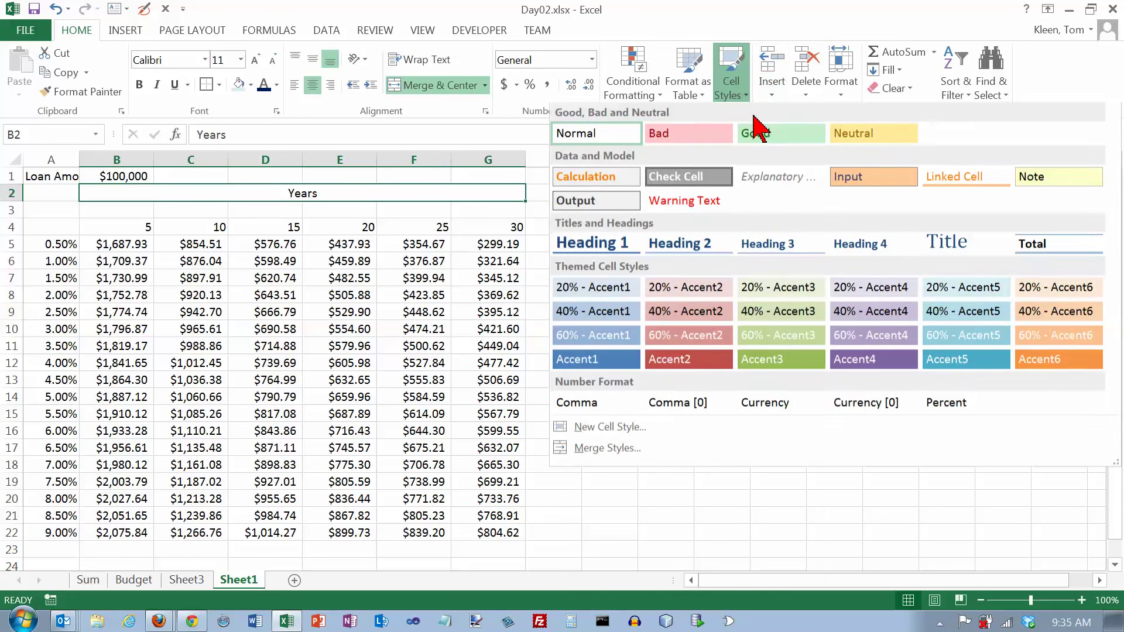
left_click(943, 243)
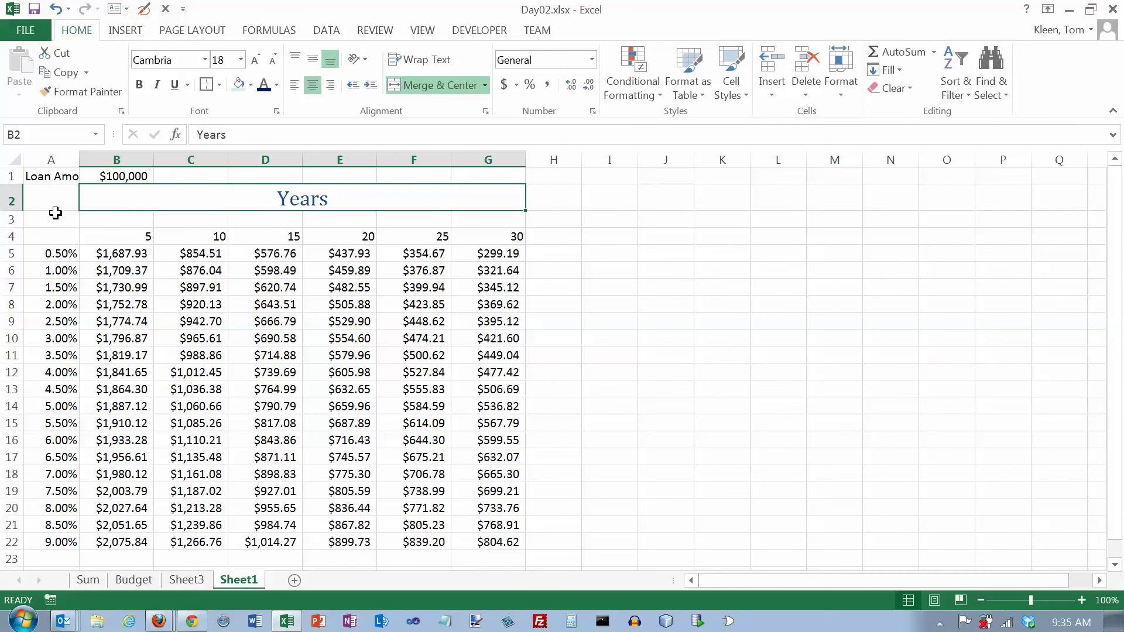
Insert a new column before column A and enter the label Rate in A5.
left_click(52, 158)
right_click(52, 158)
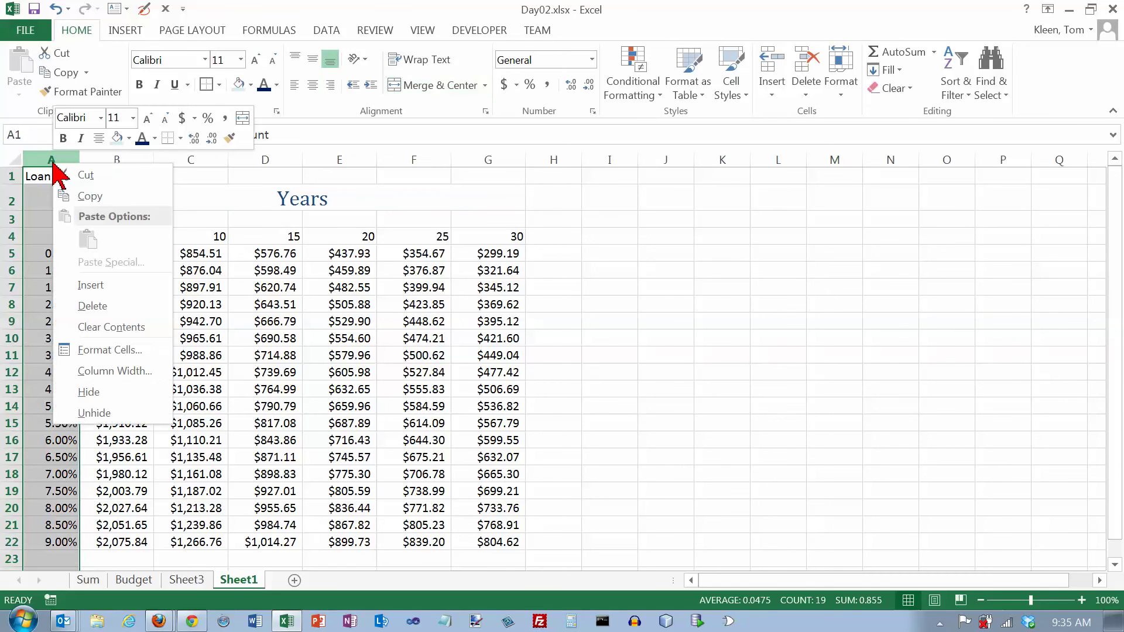
left_click(87, 285)
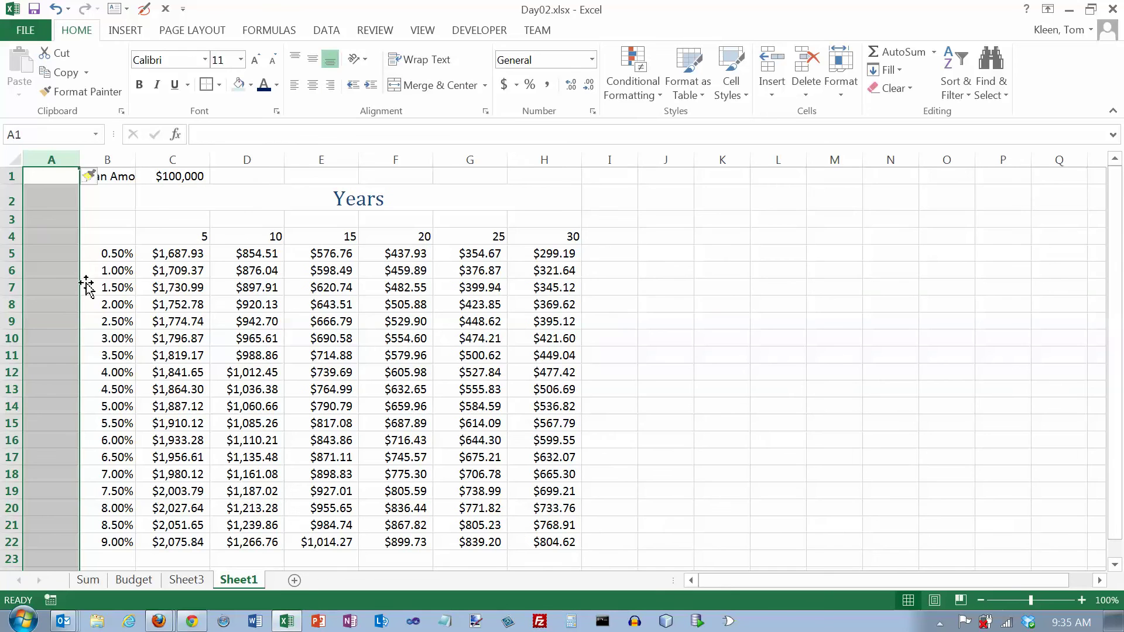
left_click(63, 258)
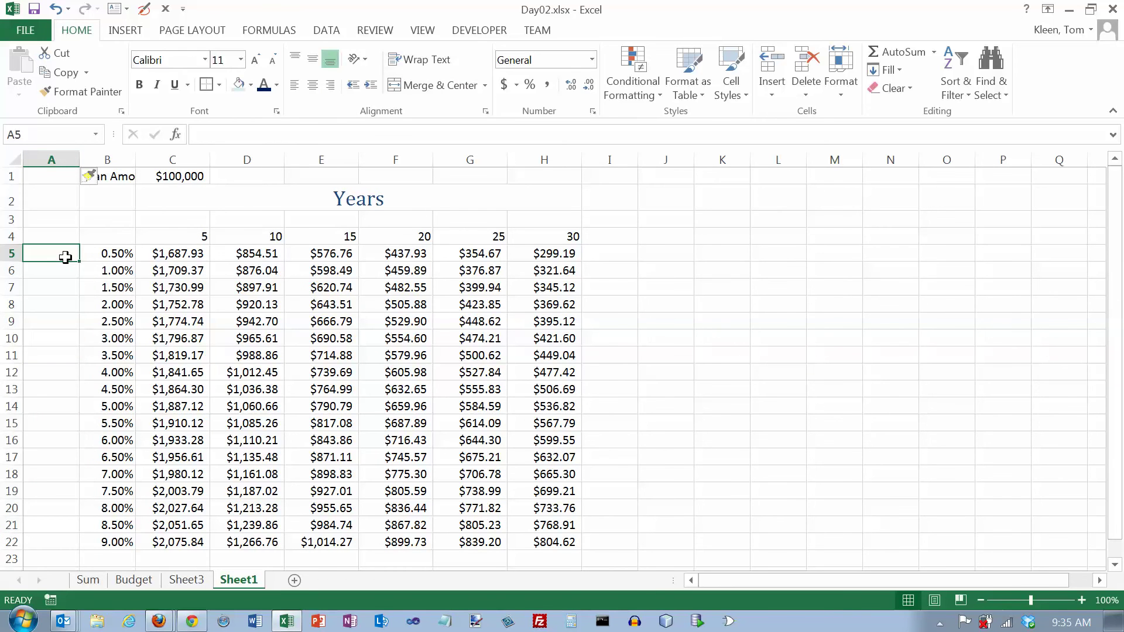
type("Rate")
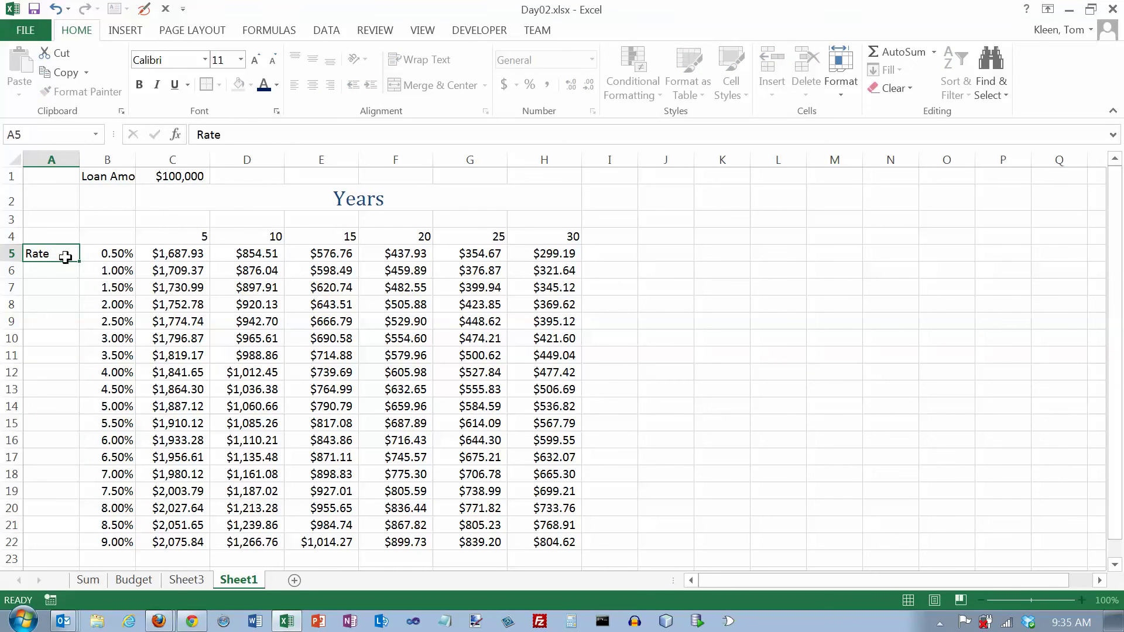
key("Return")
Merge and center A5:A22 for the Rate label and rotate its text up.
left_click_drag(66, 254, 64, 540)
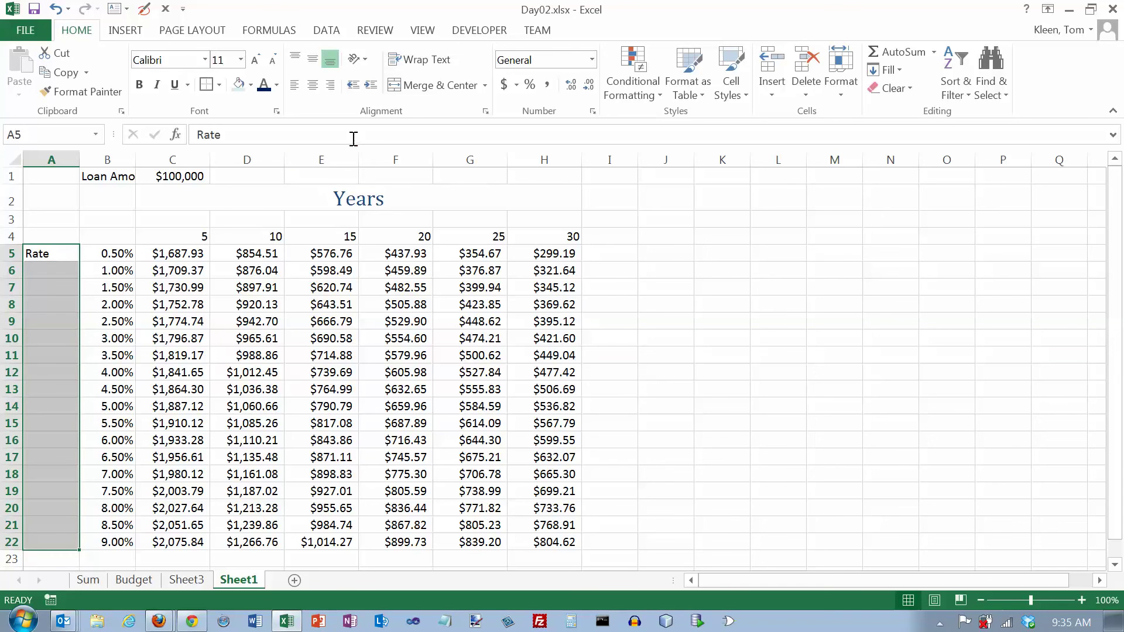
left_click(403, 87)
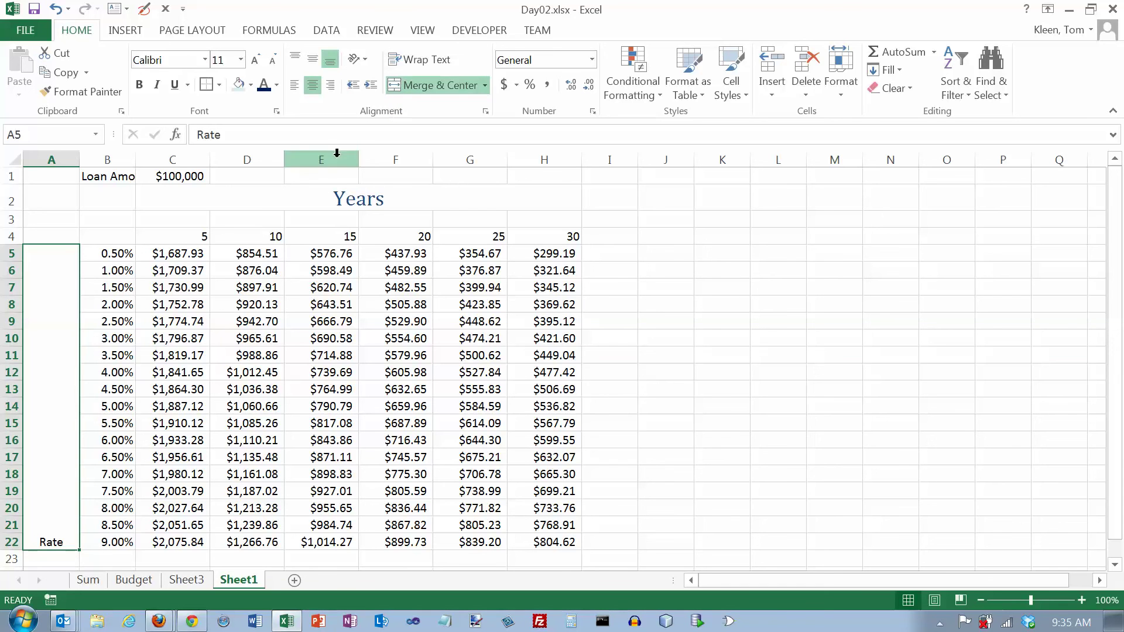
left_click(363, 59)
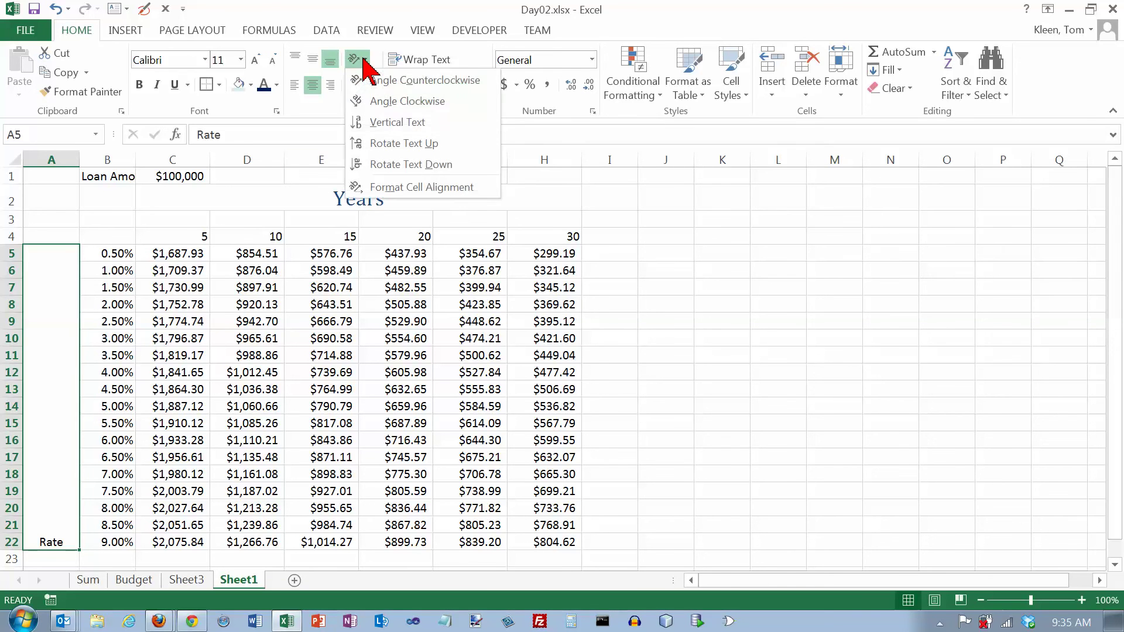
left_click(381, 144)
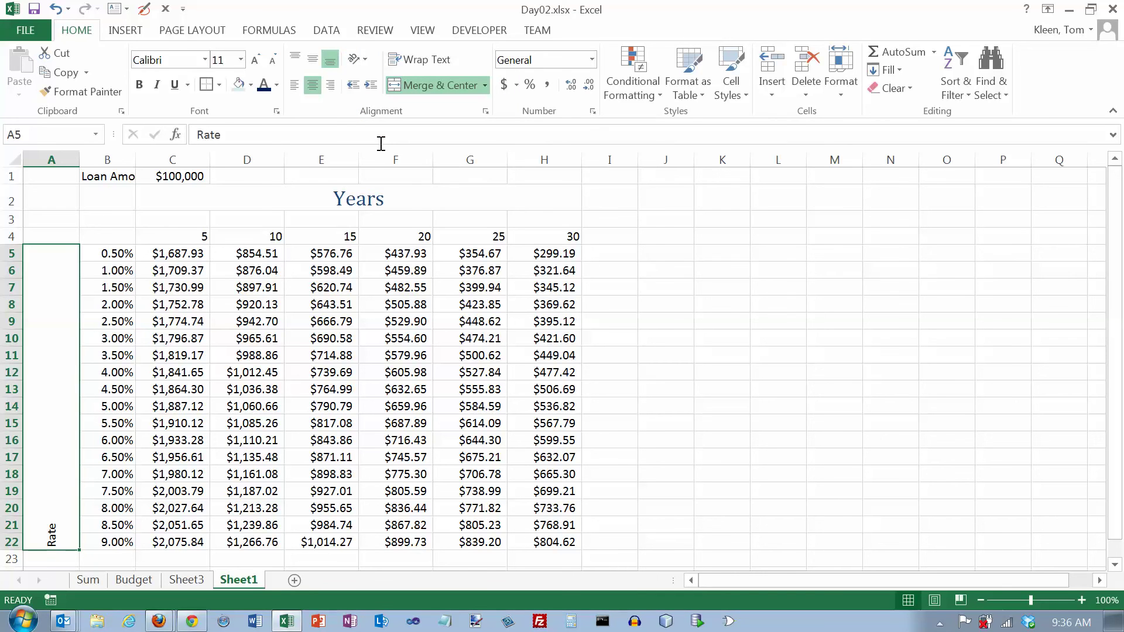
Middle-align the Rate label vertically in its merged cell and apply the Title cell style.
left_click(313, 59)
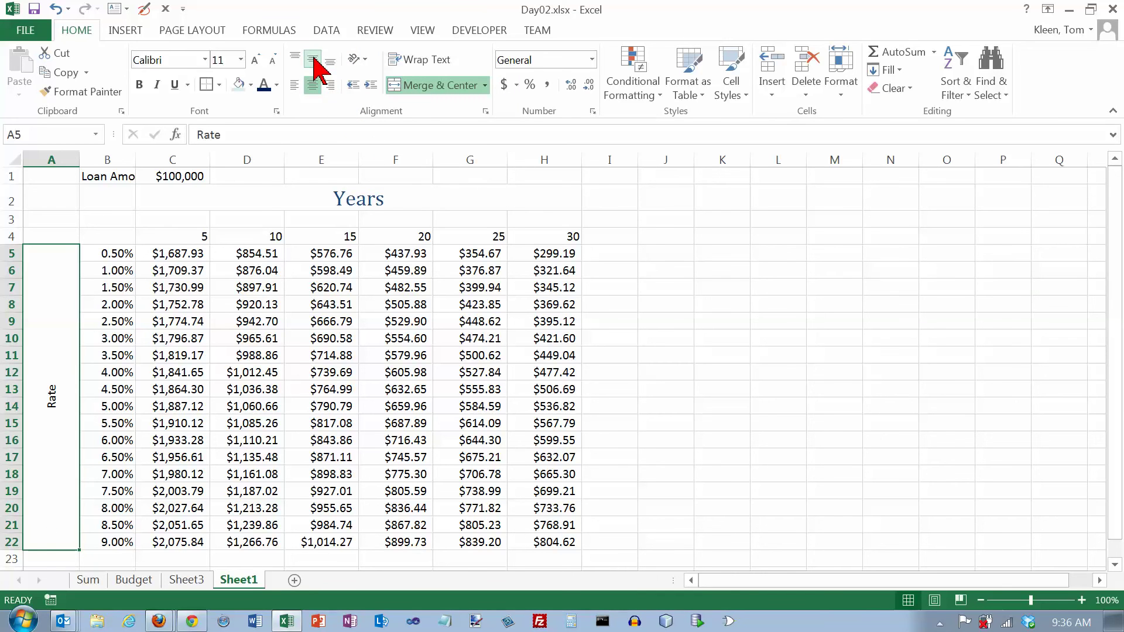
left_click(743, 97)
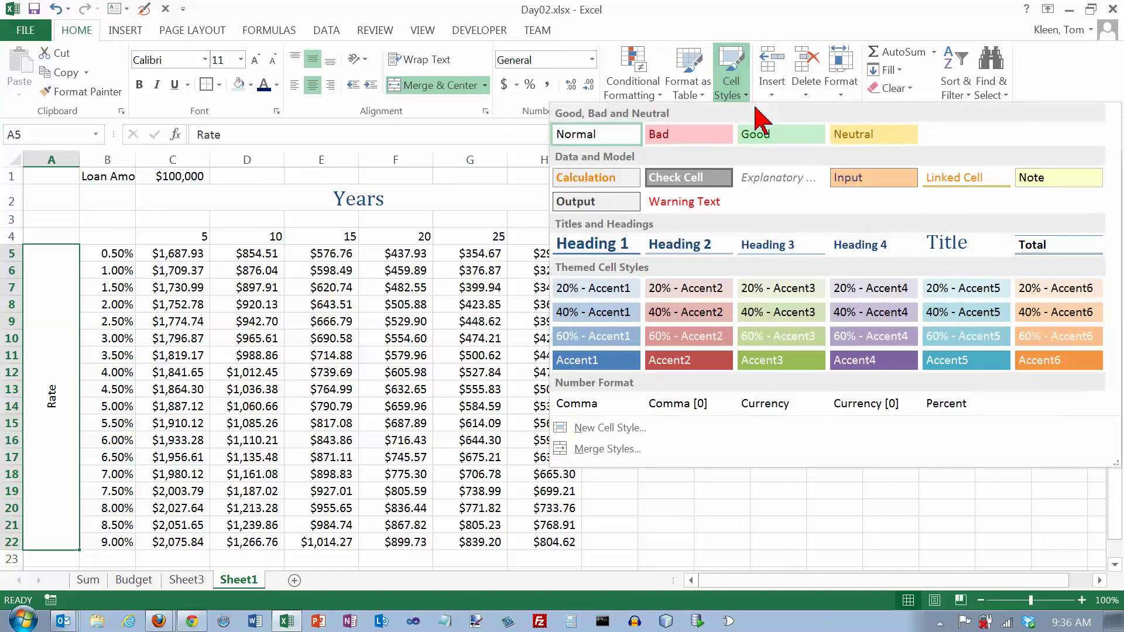
left_click(941, 242)
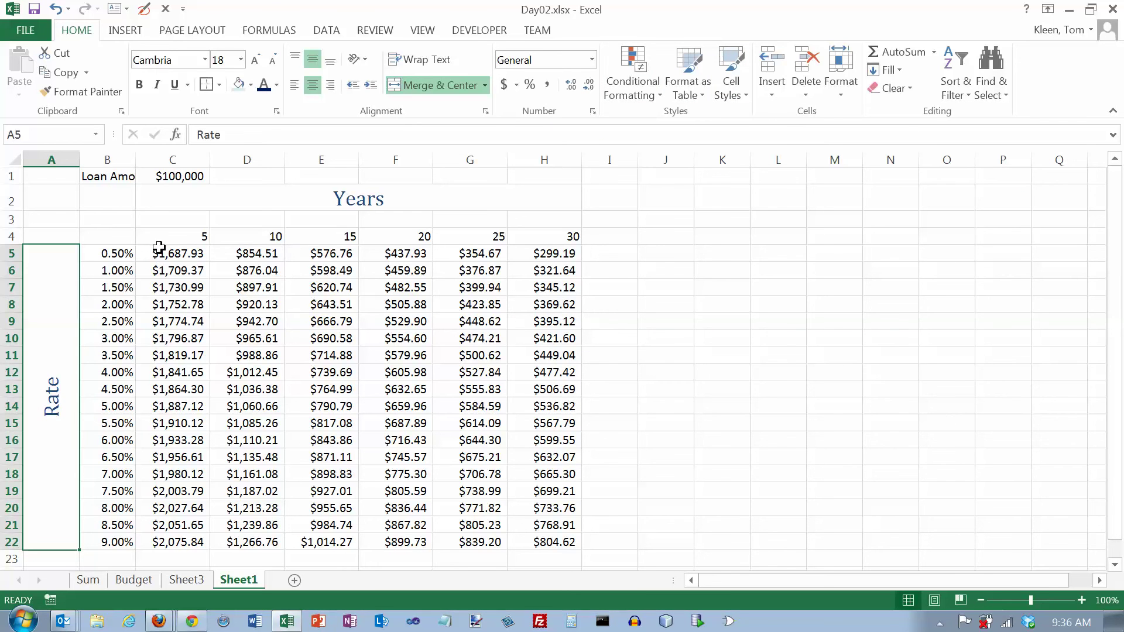
Center the year values in C4:H4 and apply the Heading 3 cell style to them.
left_click_drag(163, 239, 544, 237)
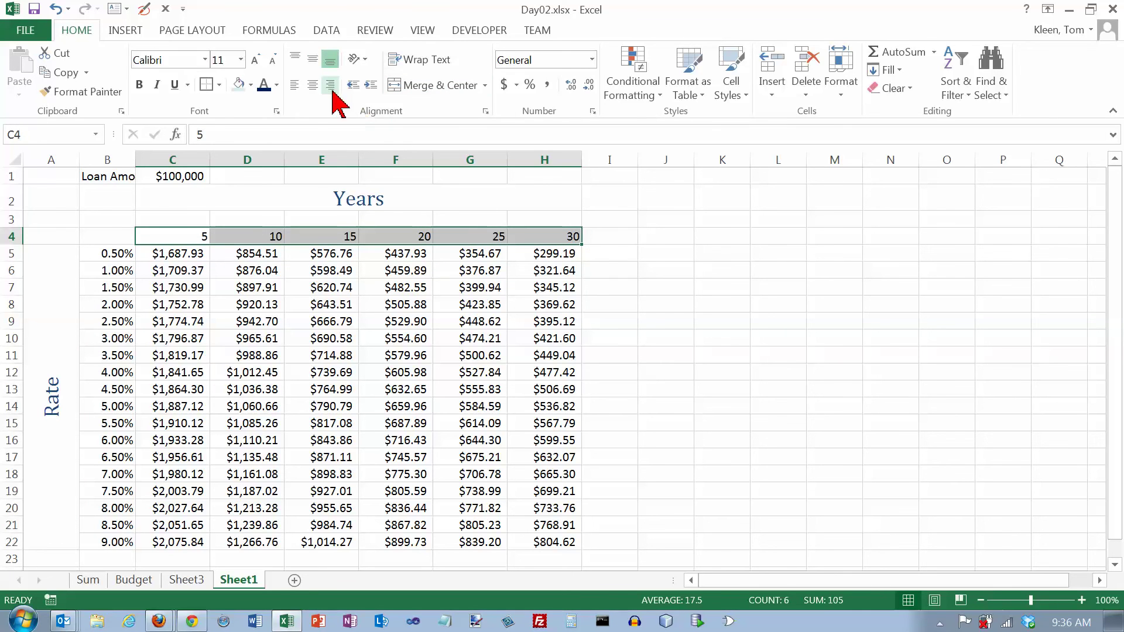
left_click(312, 85)
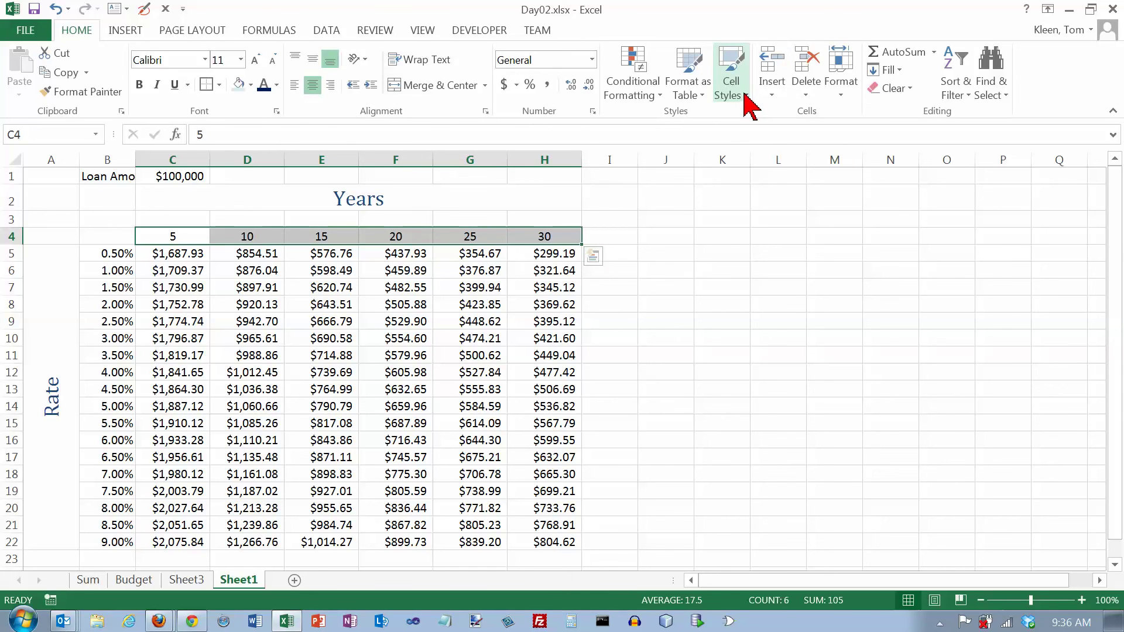
left_click(749, 105)
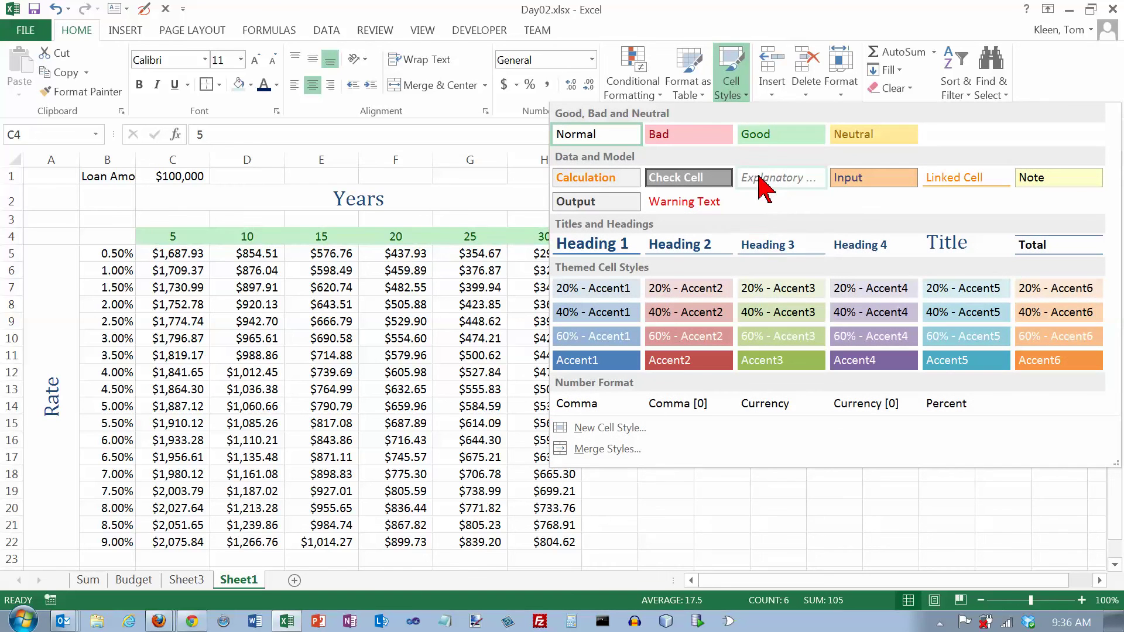
left_click(784, 249)
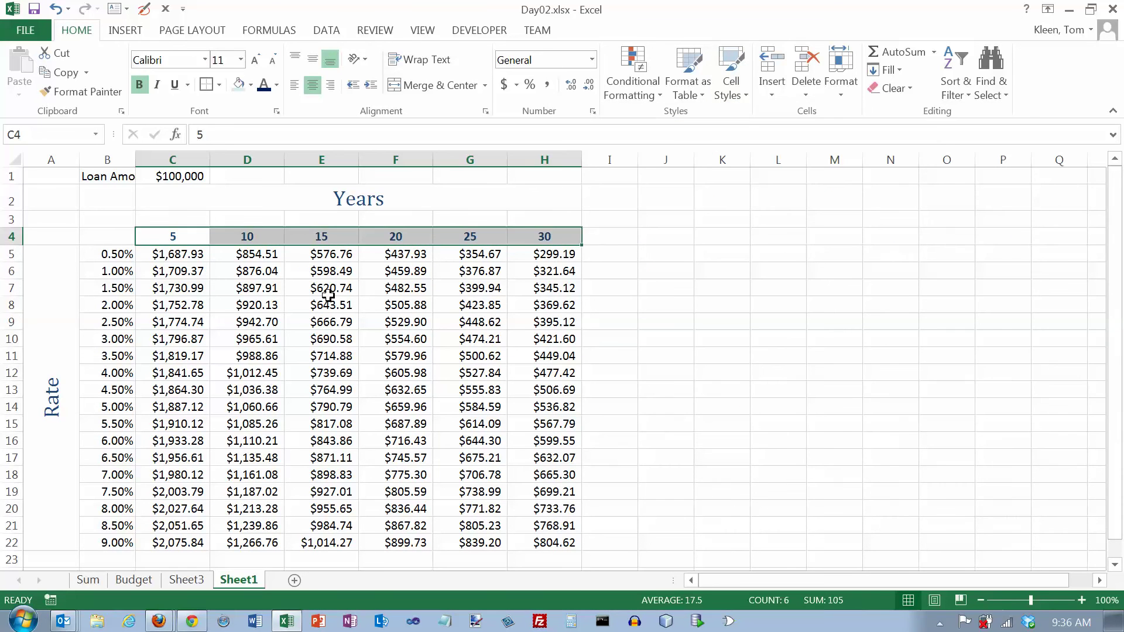
Apply the Heading 4 cell style to the interest rates in B5:B22.
left_click_drag(120, 258, 119, 542)
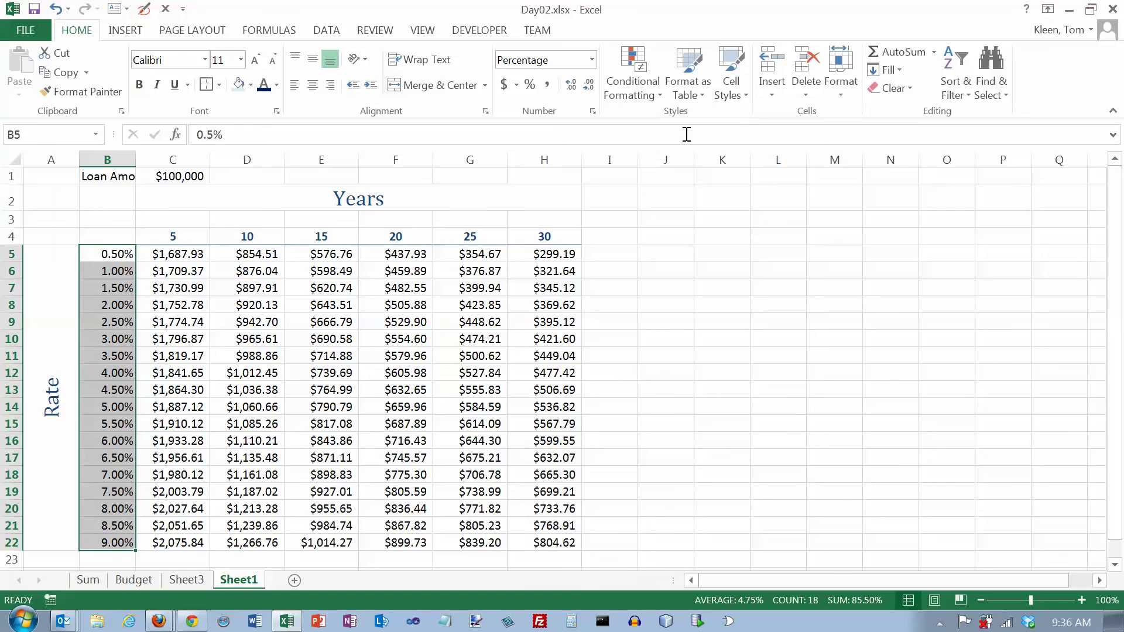
left_click(745, 98)
left_click(849, 253)
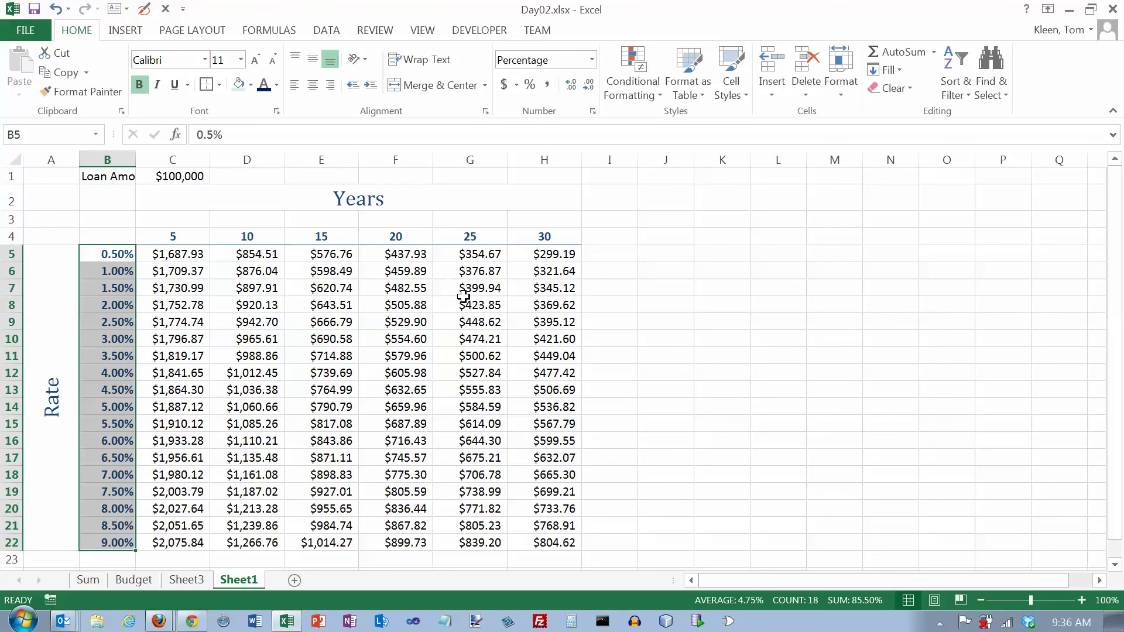
left_click(561, 259)
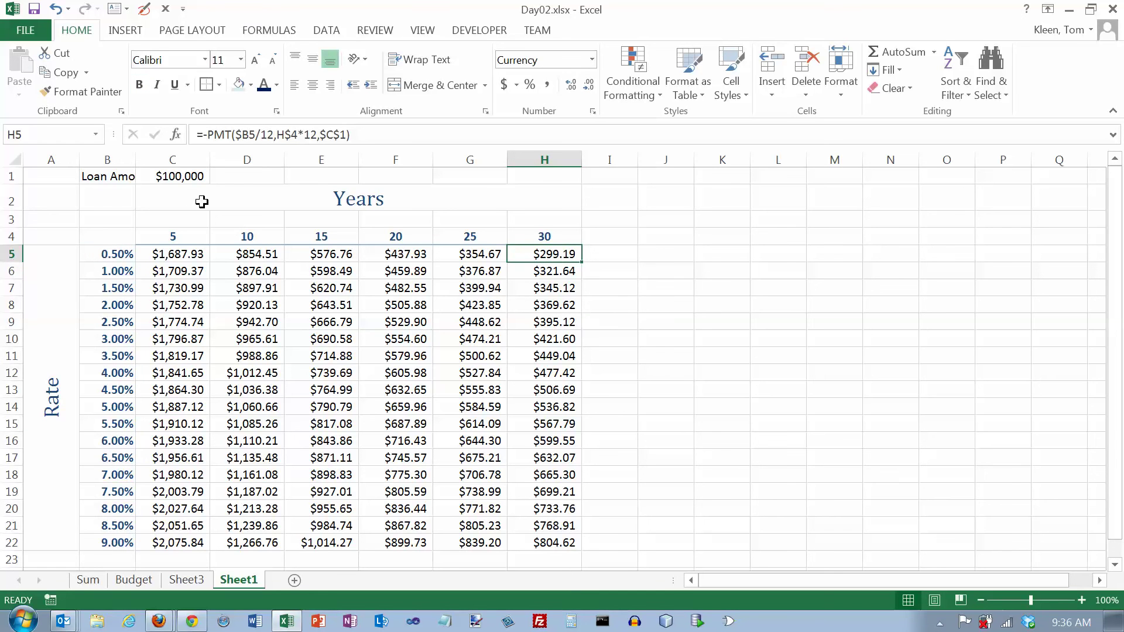
Autofit column B to its contents and apply the Heading 4 cell style to the Loan Amount label in B1.
double_click(135, 159)
left_click(136, 176)
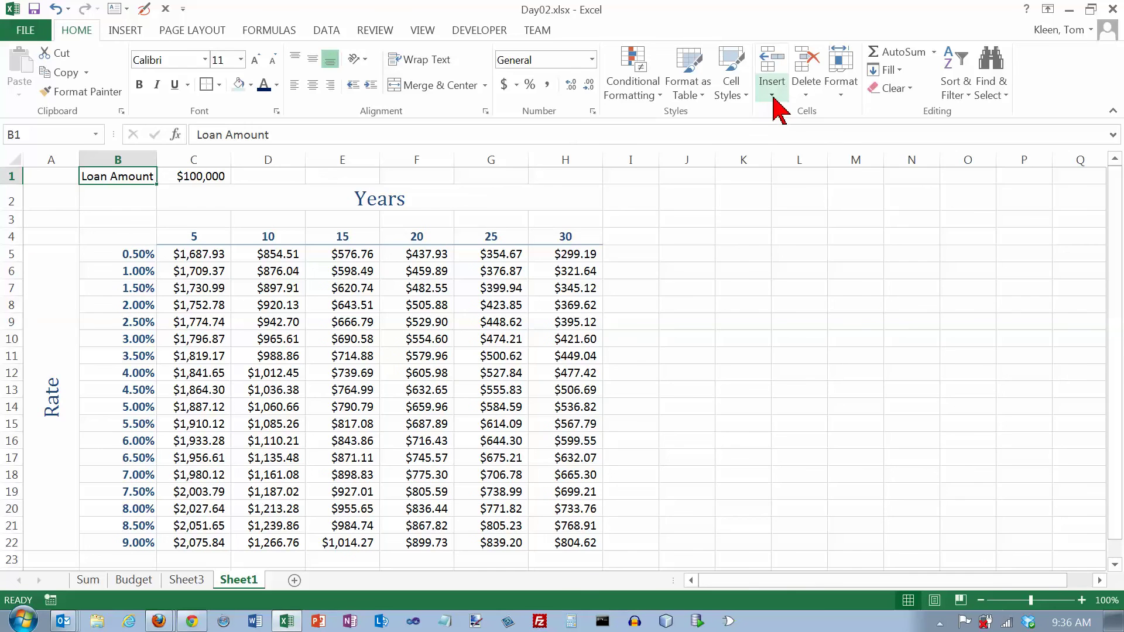
left_click(744, 91)
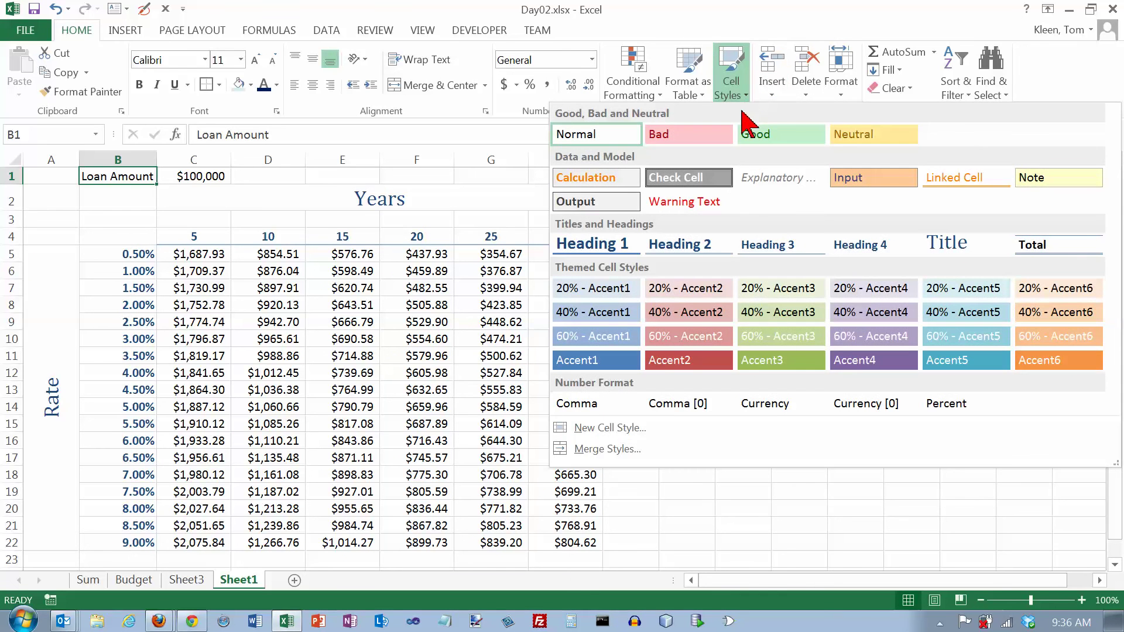
left_click(887, 249)
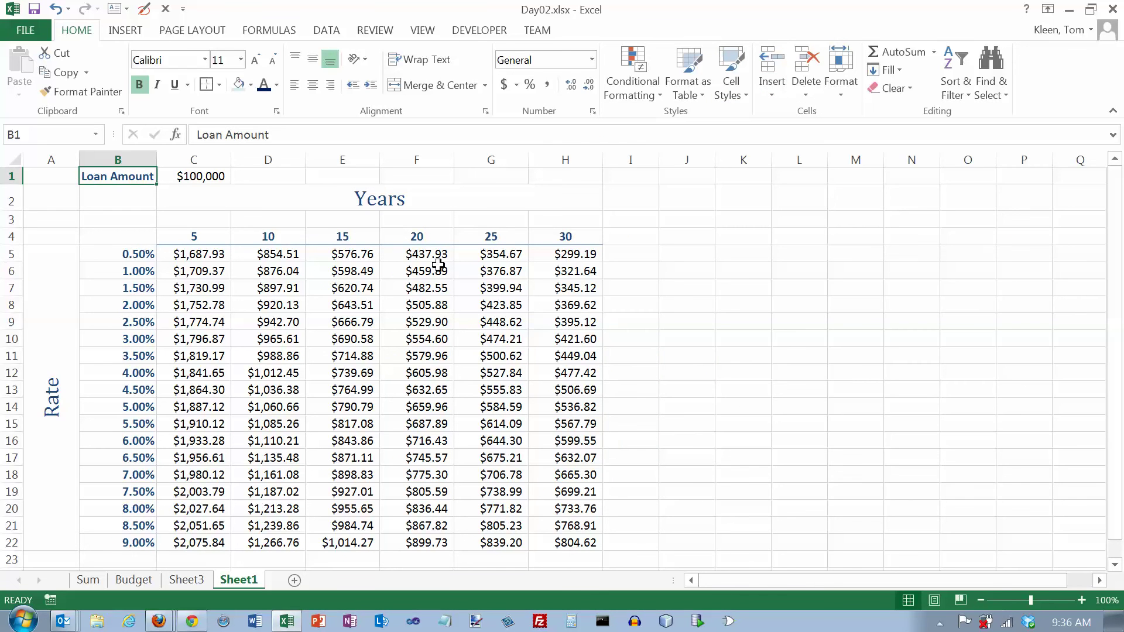
left_click(205, 174)
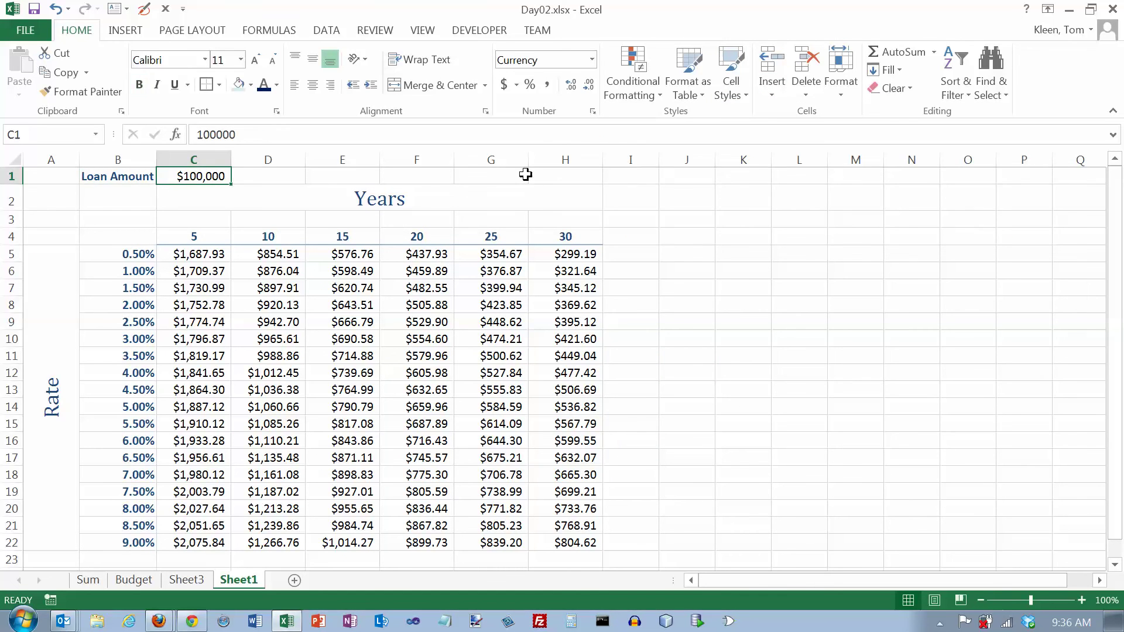